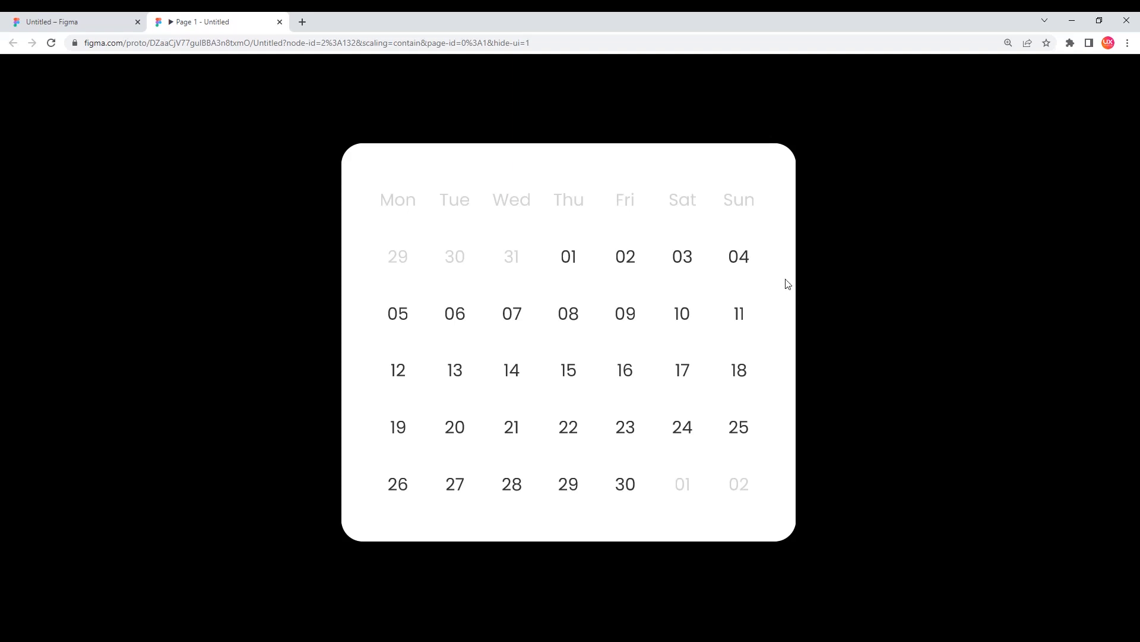
Try out the calendar prototype's date selection on 04, 03, 02, 09, 10 and 11
{"action": "left_click", "coordinate": [740, 263]}
{"action": "left_click", "coordinate": [682, 259]}
{"action": "left_click", "coordinate": [618, 263]}
{"action": "left_click", "coordinate": [628, 321]}
{"action": "left_click", "coordinate": [627, 324]}
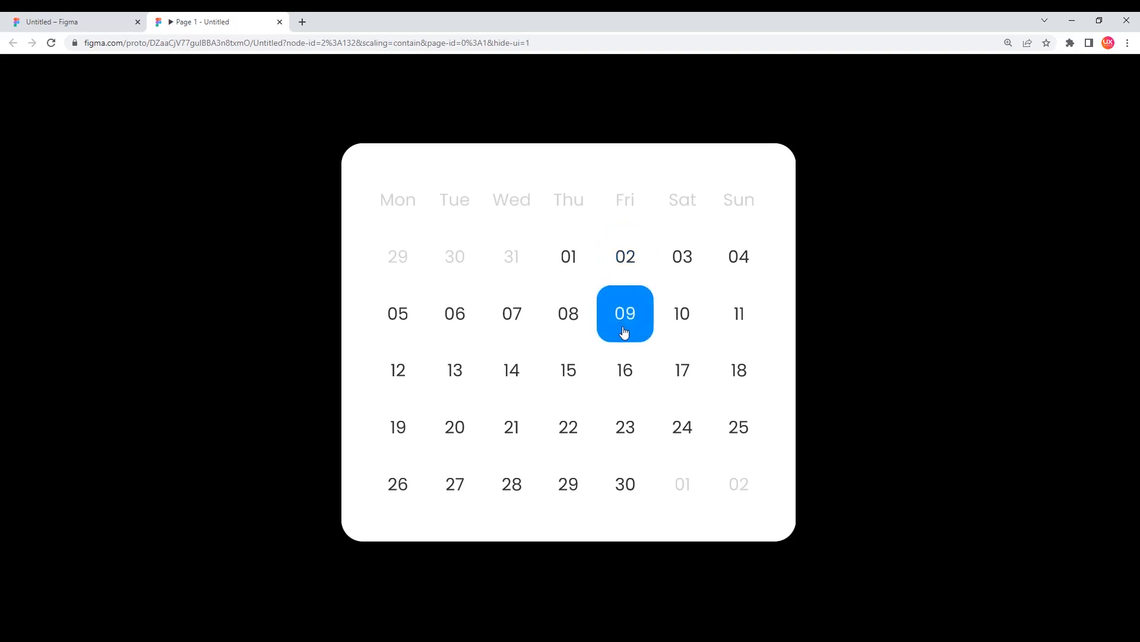
{"action": "left_click", "coordinate": [693, 319]}
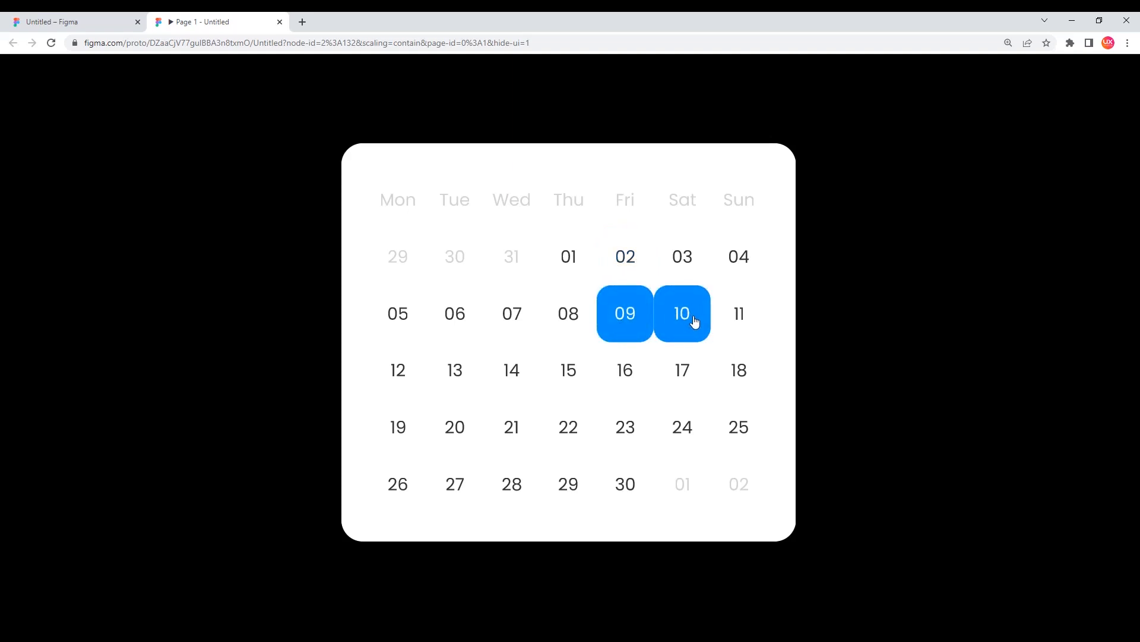
{"action": "left_click", "coordinate": [741, 321]}
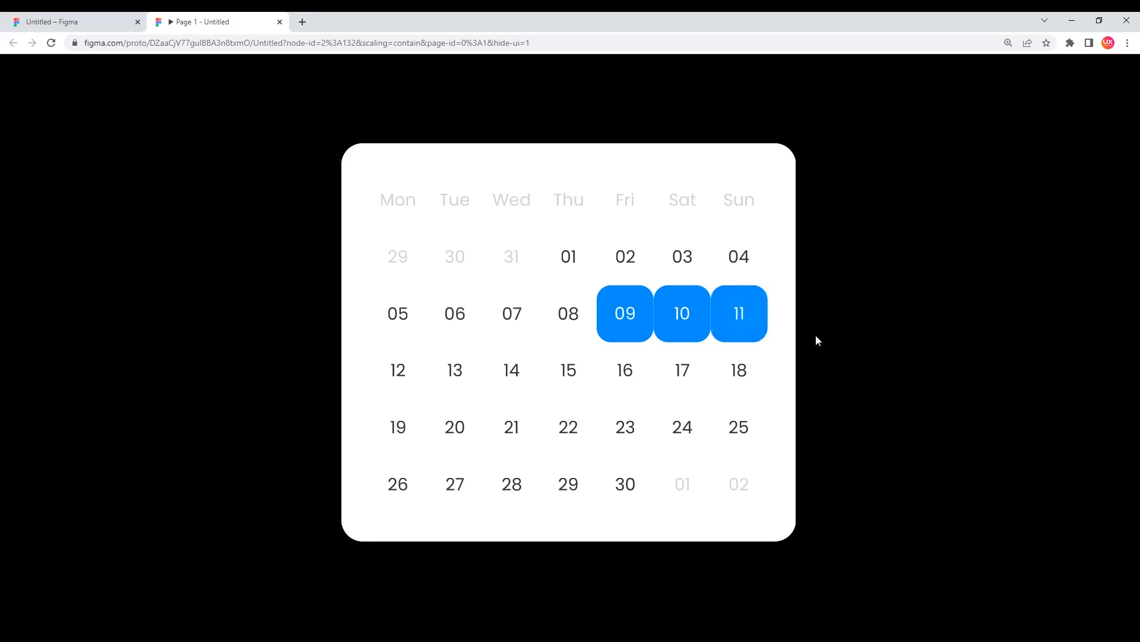
{"action": "left_click", "coordinate": [746, 321]}
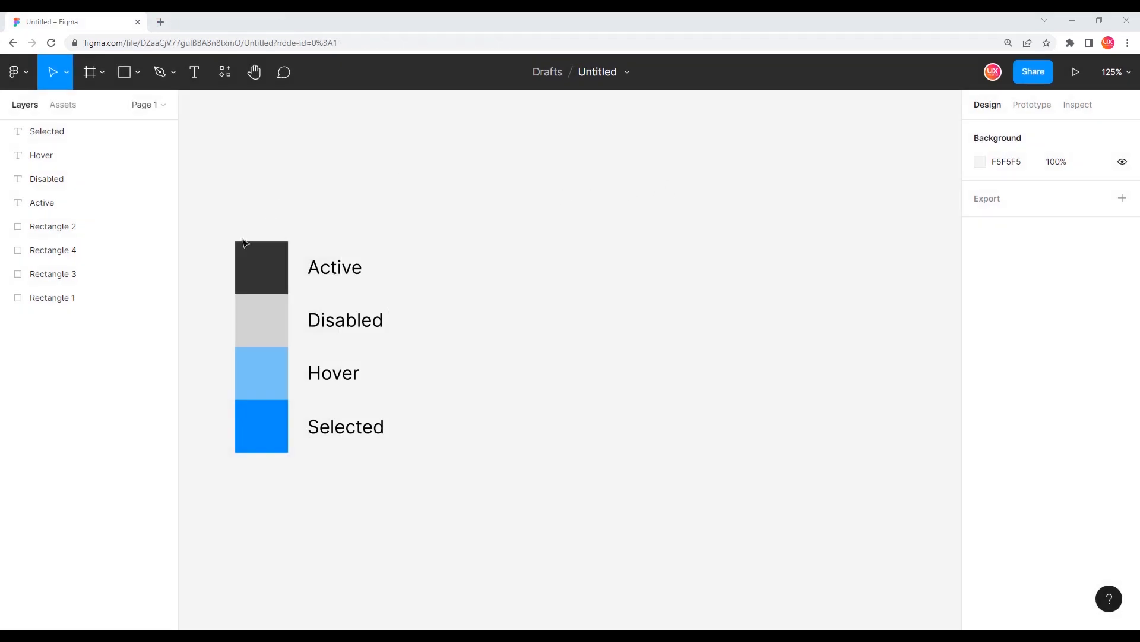
Add a text layer reading 01 on the empty canvas beside the colour swatches and their labels
{"action": "scroll", "coordinate": [250, 309], "scroll_direction": "up", "scroll_amount": 3}
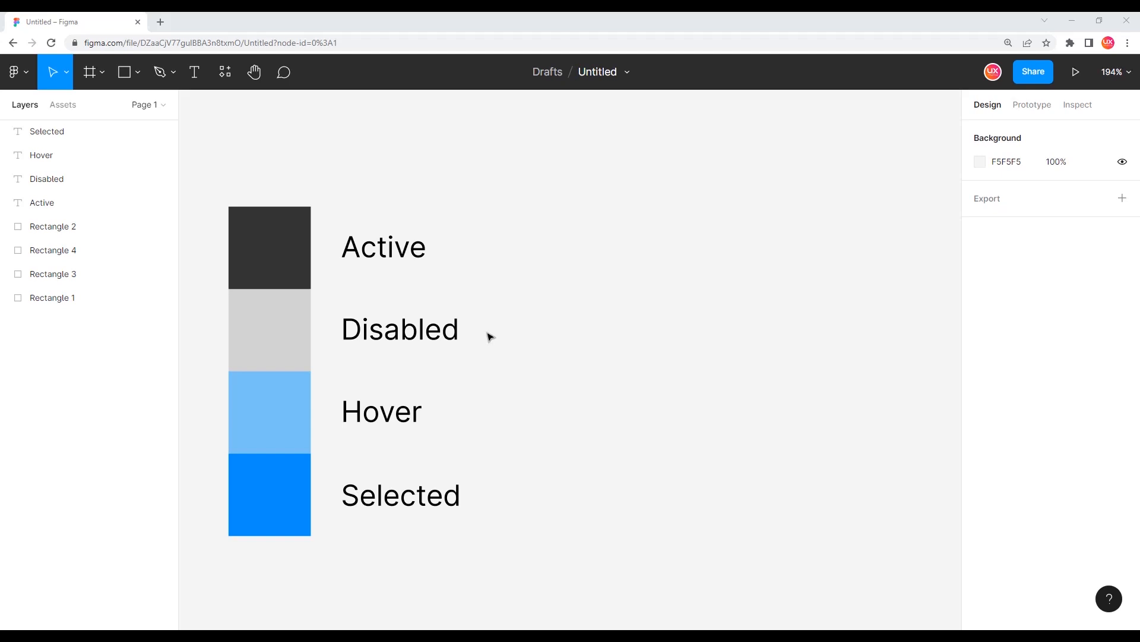
{"action": "scroll", "coordinate": [488, 342], "scroll_direction": "down", "scroll_amount": 2}
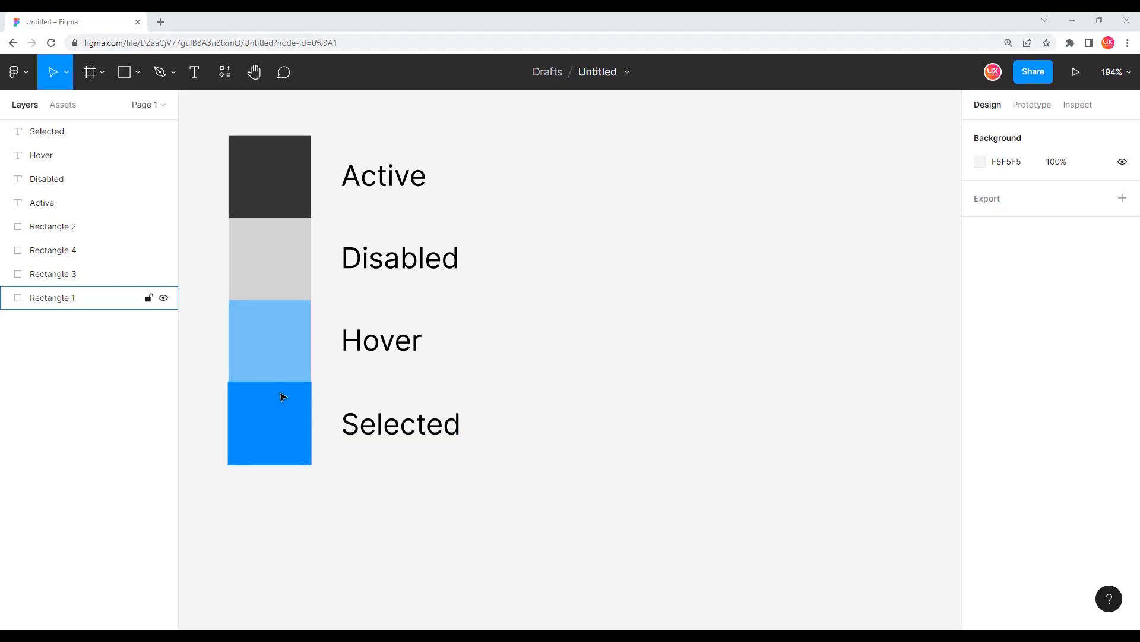
{"action": "scroll", "coordinate": [321, 380], "scroll_direction": "down", "scroll_amount": 3}
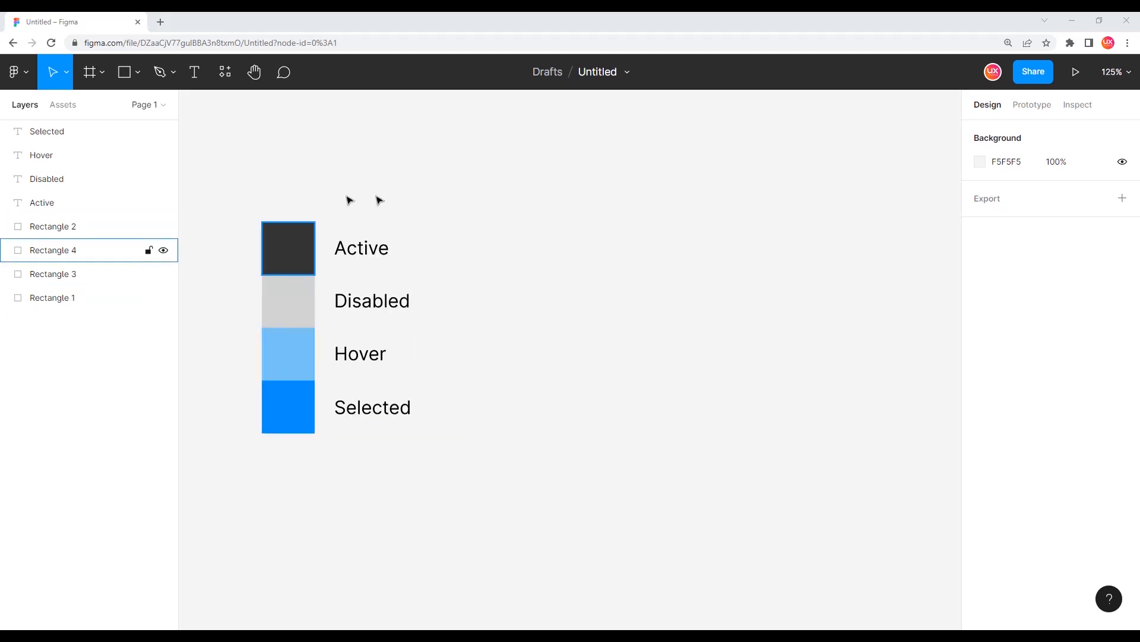
{"action": "left_click_drag", "start_coordinate": [505, 255], "coordinate": [476, 257]}
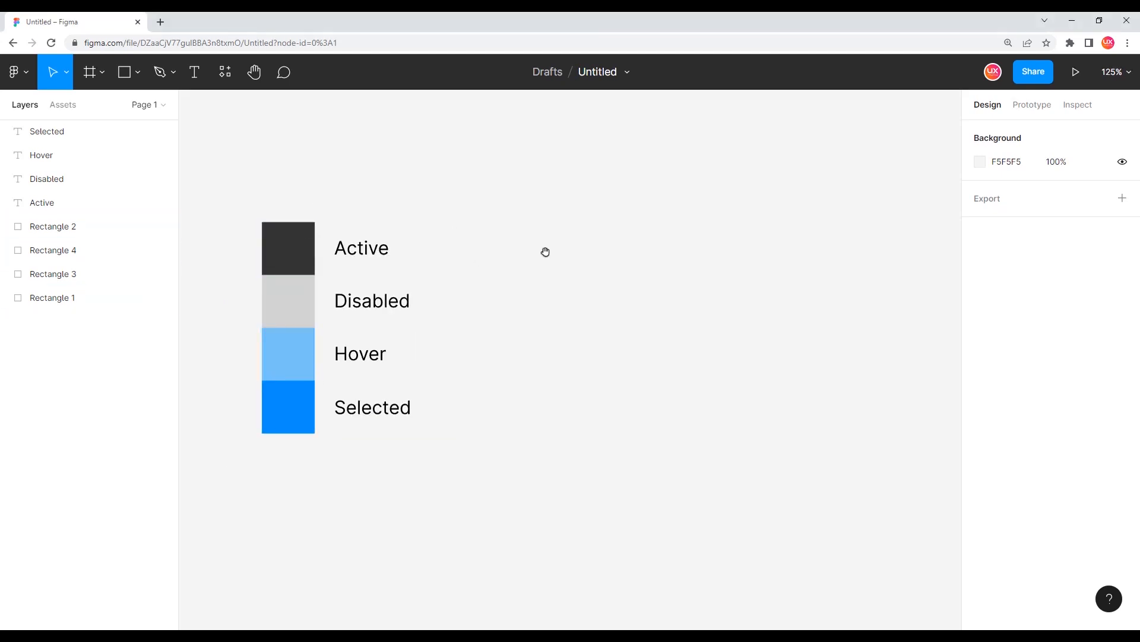
{"action": "left_click_drag", "start_coordinate": [544, 252], "coordinate": [509, 274]}
{"action": "key", "text": "t"}
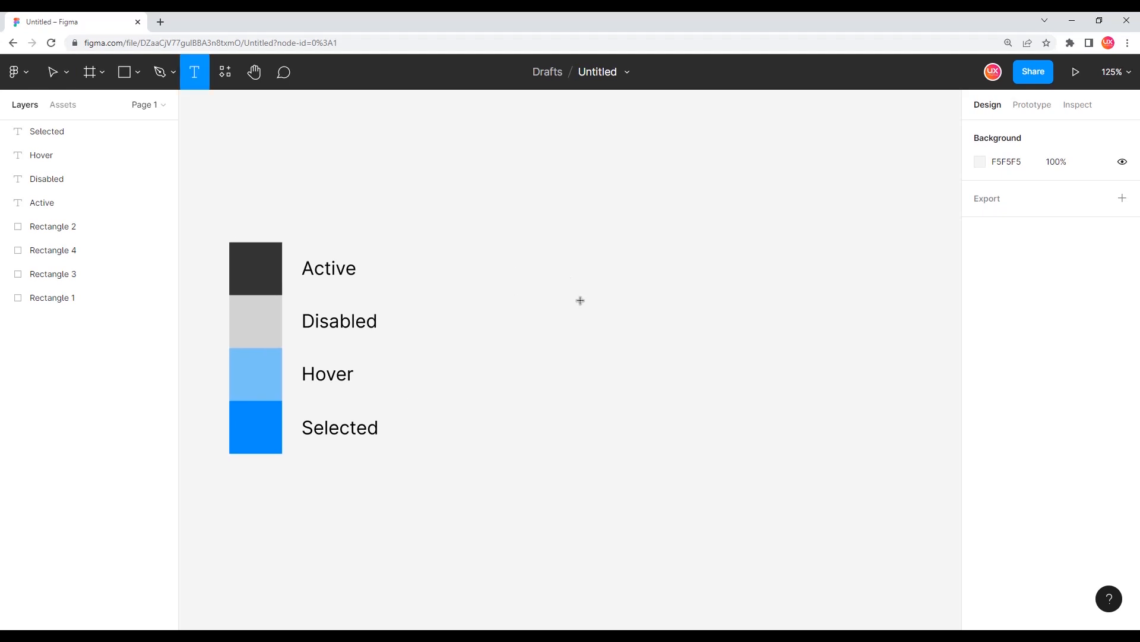
{"action": "left_click", "coordinate": [581, 306]}
{"action": "type", "text": "01"}
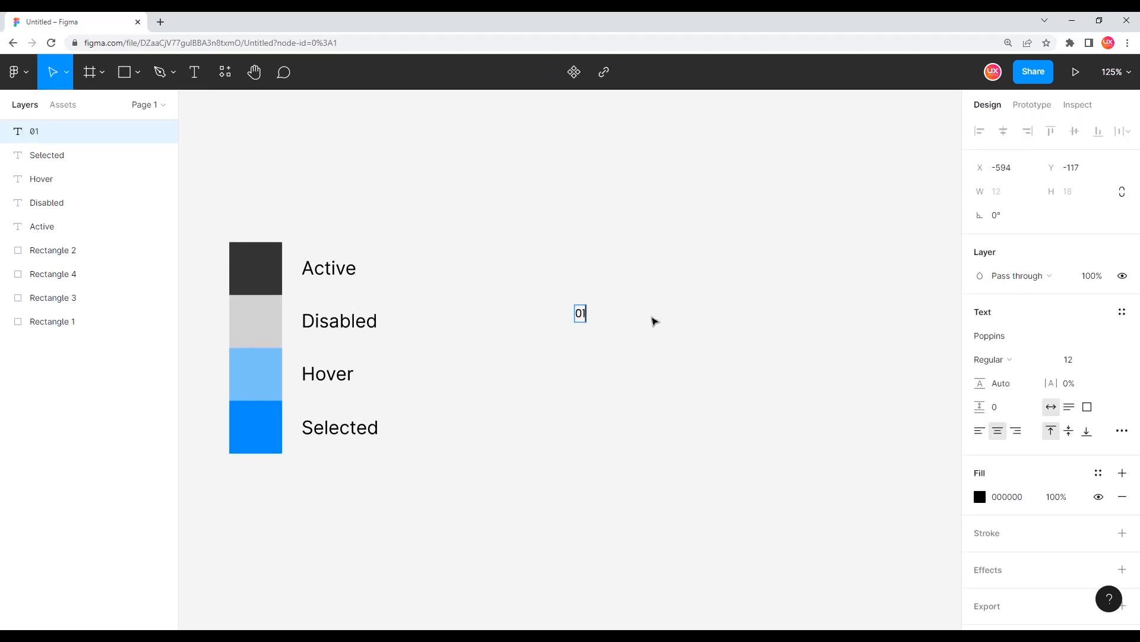
{"action": "left_click", "coordinate": [570, 287]}
Wrap the 01 text in an auto layout frame and set its contents to centre alignment
{"action": "scroll", "coordinate": [606, 316], "scroll_direction": "up", "scroll_amount": 5}
{"action": "left_click_drag", "start_coordinate": [484, 251], "coordinate": [626, 389]}
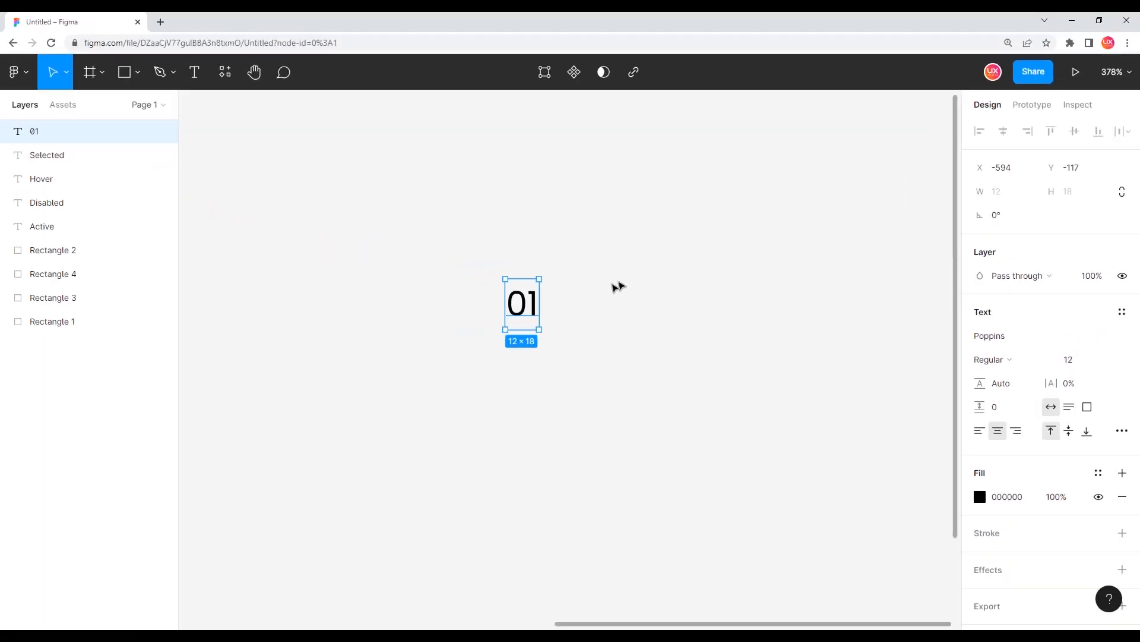
{"action": "scroll", "coordinate": [596, 293], "scroll_direction": "down", "scroll_amount": 2}
{"action": "left_click", "coordinate": [584, 244]}
{"action": "scroll", "coordinate": [560, 297], "scroll_direction": "up", "scroll_amount": 2}
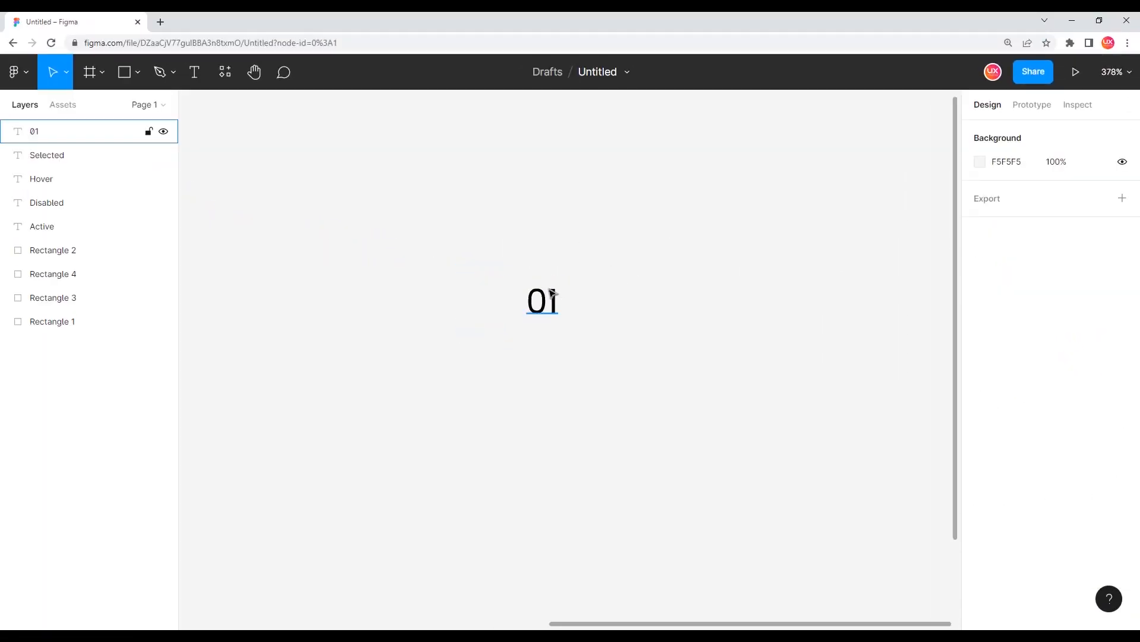
{"action": "scroll", "coordinate": [552, 292], "scroll_direction": "up", "scroll_amount": 3}
{"action": "left_click_drag", "start_coordinate": [451, 235], "coordinate": [669, 407]}
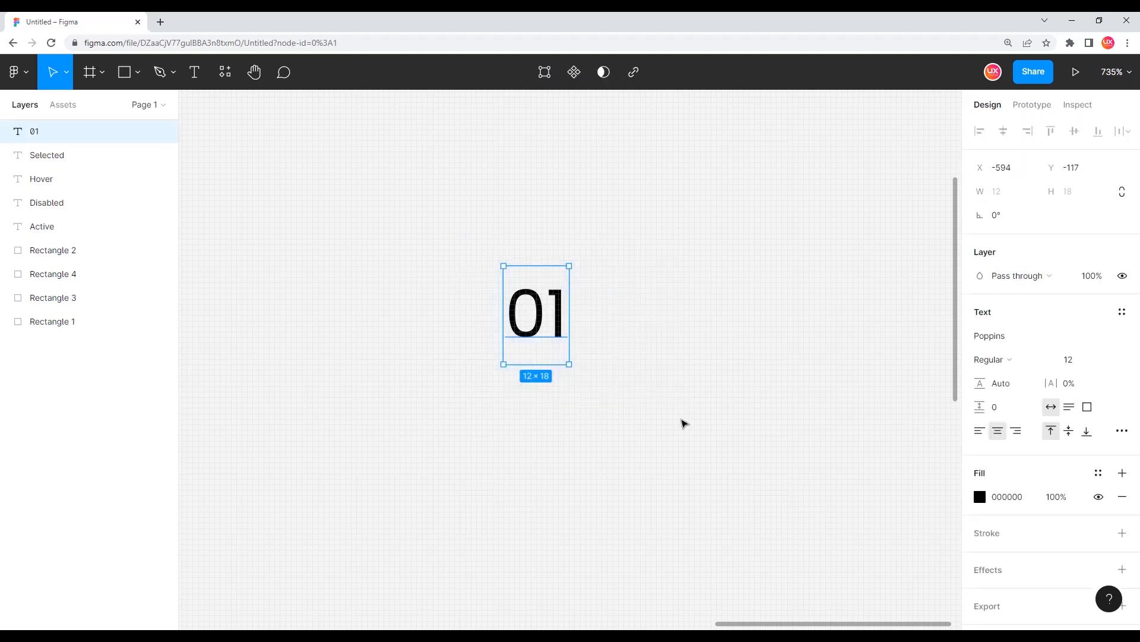
{"action": "key", "text": "shift+a"}
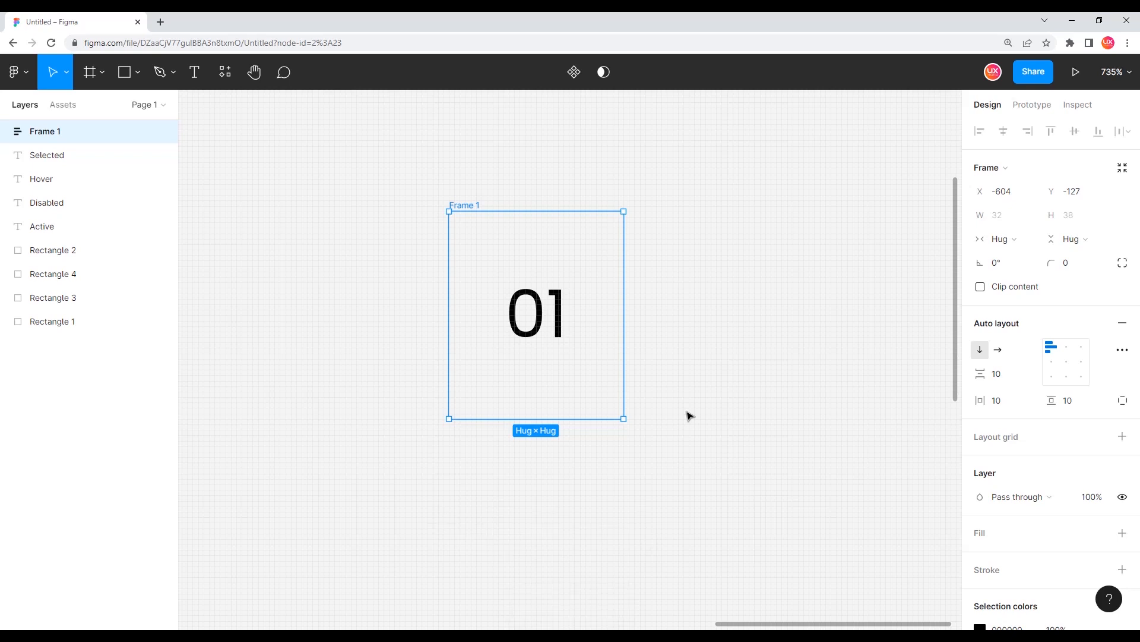
{"action": "scroll", "coordinate": [670, 418], "scroll_direction": "down", "scroll_amount": 5}
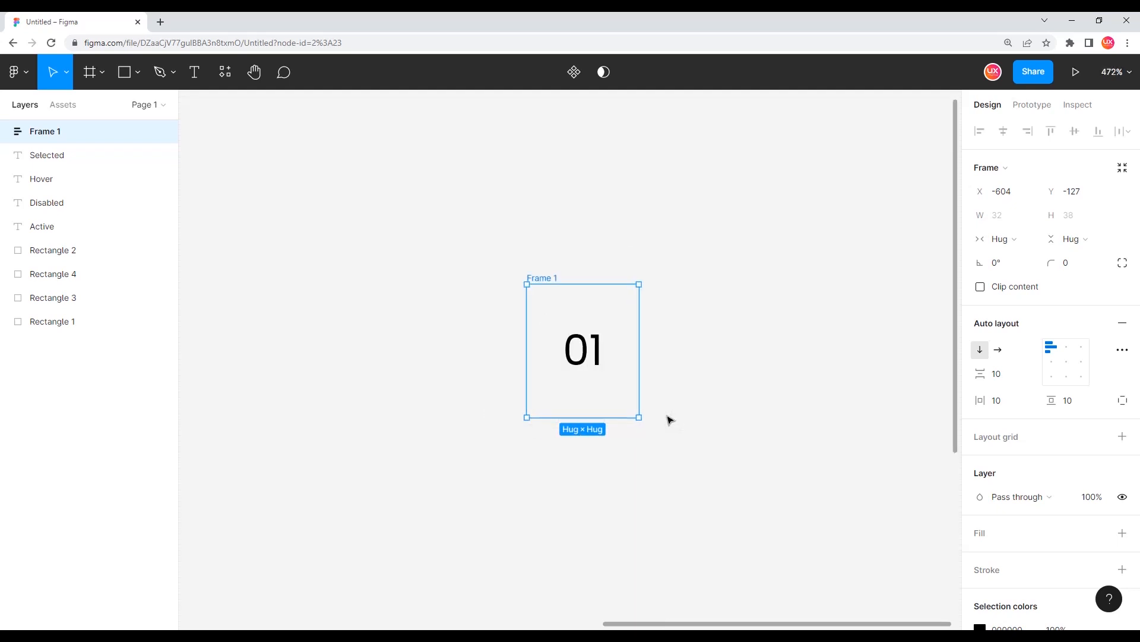
{"action": "left_click_drag", "start_coordinate": [697, 369], "coordinate": [556, 348]}
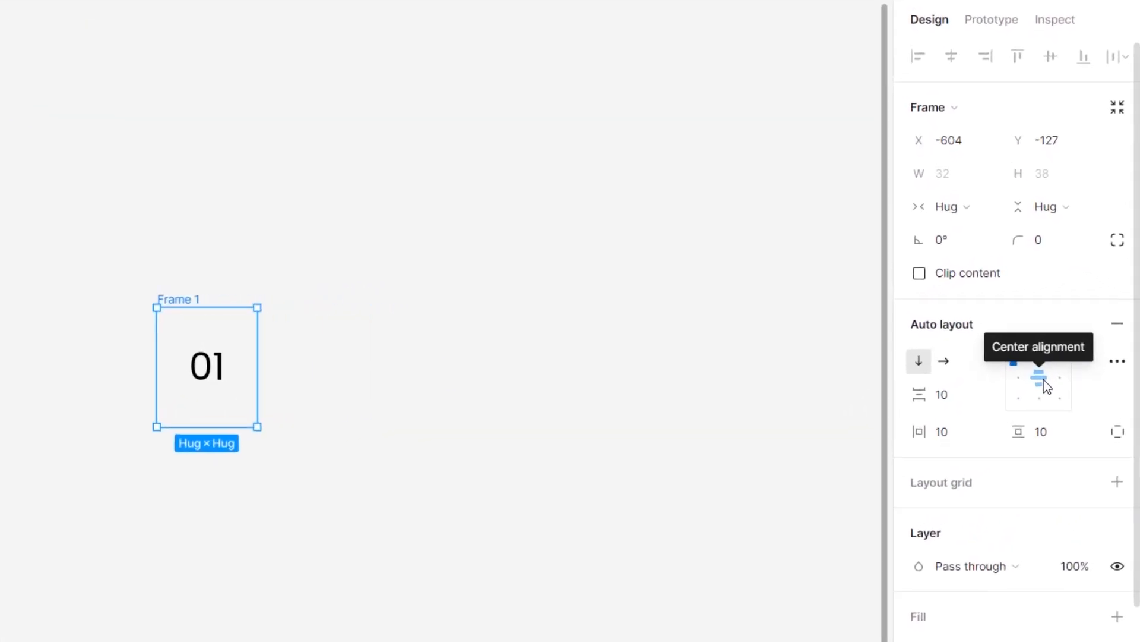
{"action": "left_click", "coordinate": [1043, 380]}
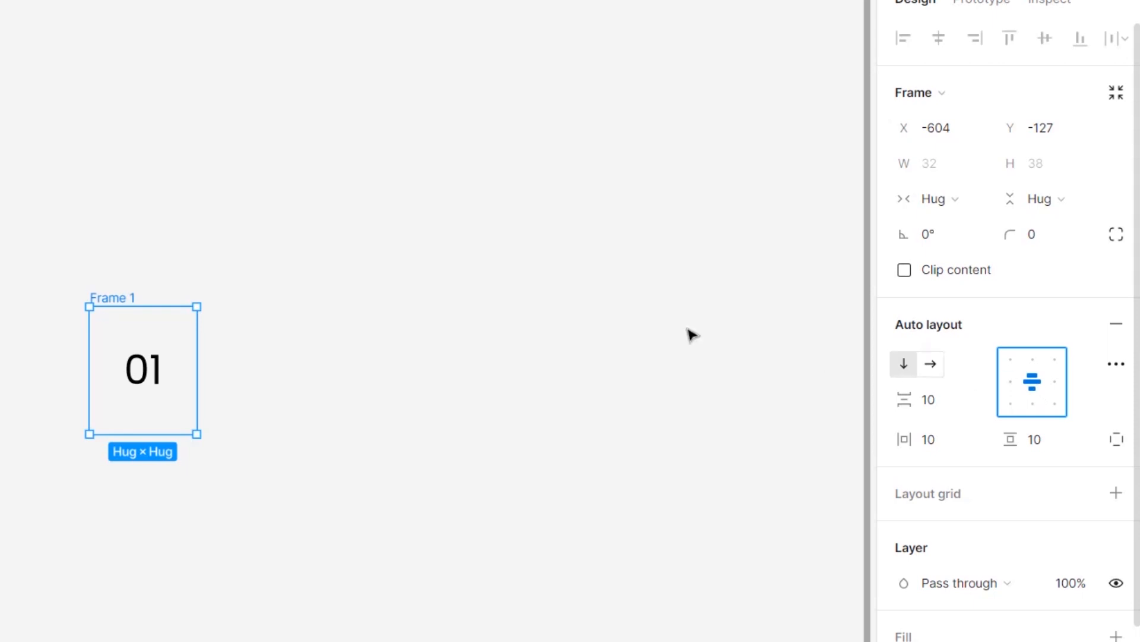
Resize the frame around the 01 text to a fixed 40 × 40
{"action": "left_click", "coordinate": [212, 267]}
{"action": "left_click", "coordinate": [112, 298]}
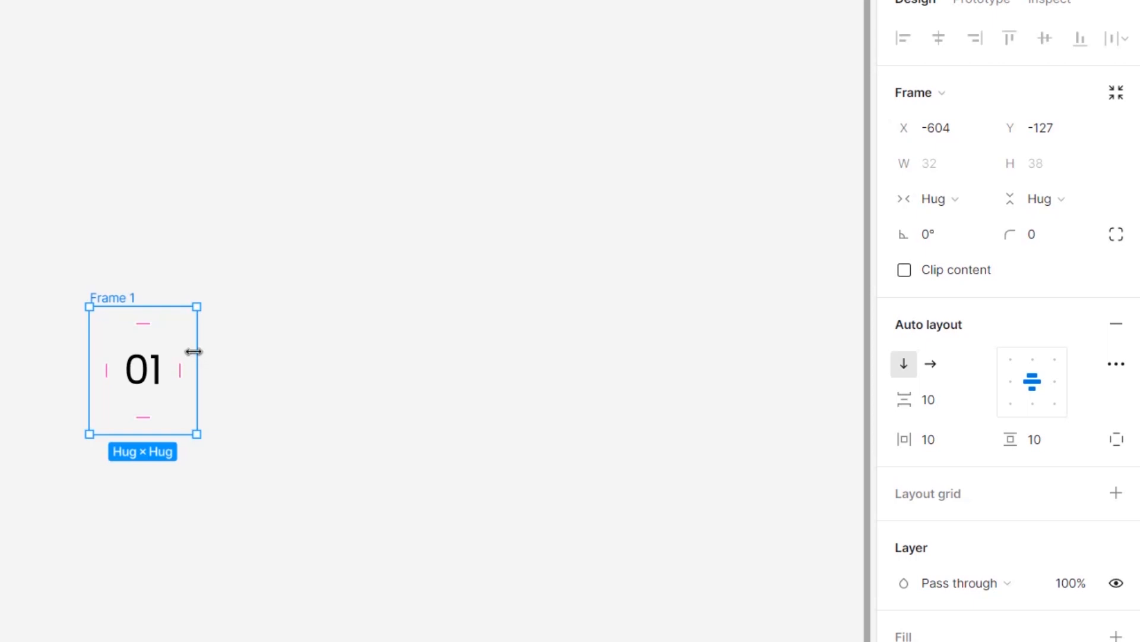
{"action": "left_click_drag", "start_coordinate": [199, 361], "coordinate": [223, 367]}
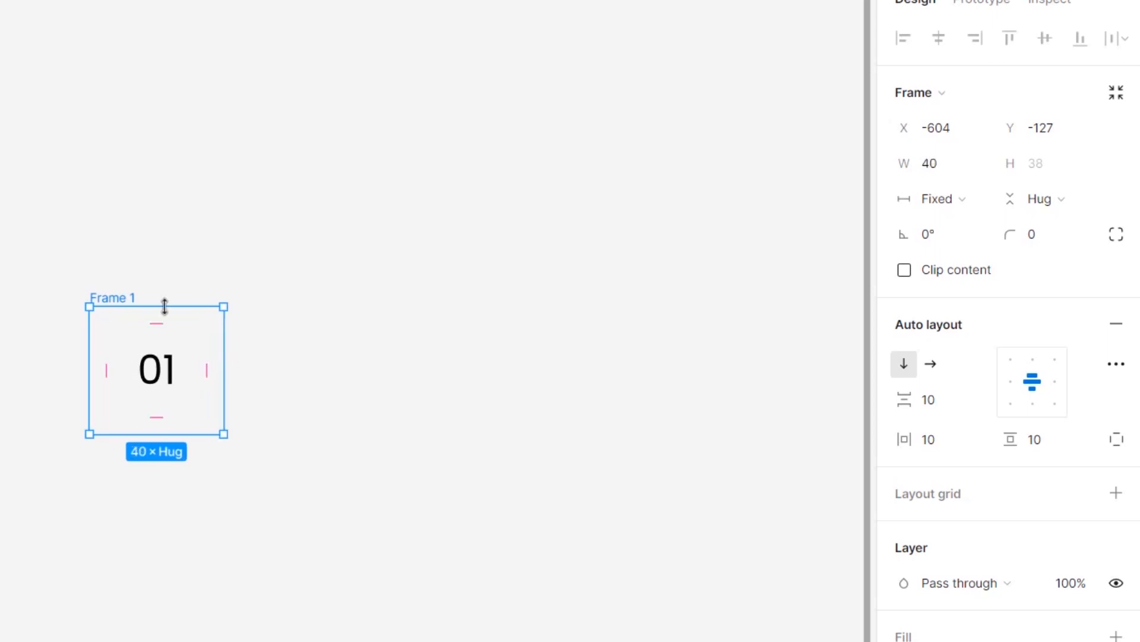
{"action": "left_click_drag", "start_coordinate": [162, 305], "coordinate": [162, 301]}
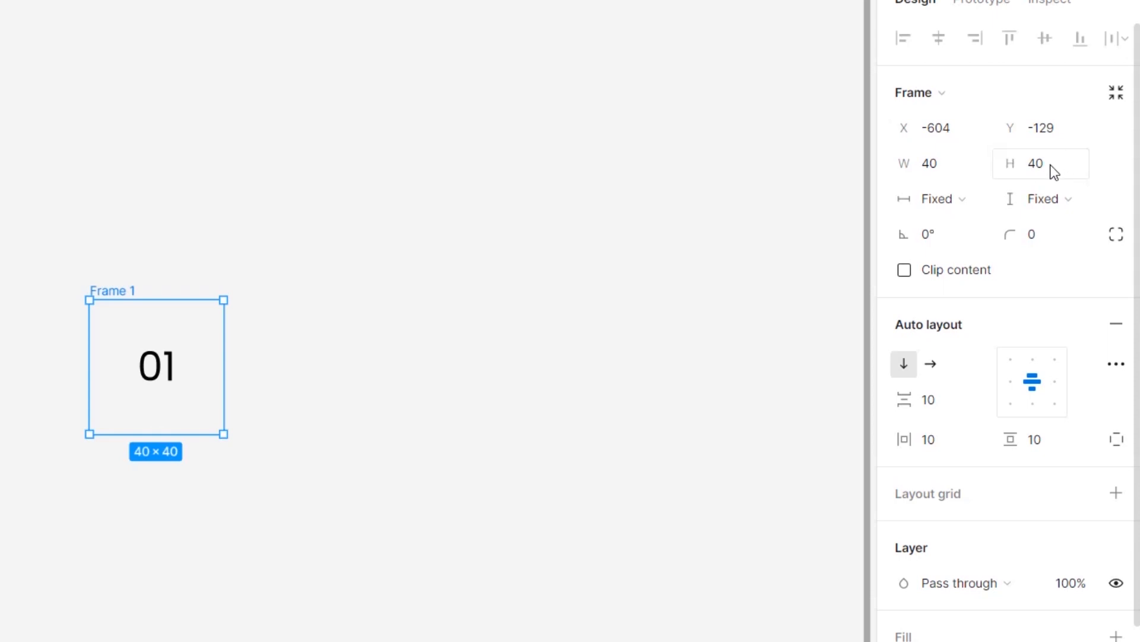
{"action": "left_click", "coordinate": [141, 197]}
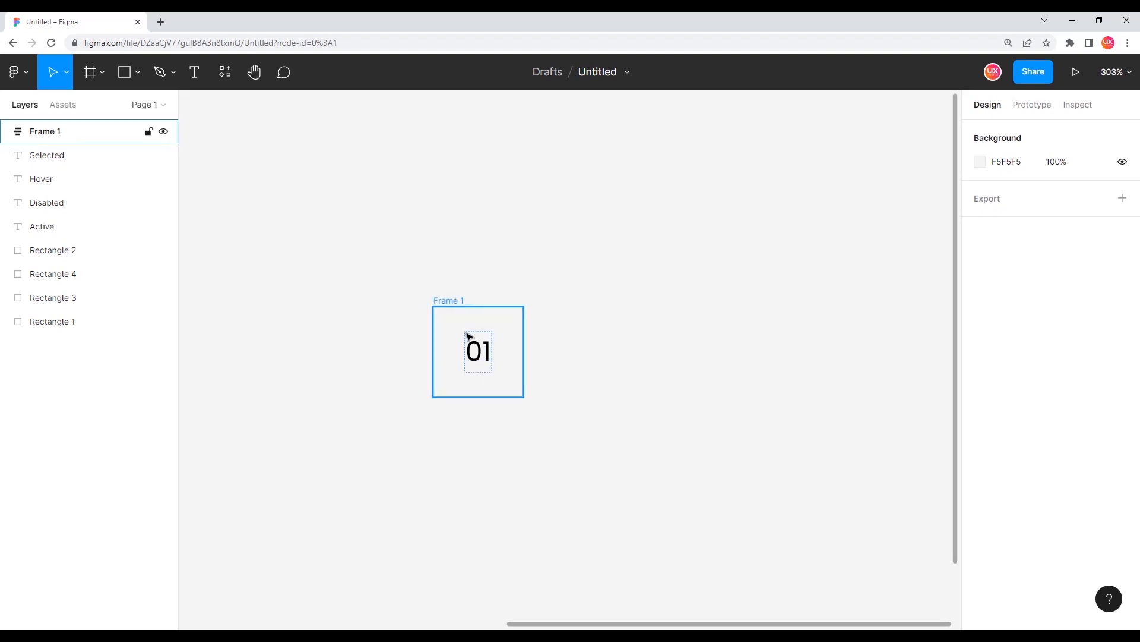
Move the 01 frame up and closer to the swatches, level with the Active label
{"action": "scroll", "coordinate": [644, 375], "scroll_direction": "down", "scroll_amount": 5}
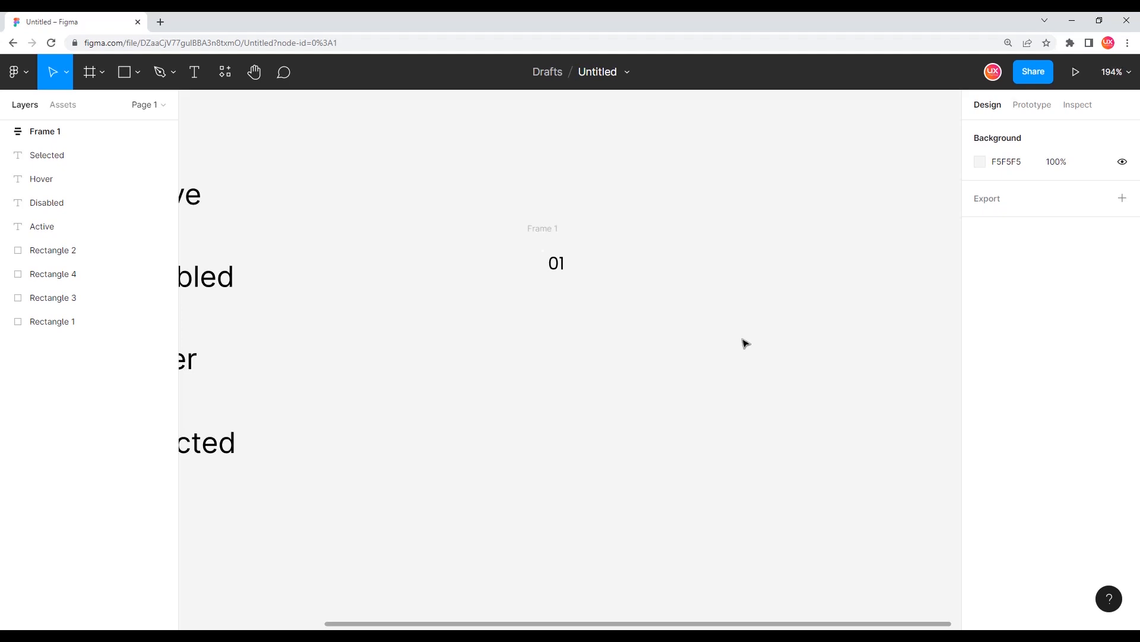
{"action": "left_click_drag", "start_coordinate": [588, 250], "coordinate": [479, 202]}
{"action": "left_click_drag", "start_coordinate": [235, 221], "coordinate": [315, 234]}
{"action": "scroll", "coordinate": [316, 233], "scroll_direction": "down", "scroll_amount": 1}
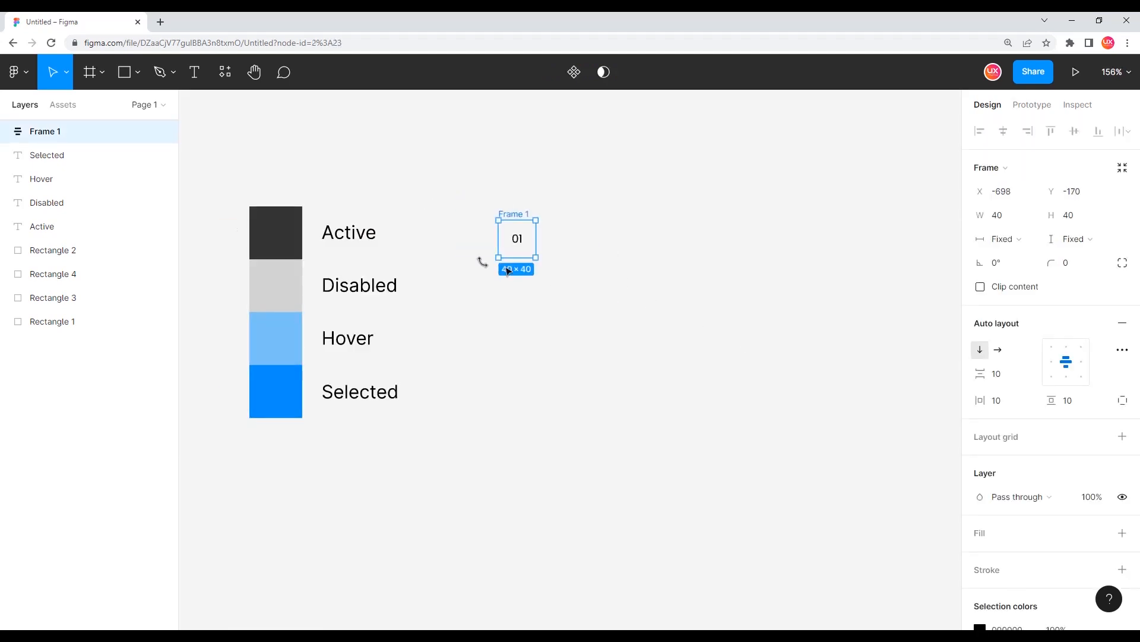
Set the 01 text's fill to 333333 by sampling the dark Active swatch with the eyedropper
{"action": "scroll", "coordinate": [315, 235], "scroll_direction": "up", "scroll_amount": 1}
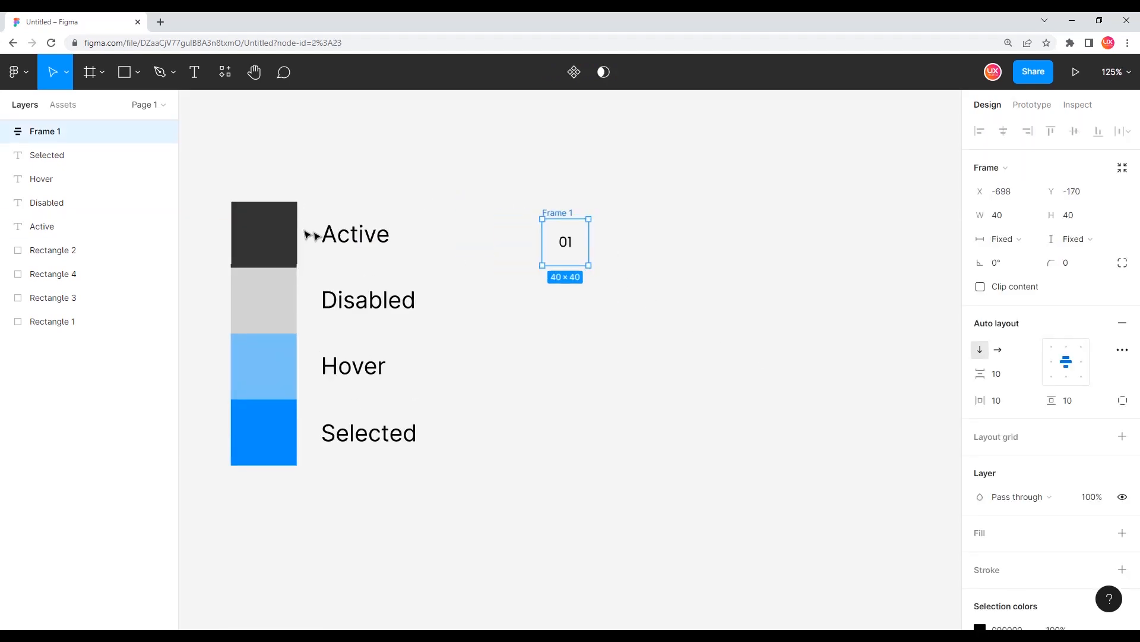
{"action": "left_click", "coordinate": [565, 243]}
{"action": "double_click", "coordinate": [565, 244]}
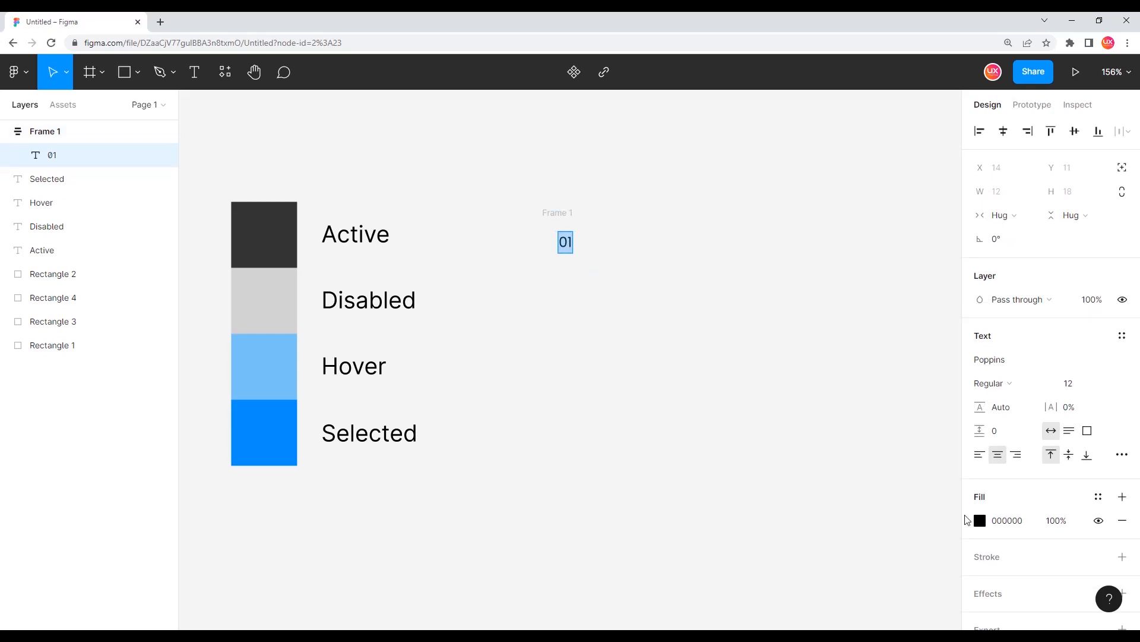
{"action": "left_click", "coordinate": [980, 521]}
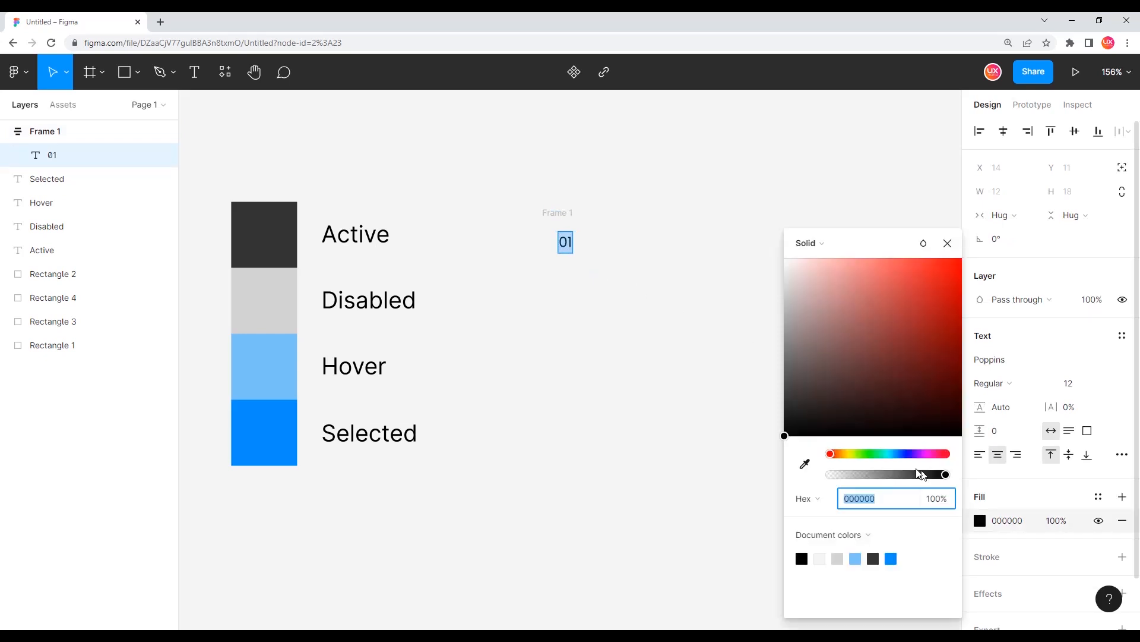
{"action": "left_click", "coordinate": [805, 464]}
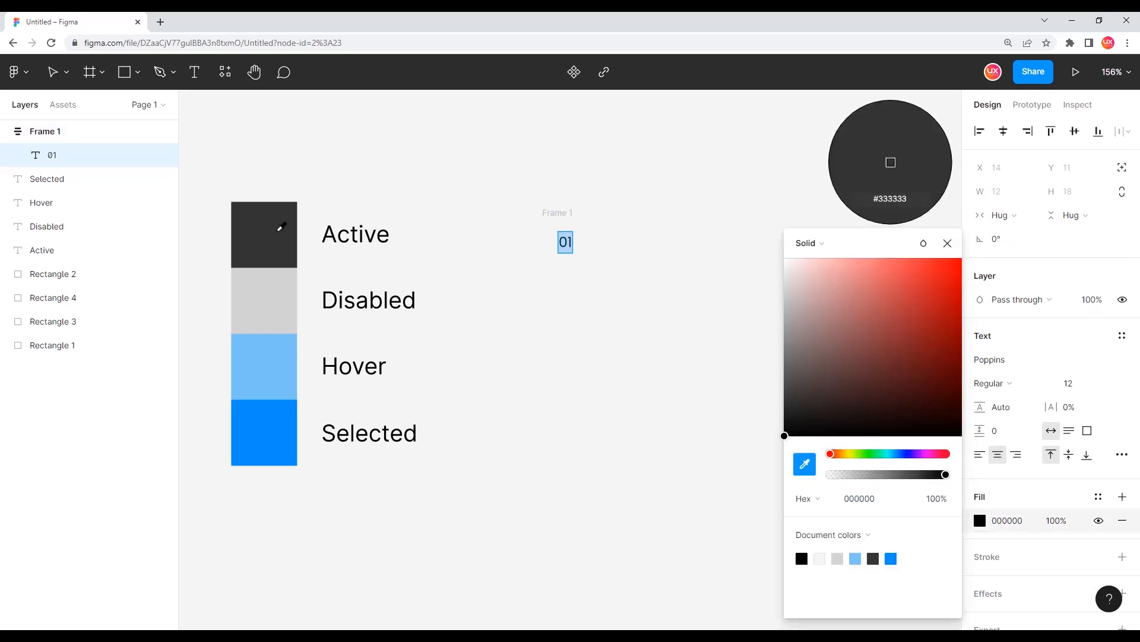
{"action": "left_click", "coordinate": [282, 228]}
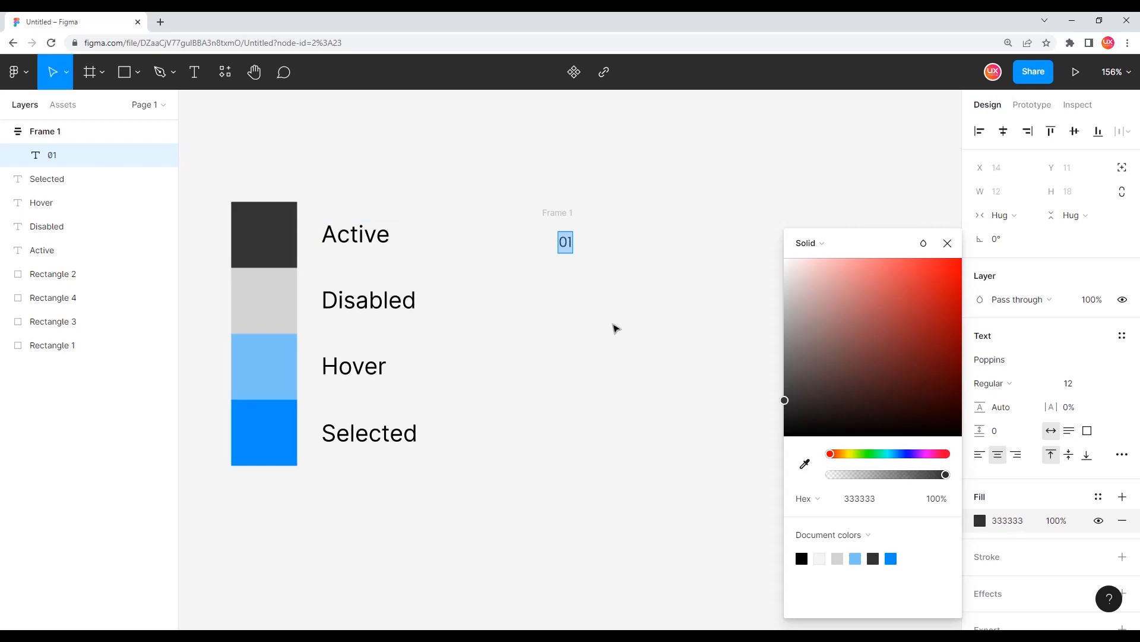
{"action": "left_click", "coordinate": [648, 254]}
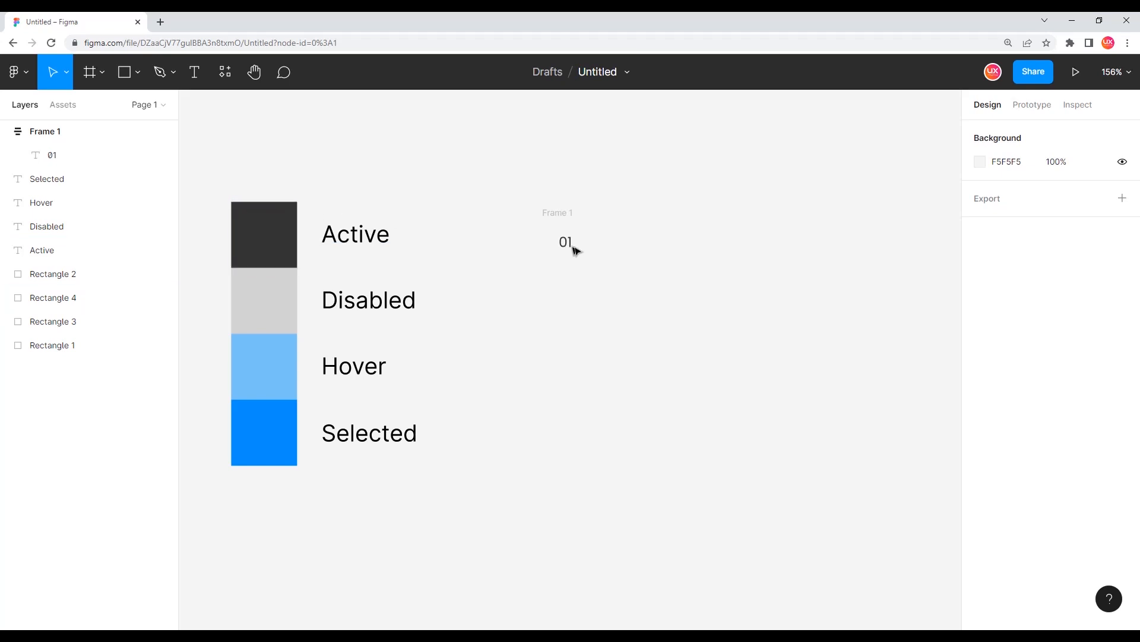
Rename the 01 frame as Active
{"action": "double_click", "coordinate": [562, 216]}
{"action": "type", "text": "Active"}
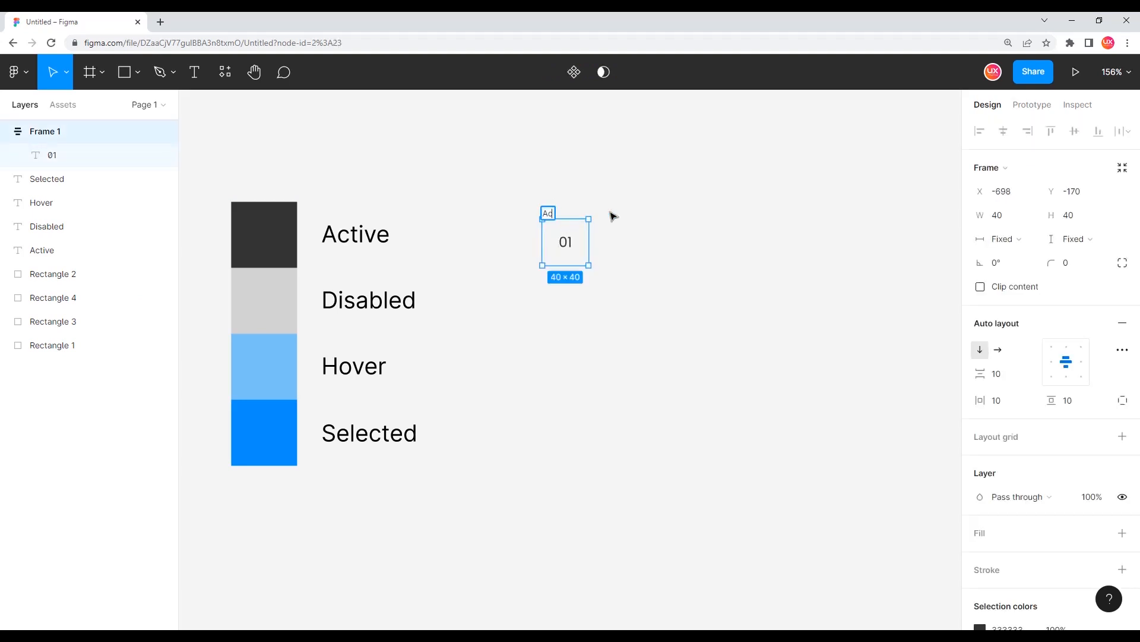
{"action": "key", "text": "Return"}
{"action": "scroll", "coordinate": [451, 207], "scroll_direction": "up", "scroll_amount": 3}
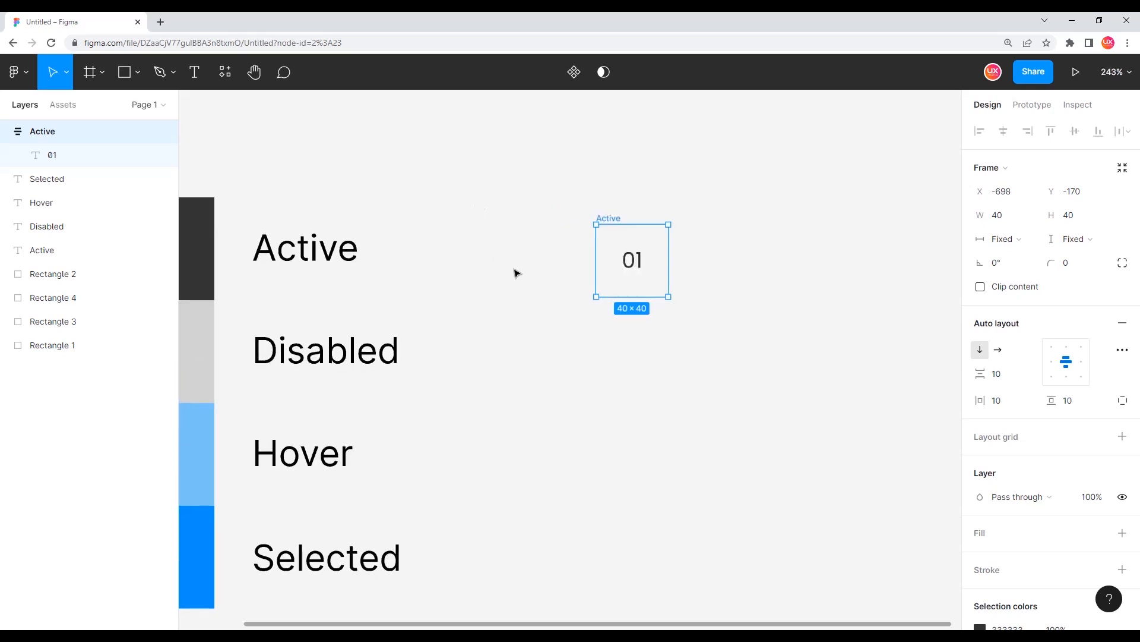
{"action": "left_click", "coordinate": [826, 372]}
Duplicate the Active frame directly below the original, level with the Disabled label
{"action": "left_click_drag", "start_coordinate": [752, 408], "coordinate": [887, 365]}
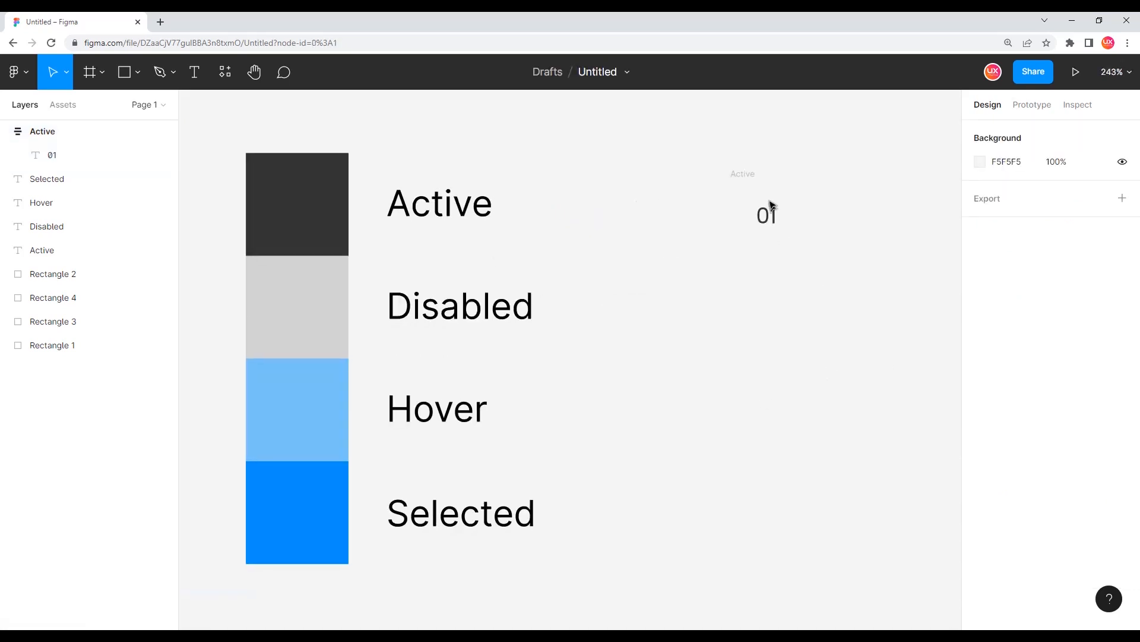
{"action": "left_click_drag", "start_coordinate": [755, 201], "coordinate": [755, 272]}
{"action": "left_click", "coordinate": [838, 270]}
{"action": "scroll", "coordinate": [837, 270], "scroll_direction": "down", "scroll_amount": 1}
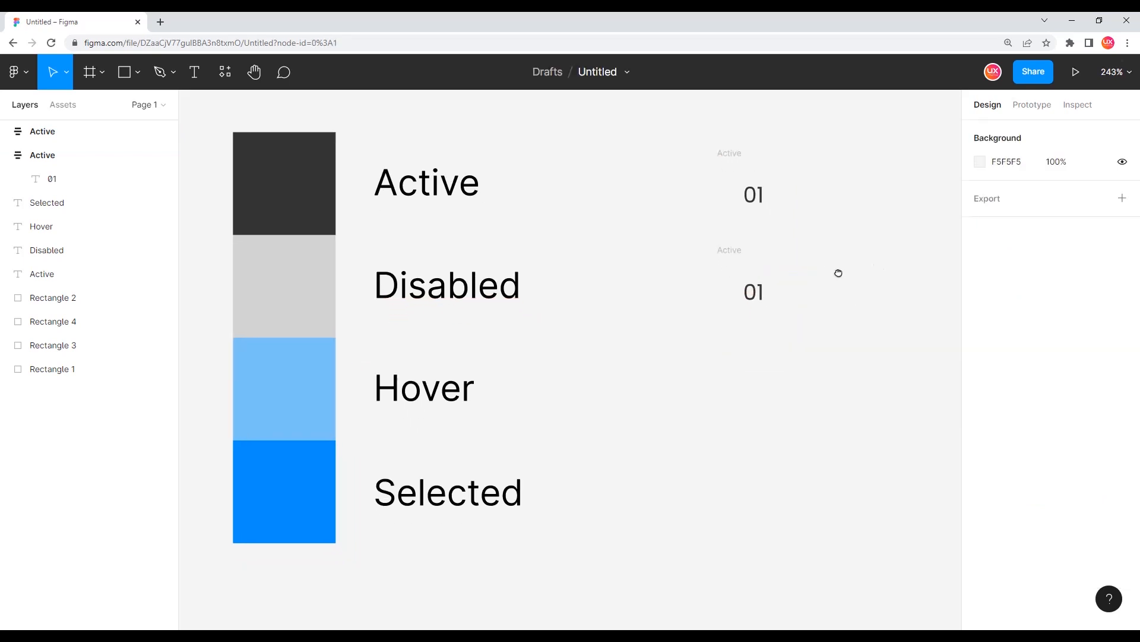
Set the duplicated frame's 01 text fill to D3D3D3 by sampling the grey Disabled swatch with the eyedropper
{"action": "double_click", "coordinate": [756, 295]}
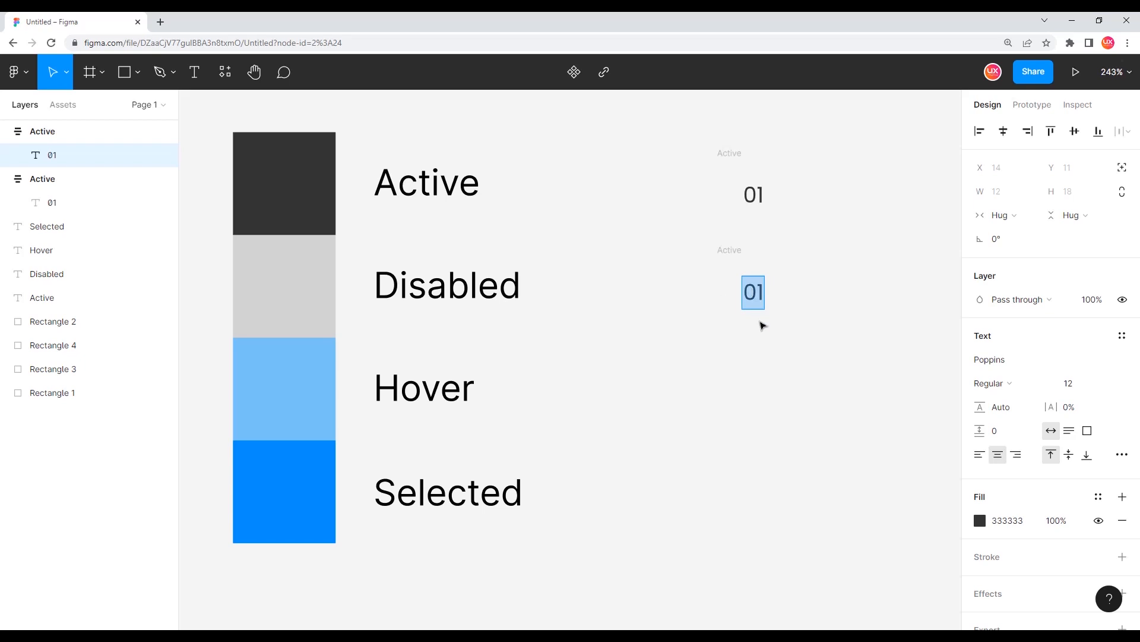
{"action": "left_click", "coordinate": [980, 521]}
{"action": "left_click", "coordinate": [805, 464]}
{"action": "left_click", "coordinate": [304, 291]}
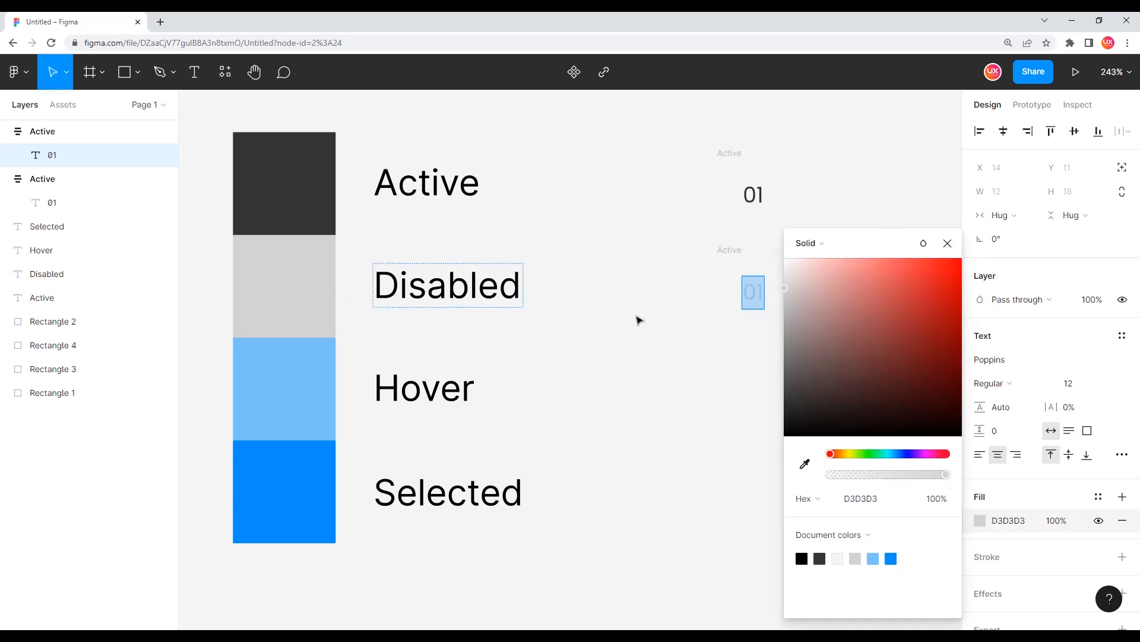
Duplicate the grey 01 frame directly below itself, level with the Hover label
{"action": "left_click", "coordinate": [680, 416]}
{"action": "left_click", "coordinate": [736, 252]}
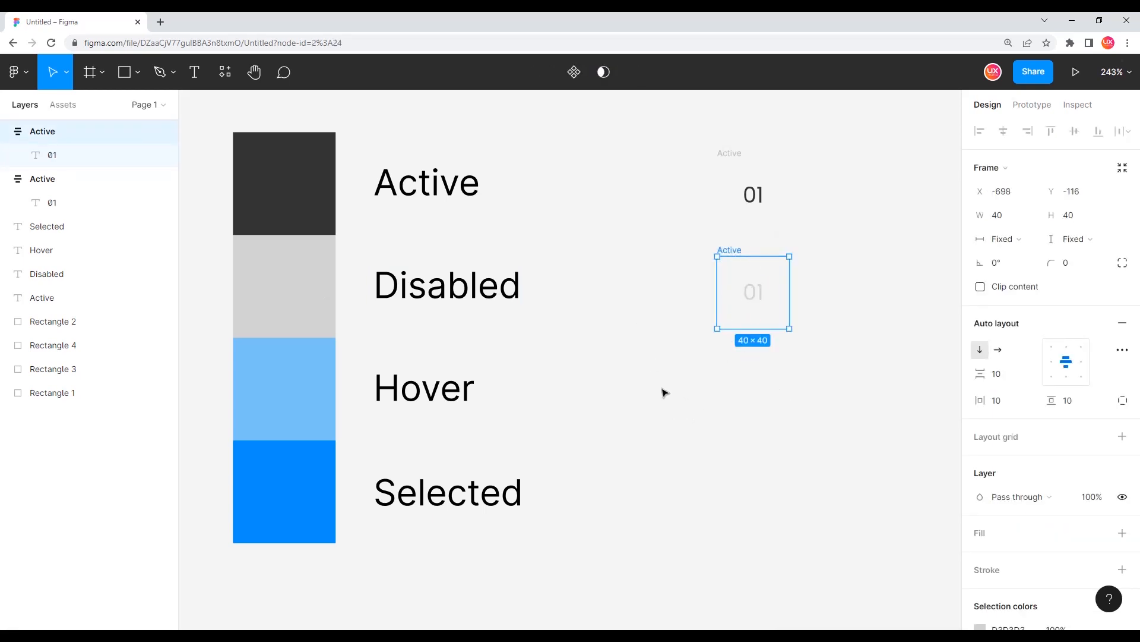
{"action": "left_click_drag", "start_coordinate": [737, 337], "coordinate": [738, 349]}
{"action": "left_click", "coordinate": [863, 371]}
{"action": "left_click_drag", "start_coordinate": [521, 370], "coordinate": [505, 362]}
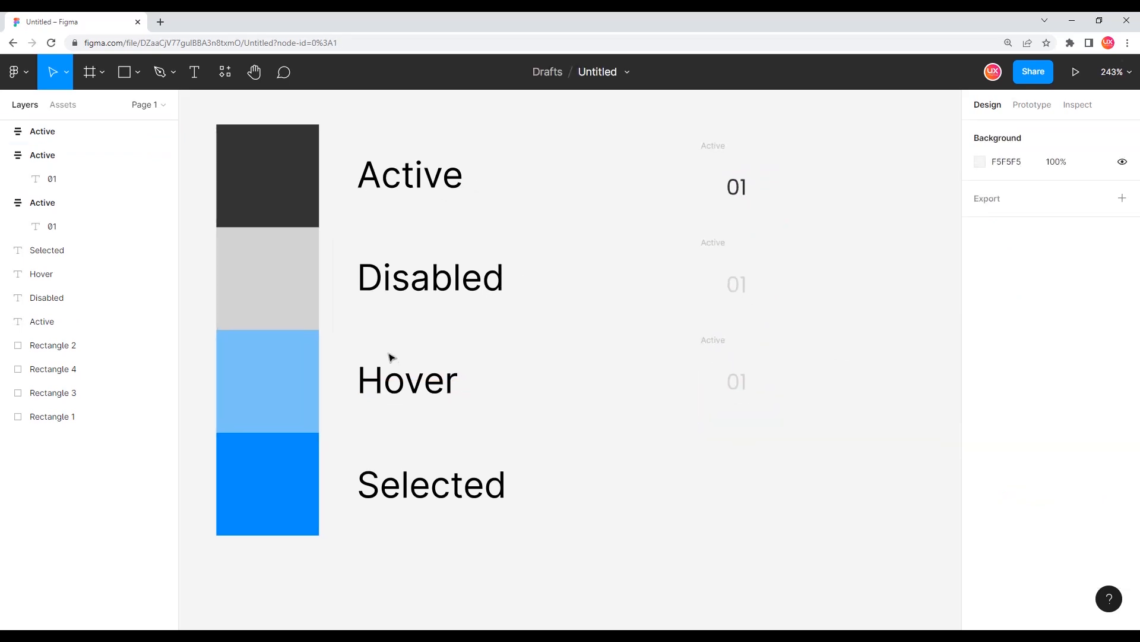
Add a 7AC2F8 stroke to the new frame beside the Hover label by sampling the light blue Hover swatch with the eyedropper
{"action": "left_click", "coordinate": [718, 345]}
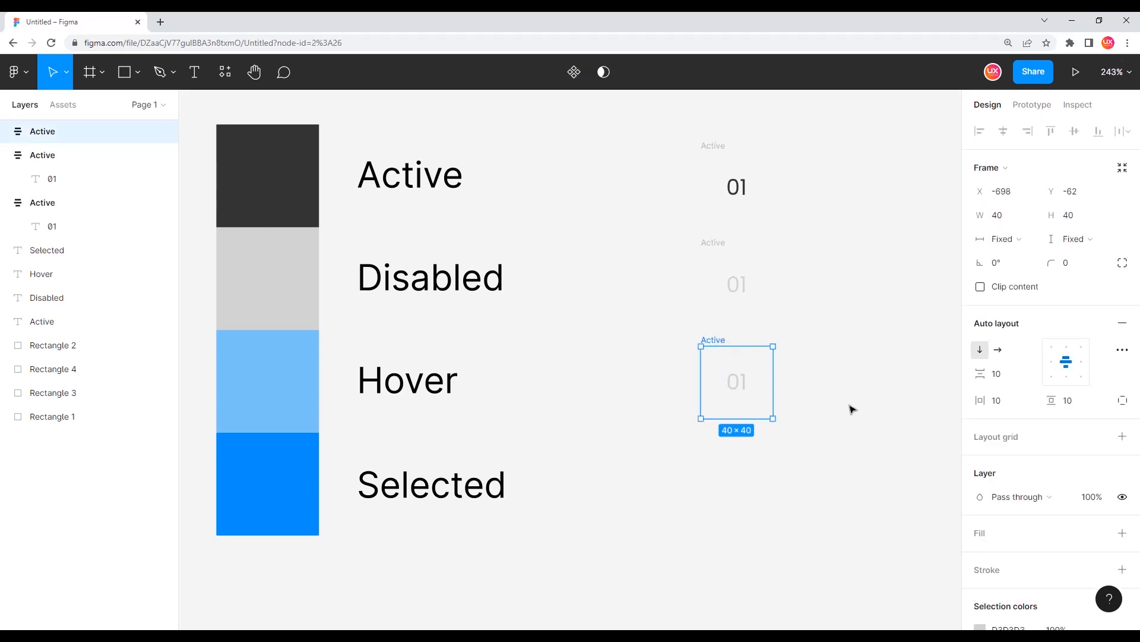
{"action": "scroll", "coordinate": [1035, 473], "scroll_direction": "down", "scroll_amount": 3}
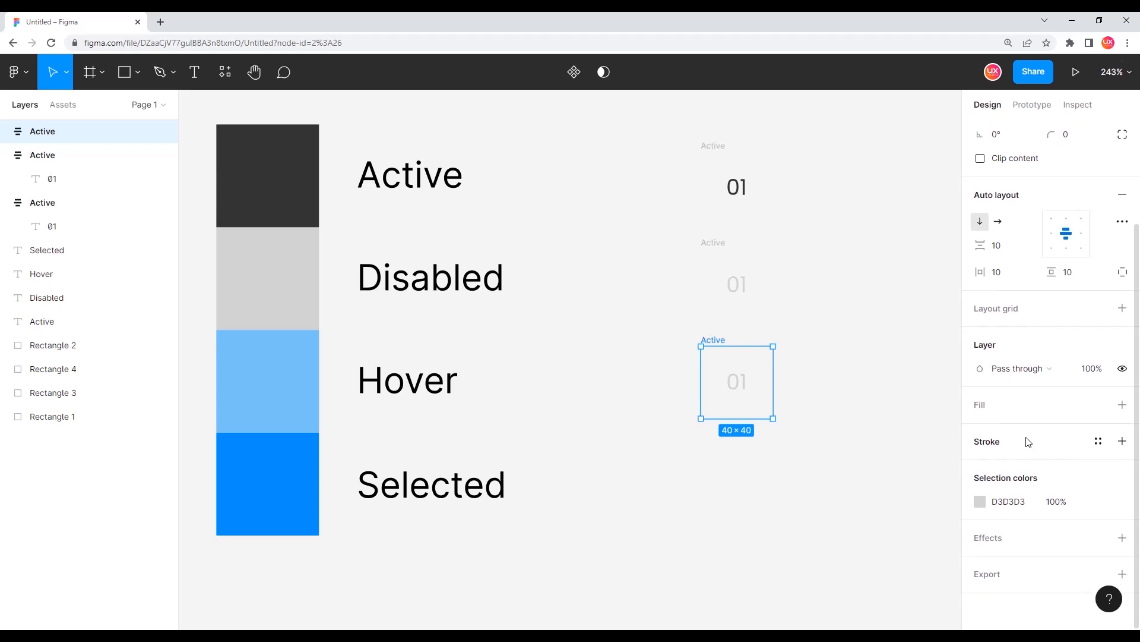
{"action": "left_click", "coordinate": [999, 443]}
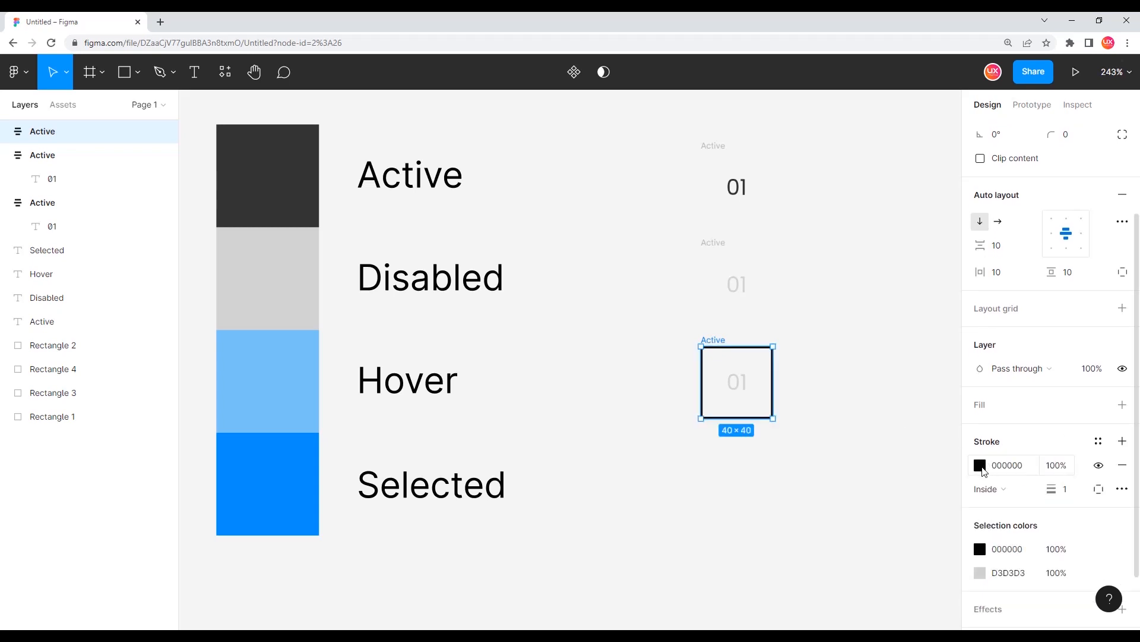
{"action": "left_click", "coordinate": [981, 467]}
{"action": "left_click", "coordinate": [805, 464]}
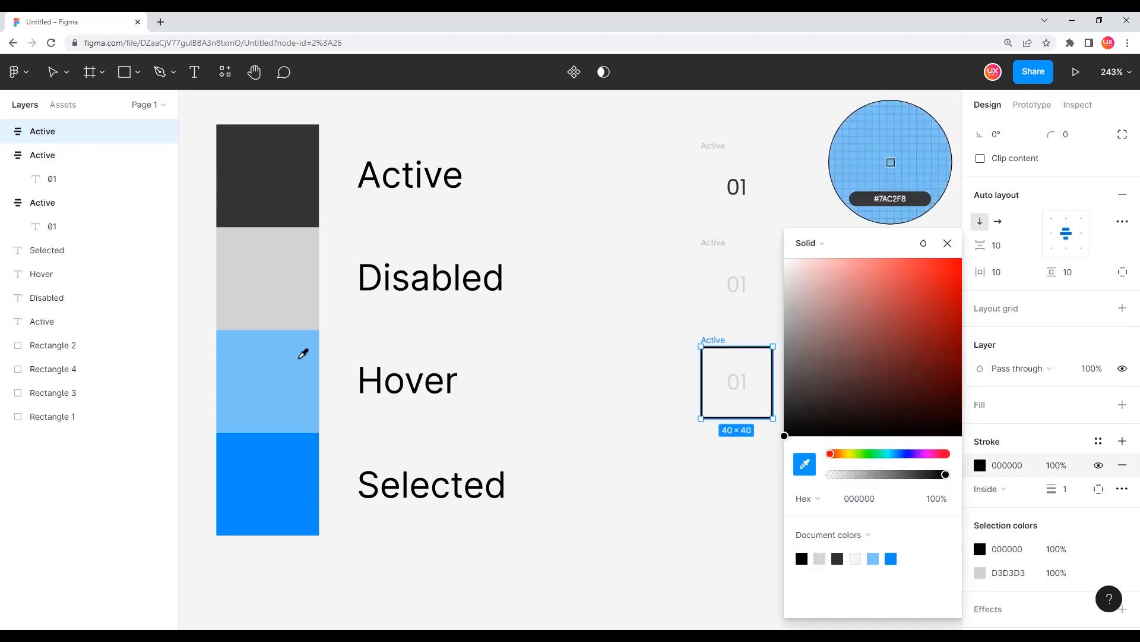
{"action": "left_click", "coordinate": [302, 355]}
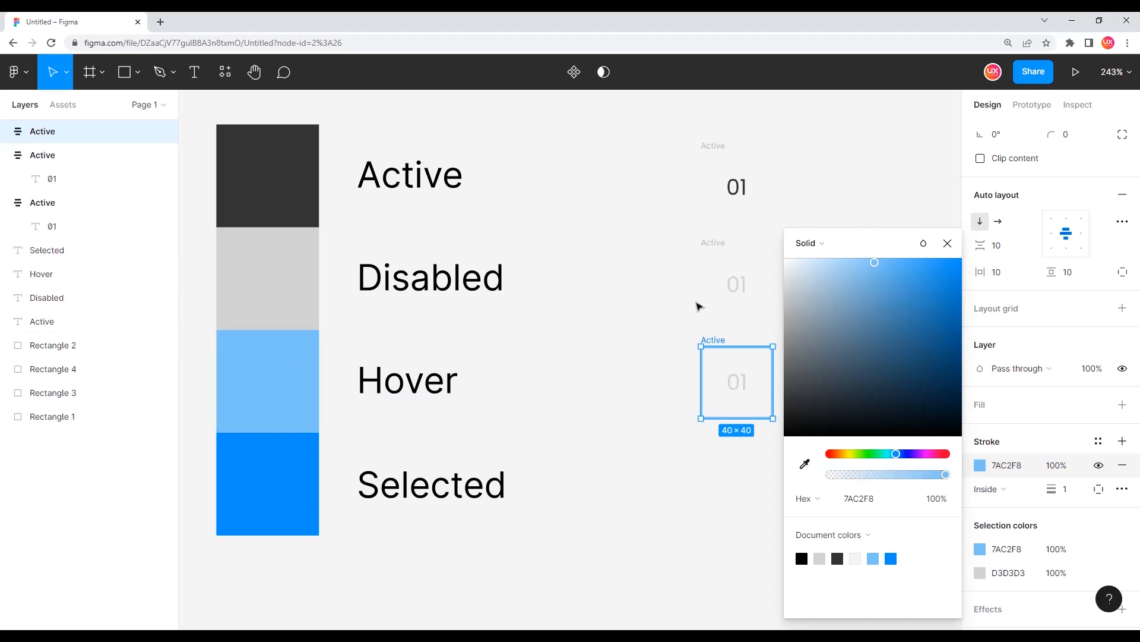
{"action": "key", "text": "Escape"}
Set the 01 text's fill in the outlined frame to 7AC2F8 by sampling the light blue Hover swatch
{"action": "double_click", "coordinate": [737, 382]}
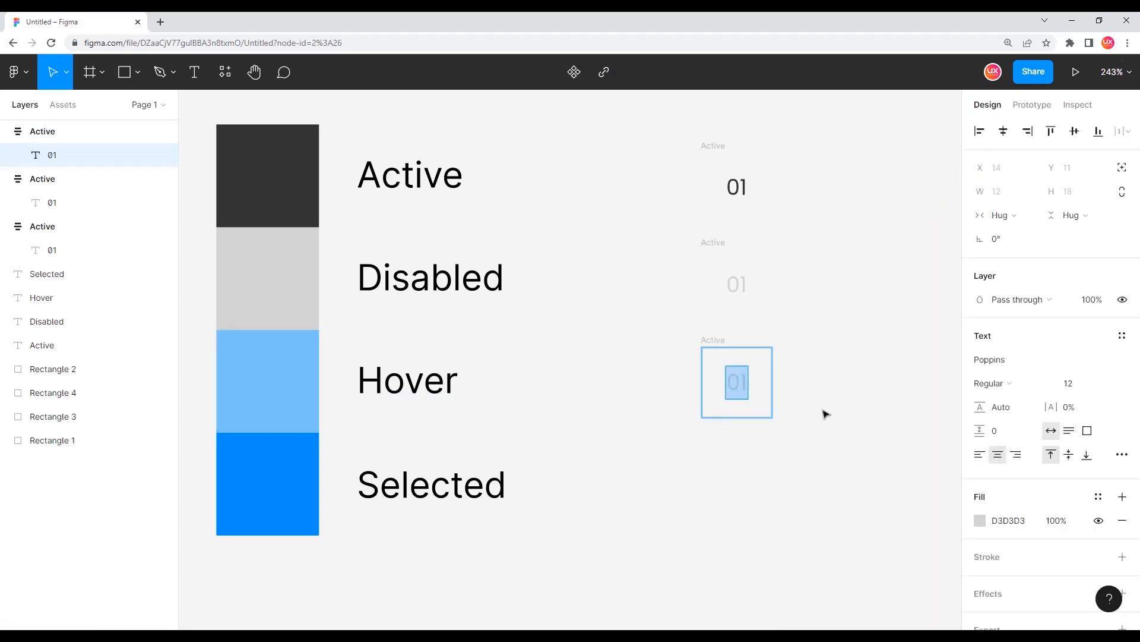
{"action": "scroll", "coordinate": [1004, 495], "scroll_direction": "down", "scroll_amount": 2}
{"action": "left_click", "coordinate": [980, 464]}
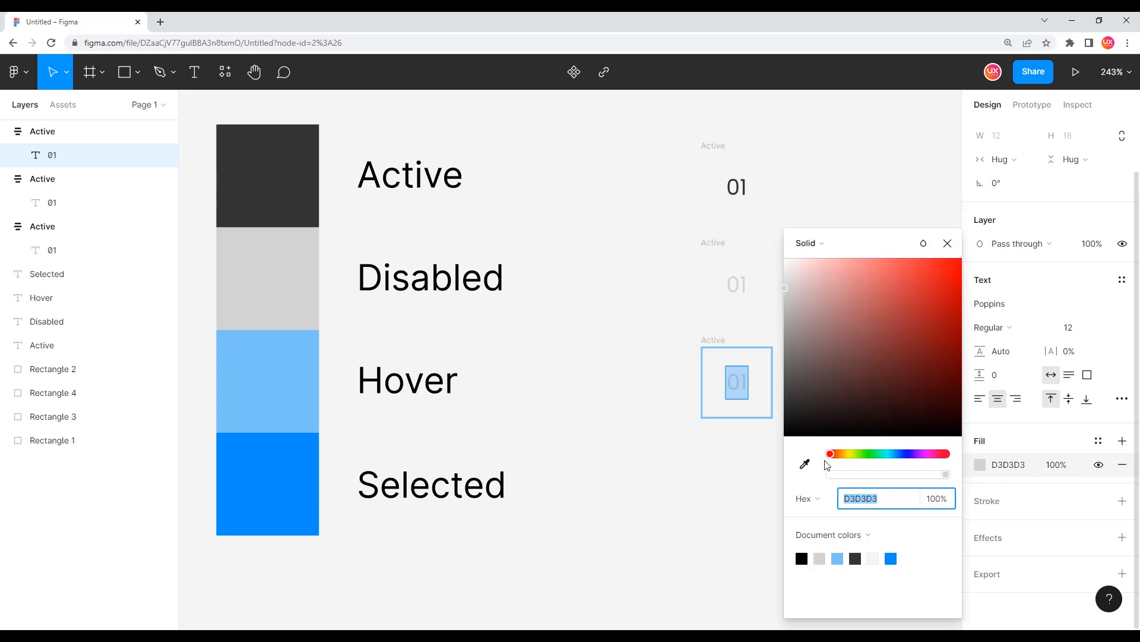
{"action": "left_click", "coordinate": [805, 463]}
{"action": "left_click", "coordinate": [289, 365]}
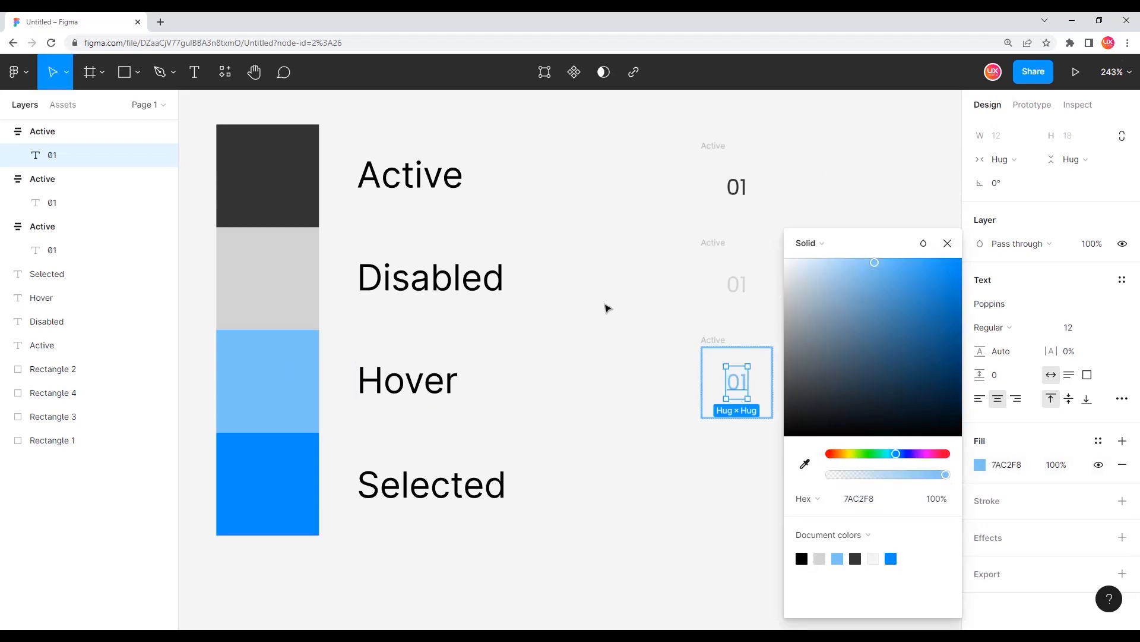
{"action": "left_click", "coordinate": [607, 305]}
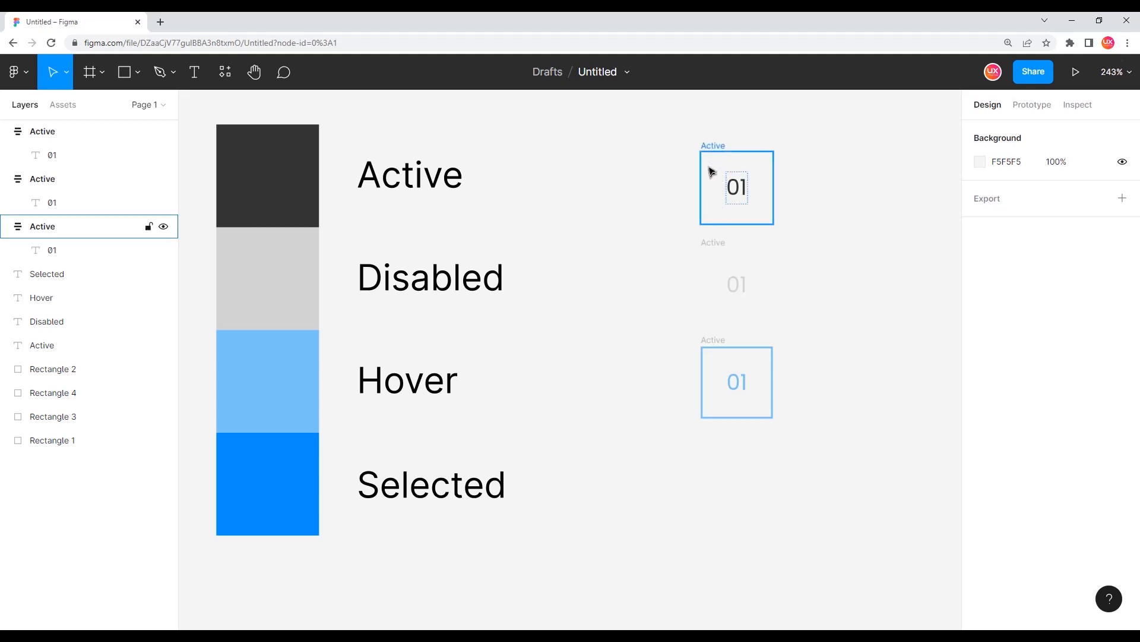
Rename the second frame as Disabled and the outlined third frame as Hover
{"action": "double_click", "coordinate": [714, 243]}
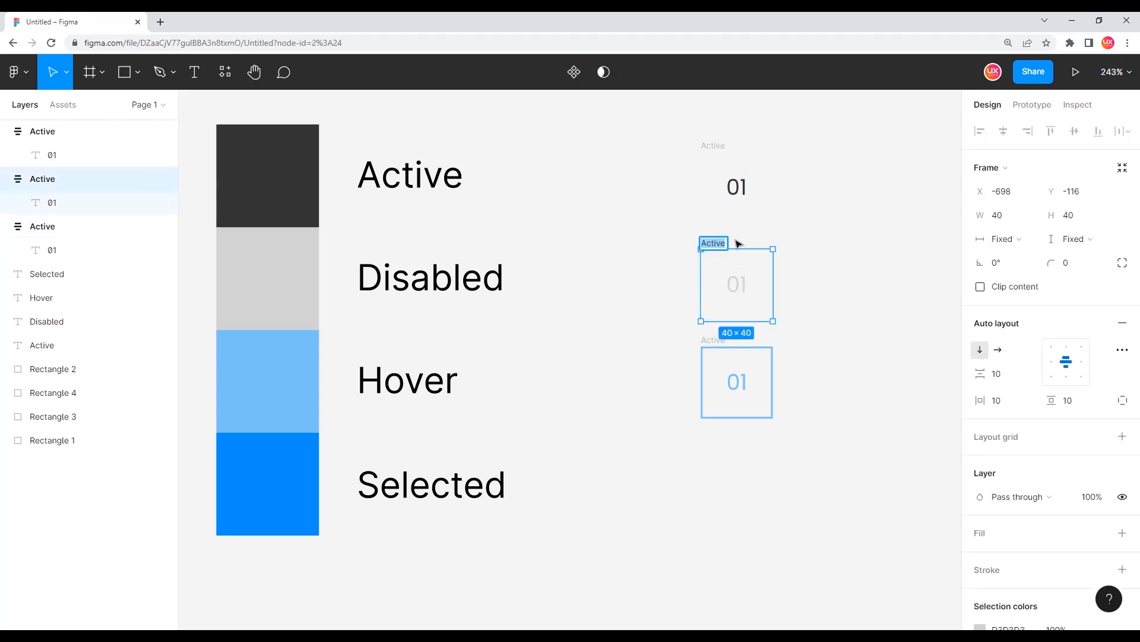
{"action": "type", "text": "Disabled"}
{"action": "key", "text": "Return"}
{"action": "double_click", "coordinate": [713, 341]}
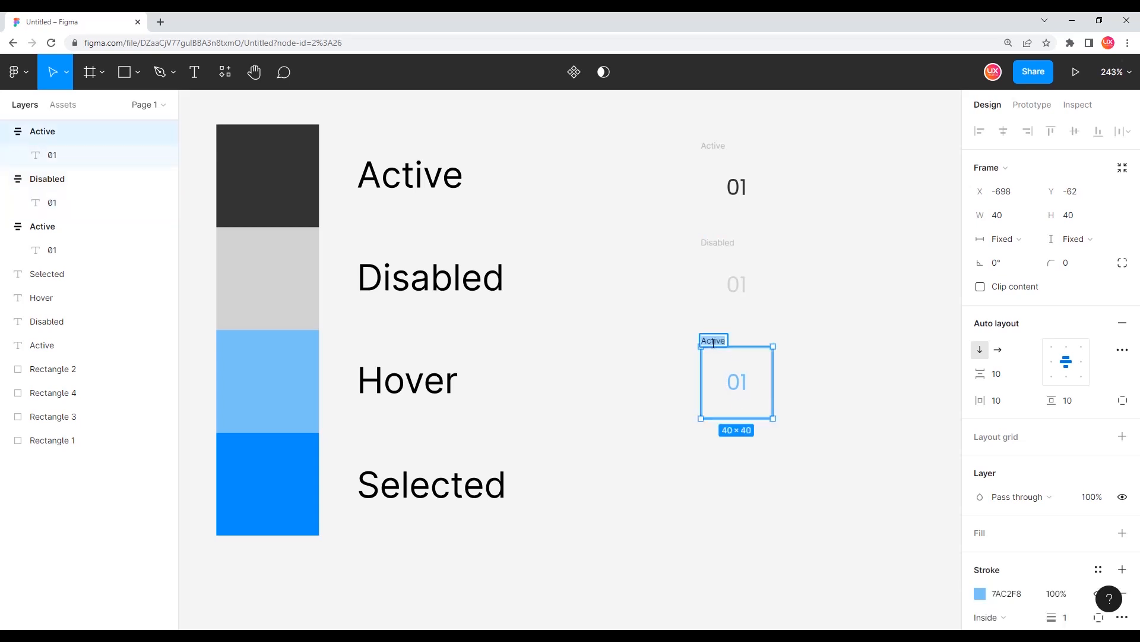
{"action": "type", "text": "Hover"}
{"action": "key", "text": "Return"}
{"action": "left_click", "coordinate": [821, 344]}
Duplicate the Hover frame below itself, level with the Selected label, and rename the copy as Selected
{"action": "left_click_drag", "start_coordinate": [719, 349], "coordinate": [720, 444]}
{"action": "double_click", "coordinate": [718, 443]}
{"action": "type", "text": "Selec"}
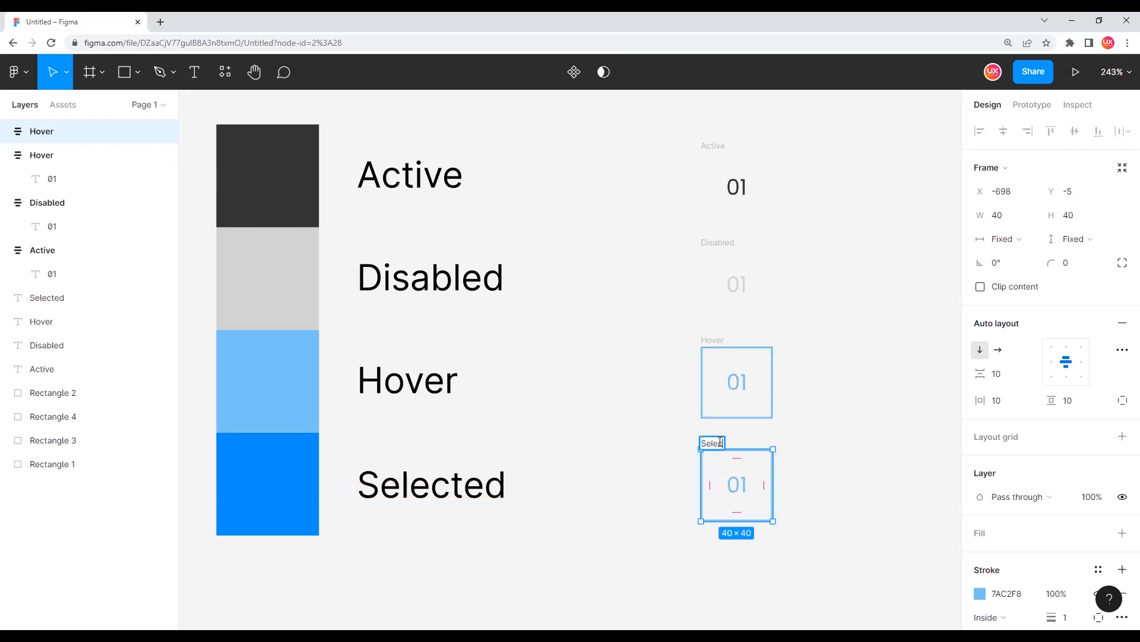
{"action": "type", "text": "ted"}
{"action": "key", "text": "Return"}
{"action": "key", "text": "Escape"}
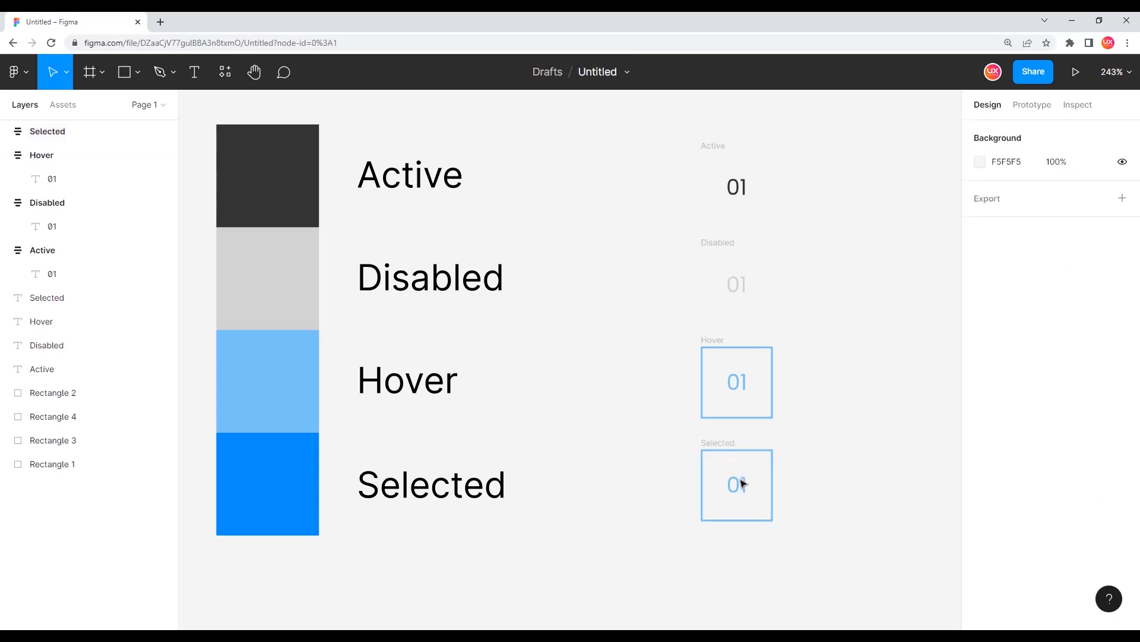
Remove the stroke from the Selected frame
{"action": "left_click", "coordinate": [736, 482]}
{"action": "left_click", "coordinate": [747, 450]}
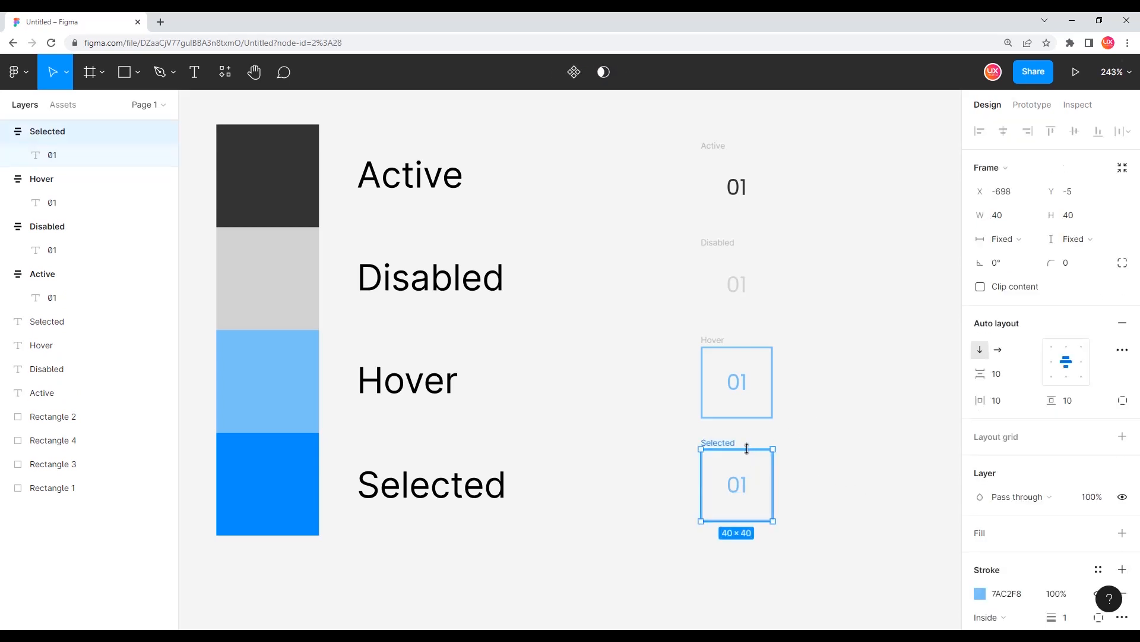
{"action": "scroll", "coordinate": [1039, 578], "scroll_direction": "down", "scroll_amount": 3}
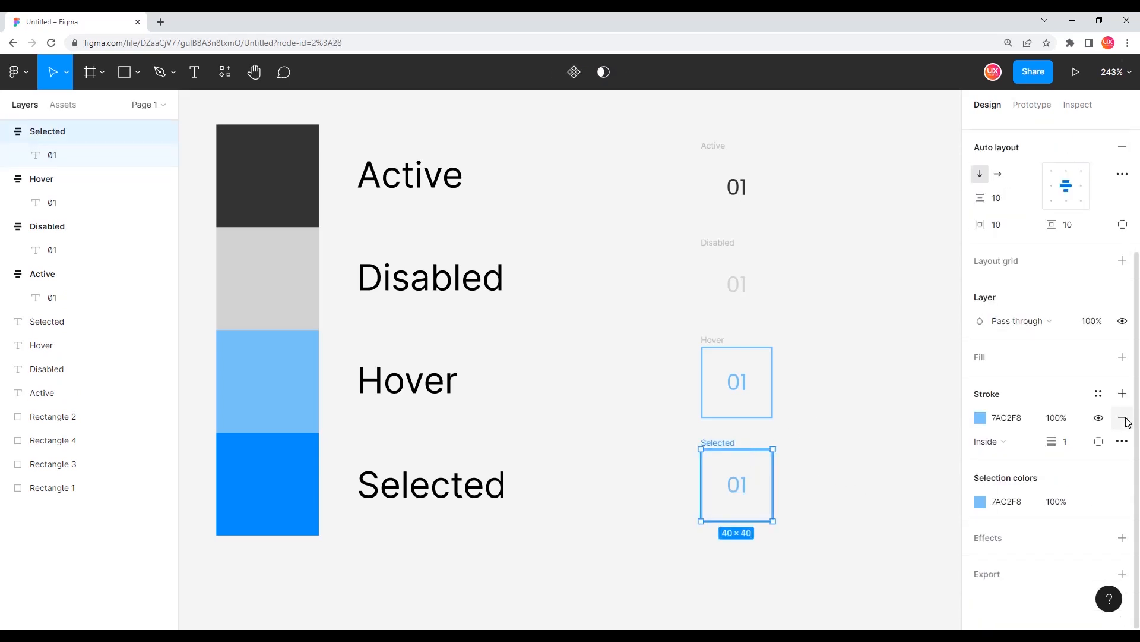
{"action": "left_click", "coordinate": [1125, 417]}
Add a fill to the Selected frame and set it to 0090FC by sampling the bright blue Selected swatch
{"action": "left_click", "coordinate": [981, 409]}
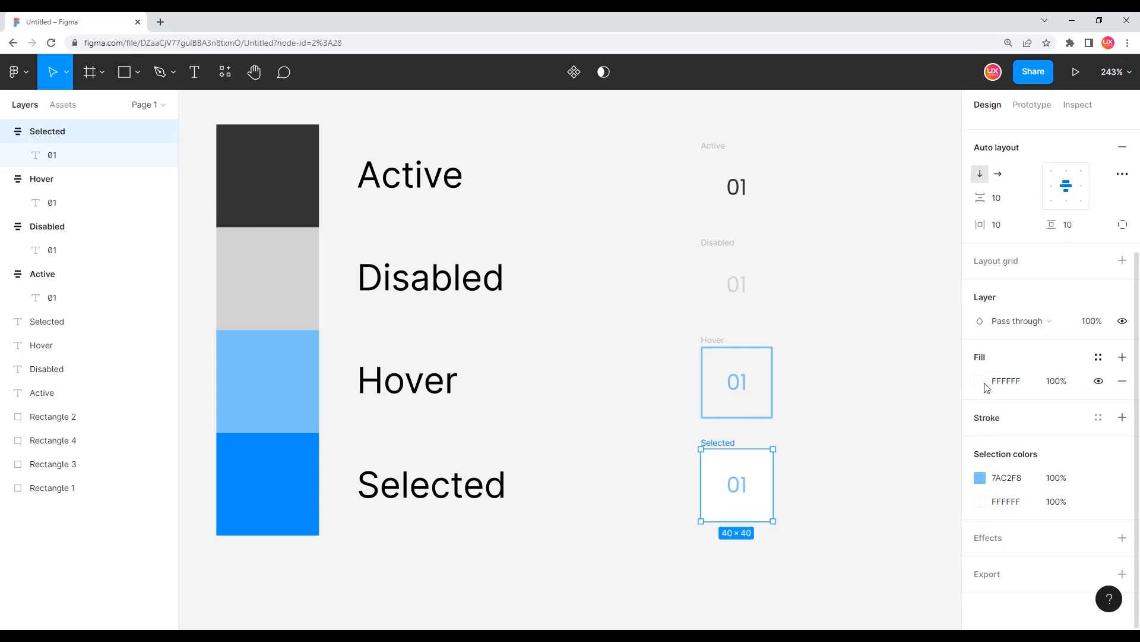
{"action": "left_click", "coordinate": [981, 381]}
{"action": "left_click", "coordinate": [805, 464]}
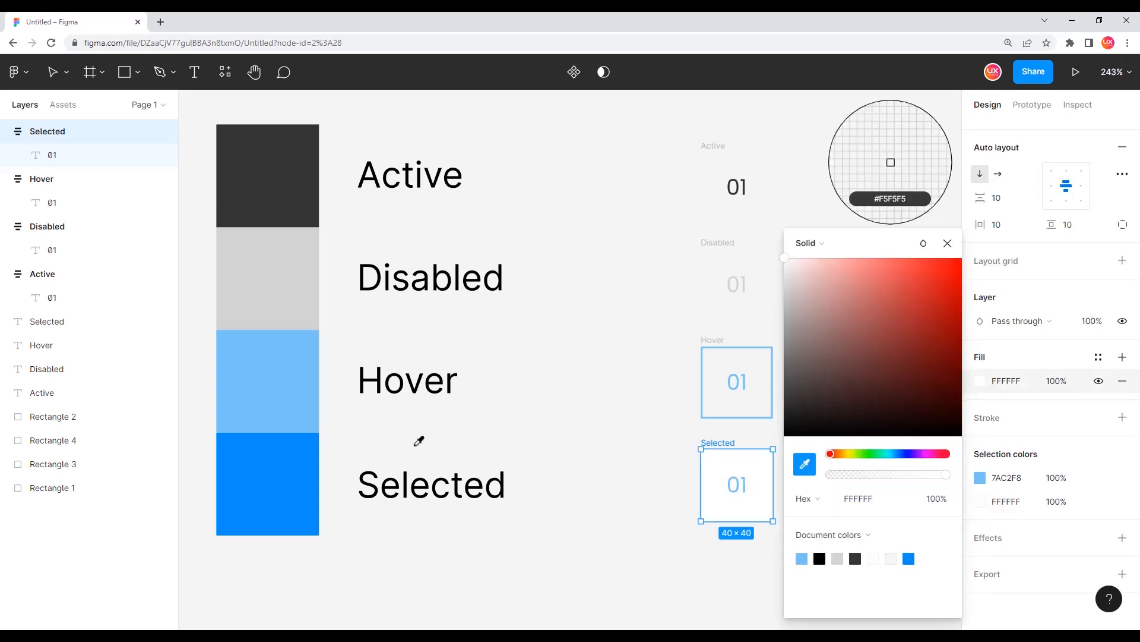
{"action": "left_click", "coordinate": [285, 469]}
{"action": "left_click", "coordinate": [608, 406]}
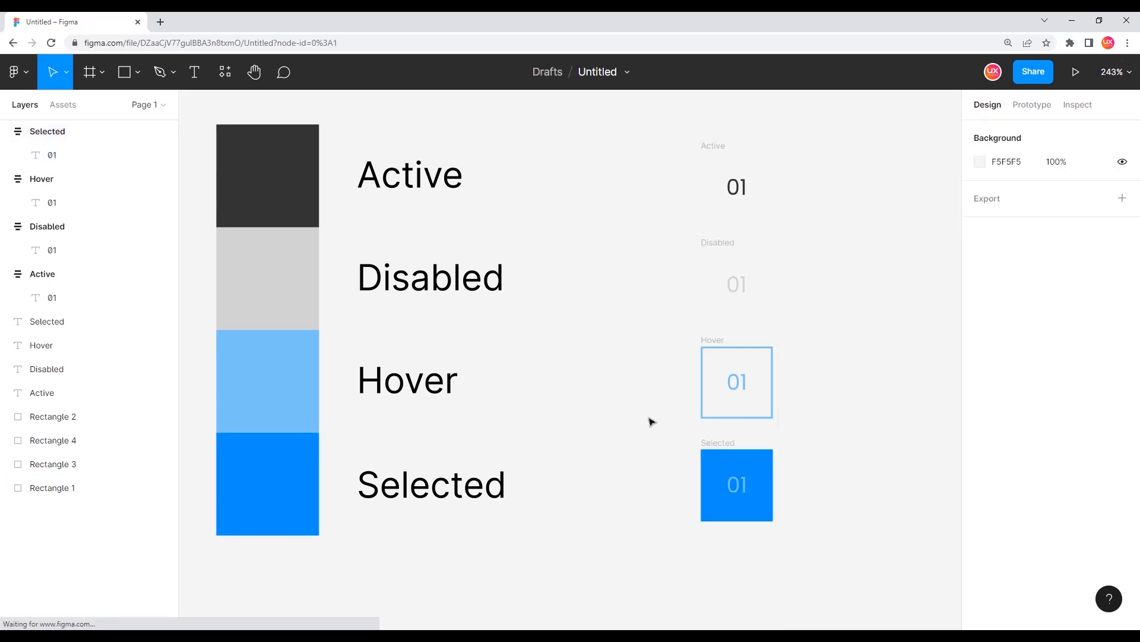
Set the fill of the Selected frame's 01 text to FFFFFF
{"action": "double_click", "coordinate": [745, 488]}
{"action": "left_click", "coordinate": [980, 521]}
{"action": "type", "text": "ffffff"}
{"action": "key", "text": "Return"}
{"action": "left_click", "coordinate": [847, 155]}
Select the Active, Disabled, Hover and Selected frames together and distribute their vertical spacing evenly
{"action": "scroll", "coordinate": [619, 307], "scroll_direction": "down", "scroll_amount": 2}
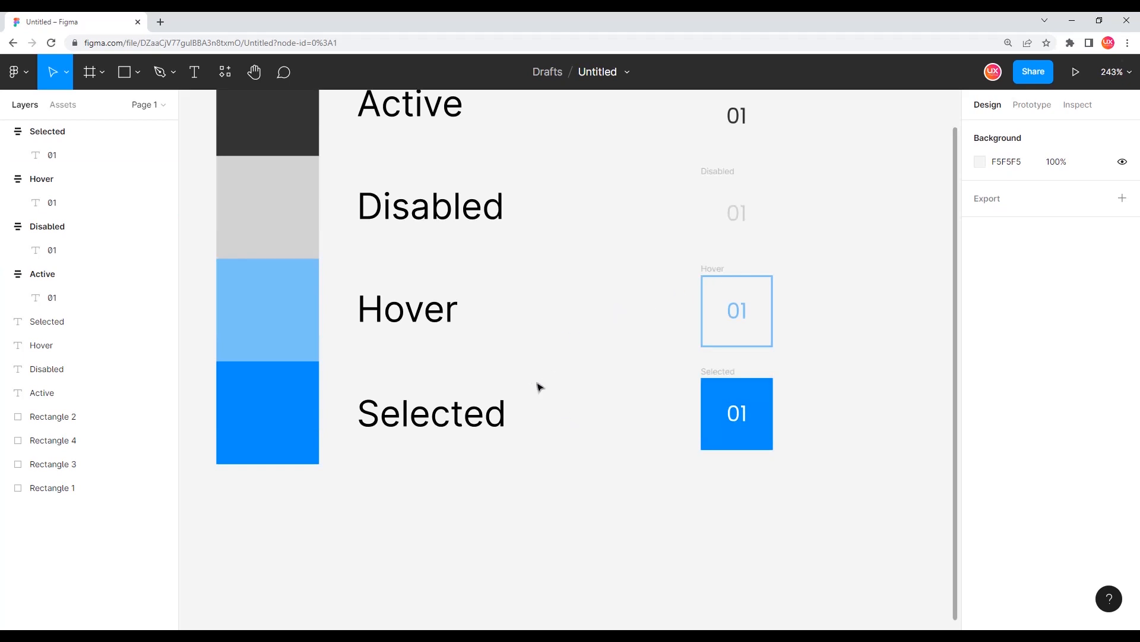
{"action": "scroll", "coordinate": [540, 388], "scroll_direction": "down", "scroll_amount": 5}
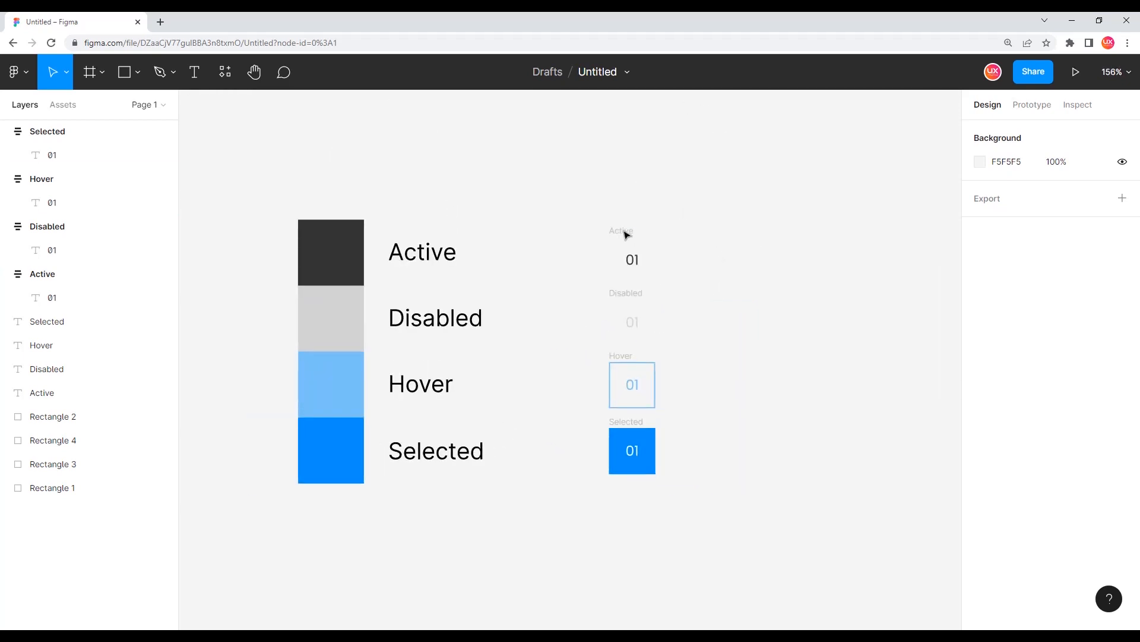
{"action": "left_click", "coordinate": [627, 234]}
{"action": "key", "text": "Escape"}
{"action": "left_click", "coordinate": [630, 239]}
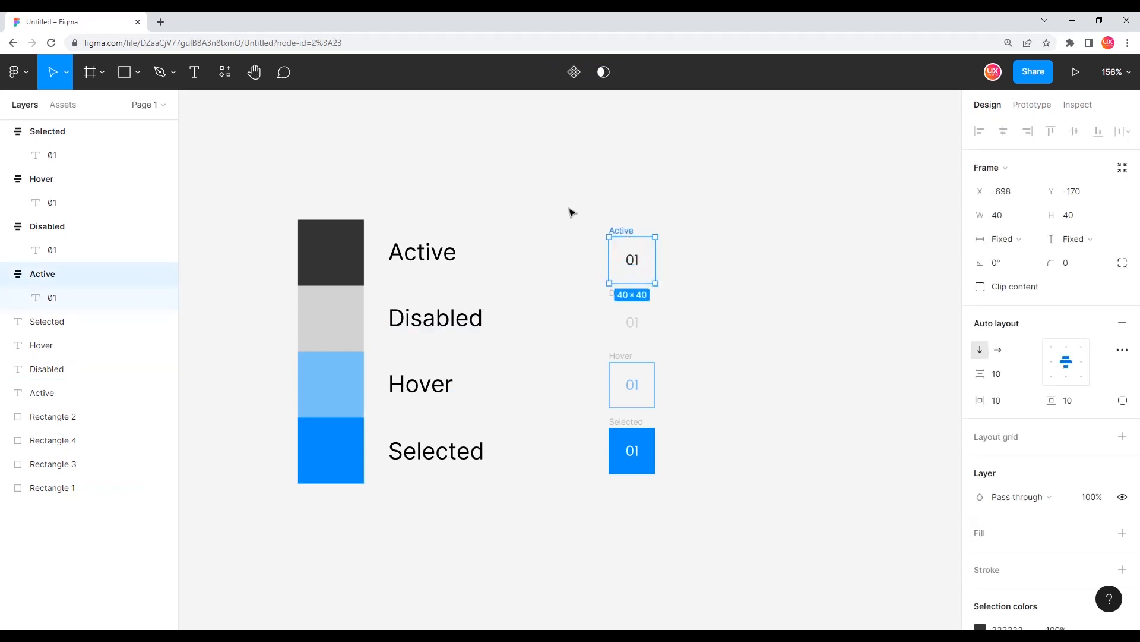
{"action": "left_click", "coordinate": [562, 176]}
{"action": "left_click_drag", "start_coordinate": [555, 160], "coordinate": [730, 511]}
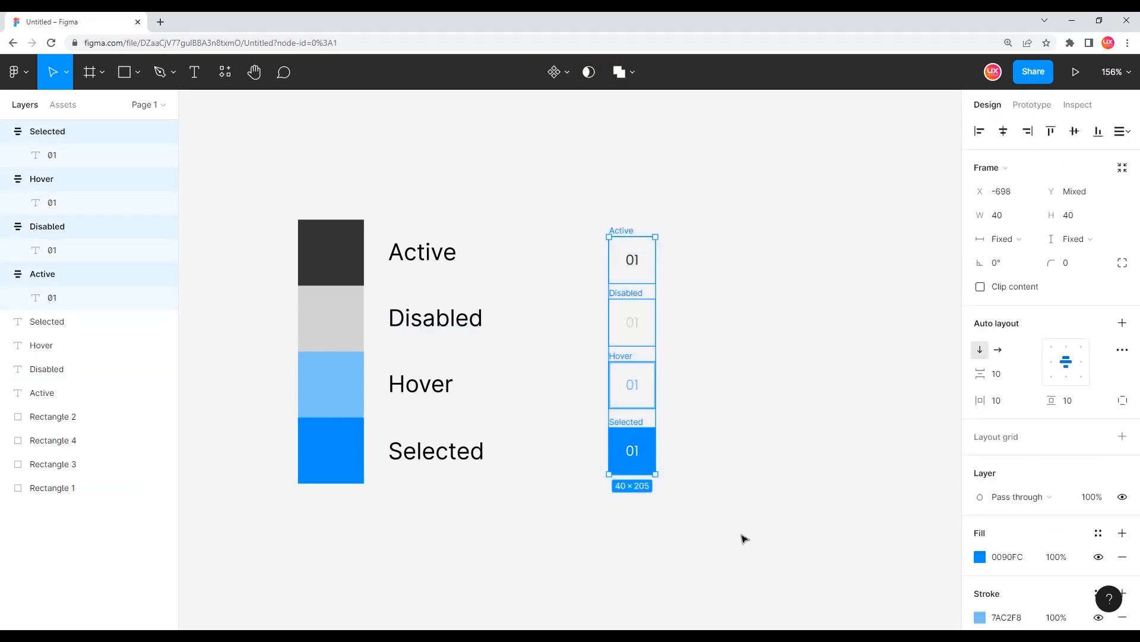
{"action": "left_click", "coordinate": [1129, 136]}
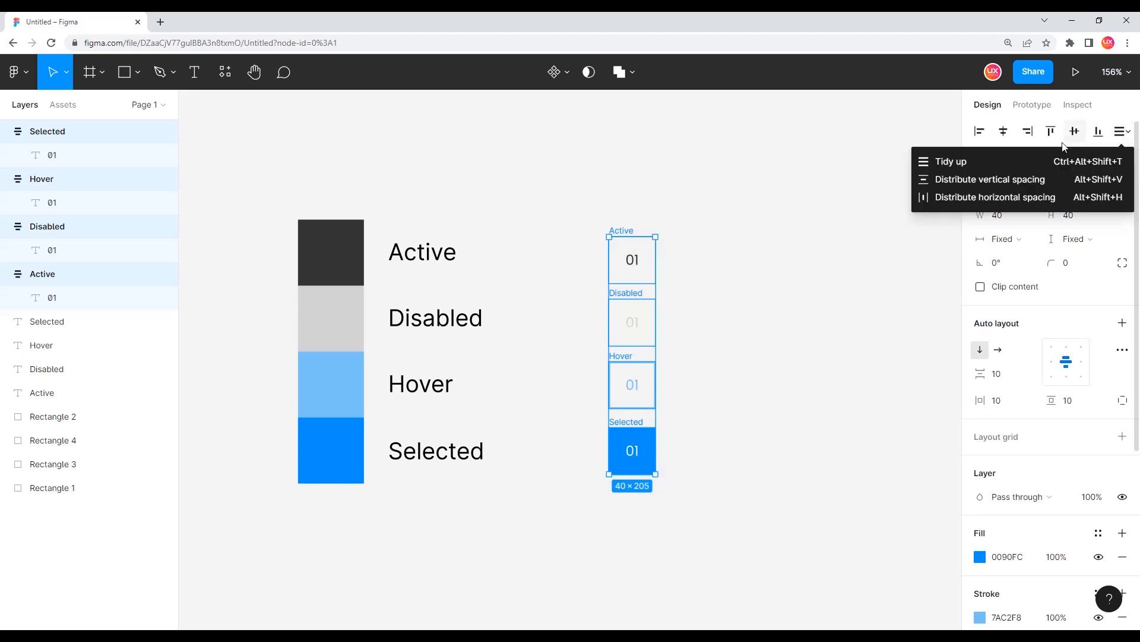
{"action": "left_click", "coordinate": [993, 178]}
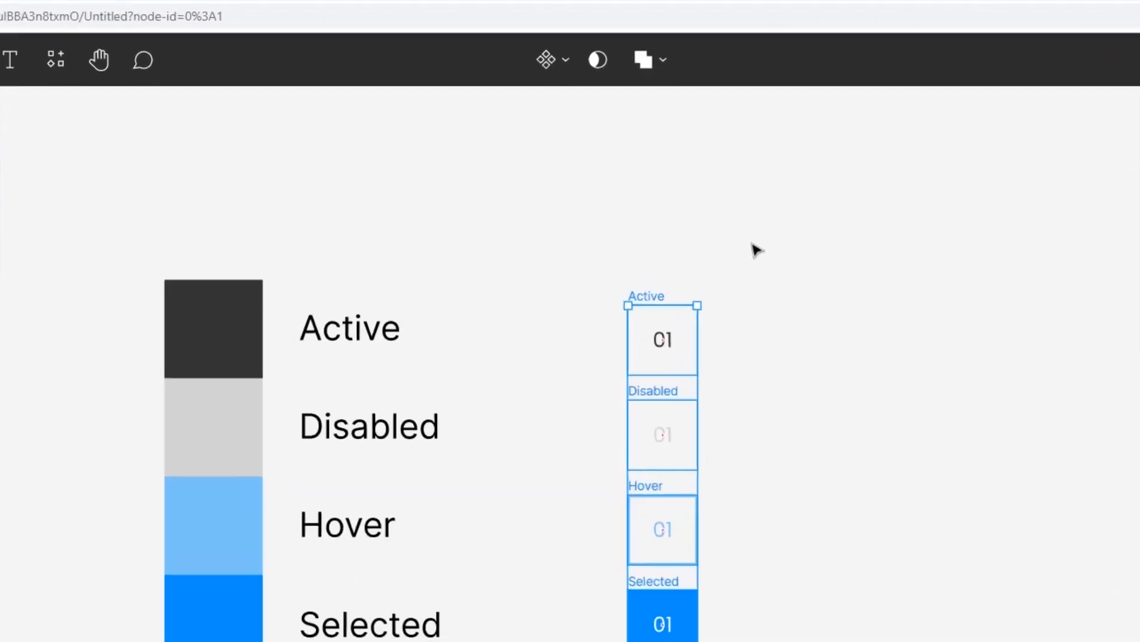
Create a component set from the four selected state frames
{"action": "left_click", "coordinate": [561, 54]}
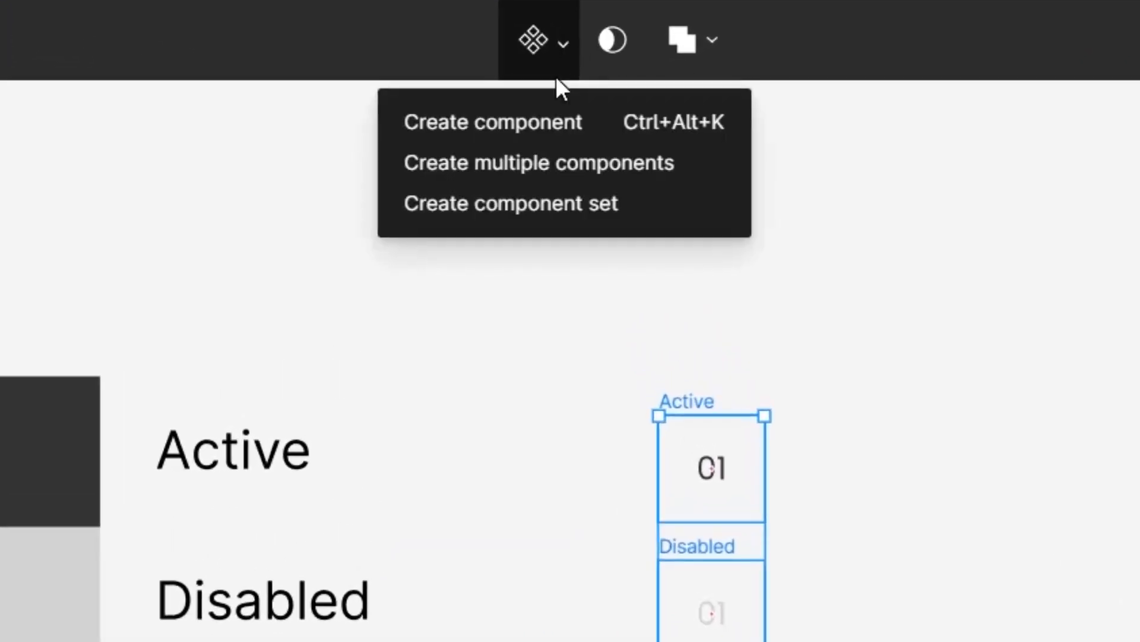
{"action": "left_click", "coordinate": [587, 204]}
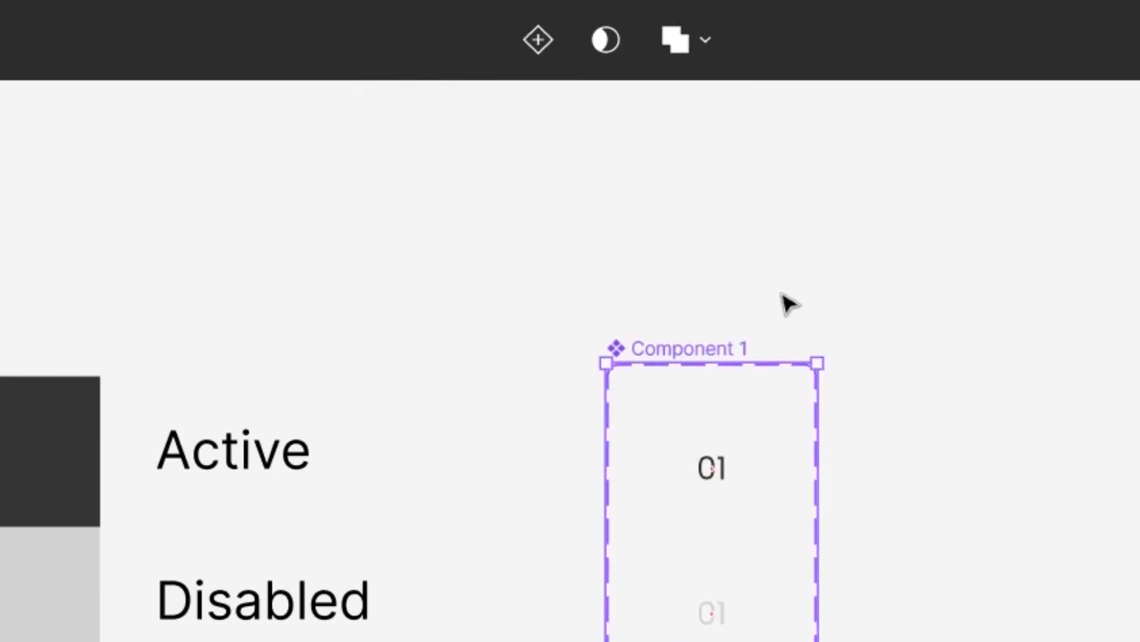
{"action": "left_click", "coordinate": [801, 618]}
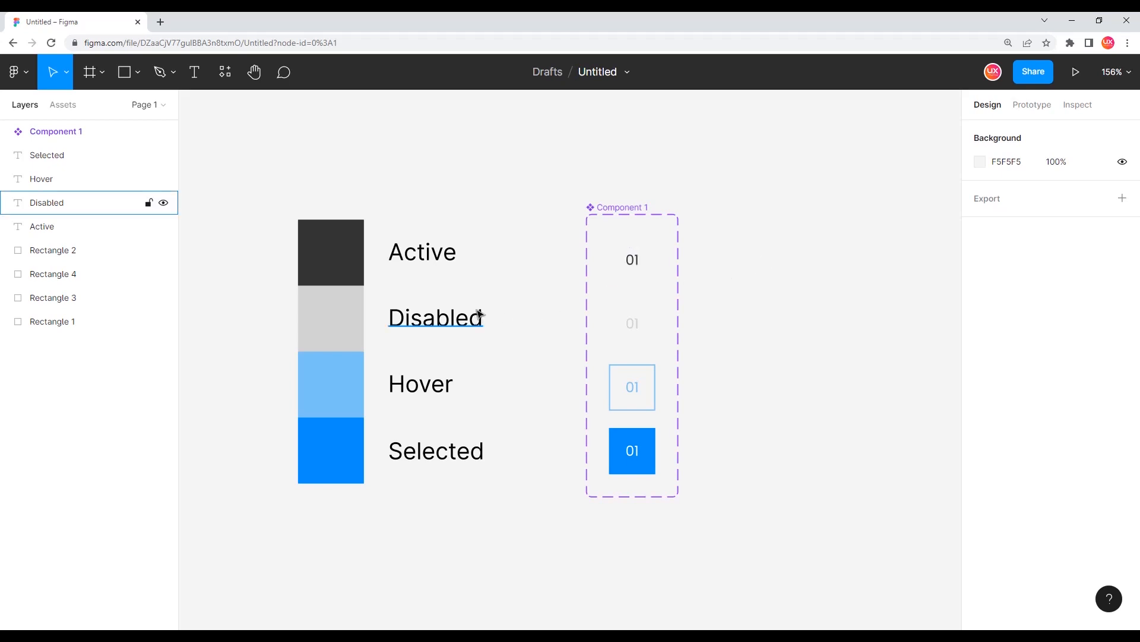
Place an instance of the local Component 1 on the empty canvas beside the component set
{"action": "scroll", "coordinate": [480, 319], "scroll_direction": "down", "scroll_amount": 5}
{"action": "scroll", "coordinate": [404, 303], "scroll_direction": "up", "scroll_amount": 3}
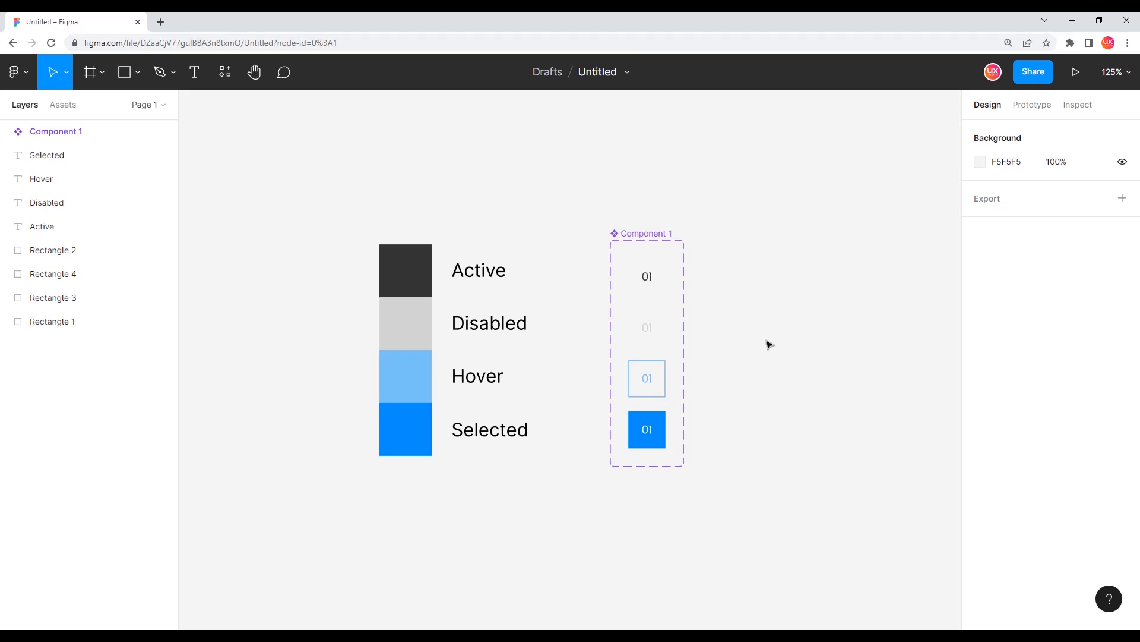
{"action": "left_click_drag", "start_coordinate": [777, 309], "coordinate": [588, 297]}
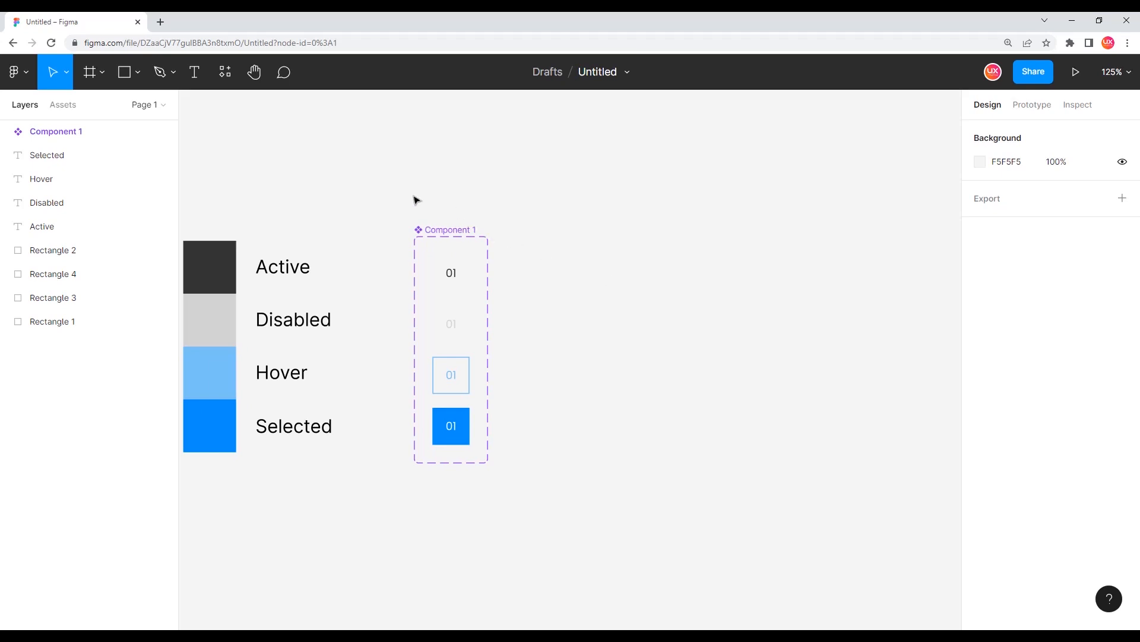
{"action": "left_click", "coordinate": [63, 105]}
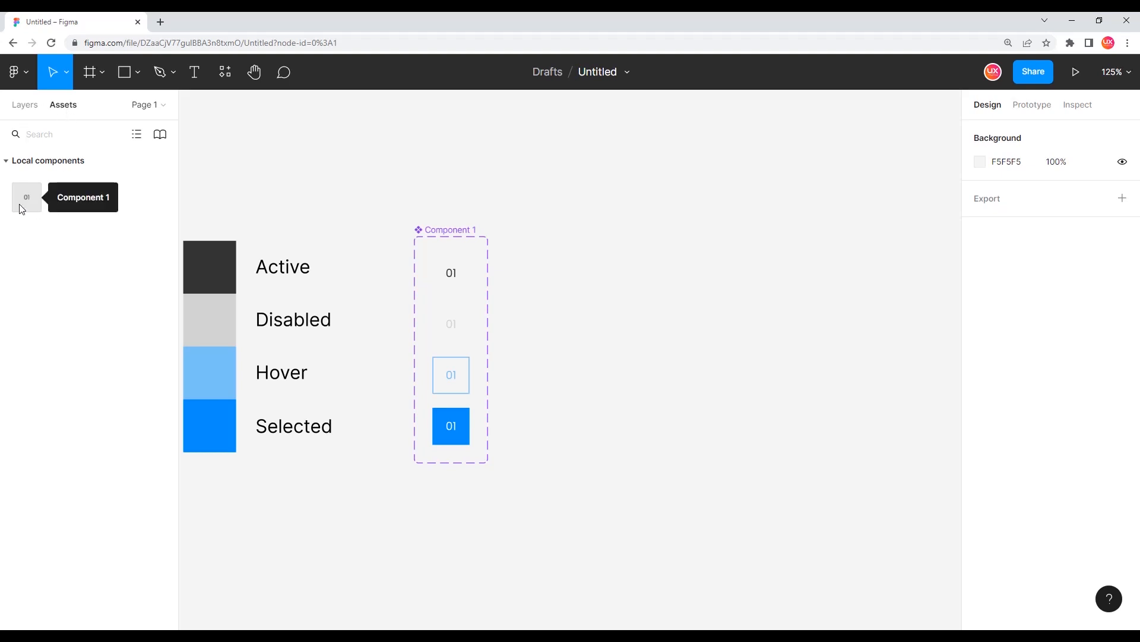
{"action": "left_click_drag", "start_coordinate": [30, 200], "coordinate": [701, 269]}
{"action": "left_click_drag", "start_coordinate": [673, 311], "coordinate": [517, 320]}
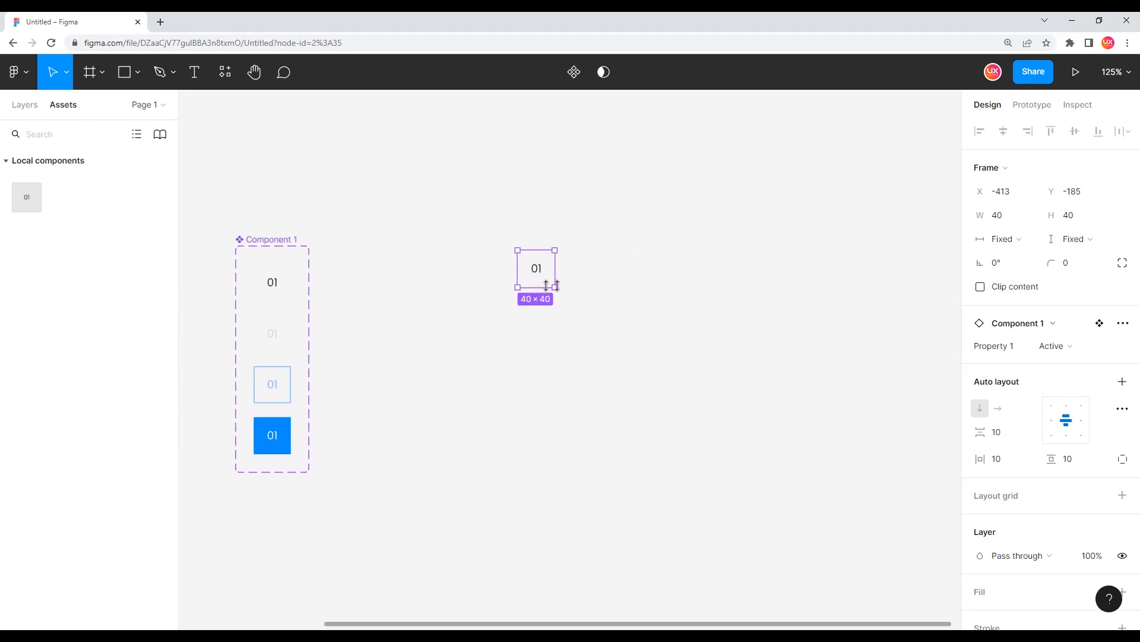
Duplicate the 01 instance directly to its right, edge to edge with the original
{"action": "left_click_drag", "start_coordinate": [548, 257], "coordinate": [428, 269]}
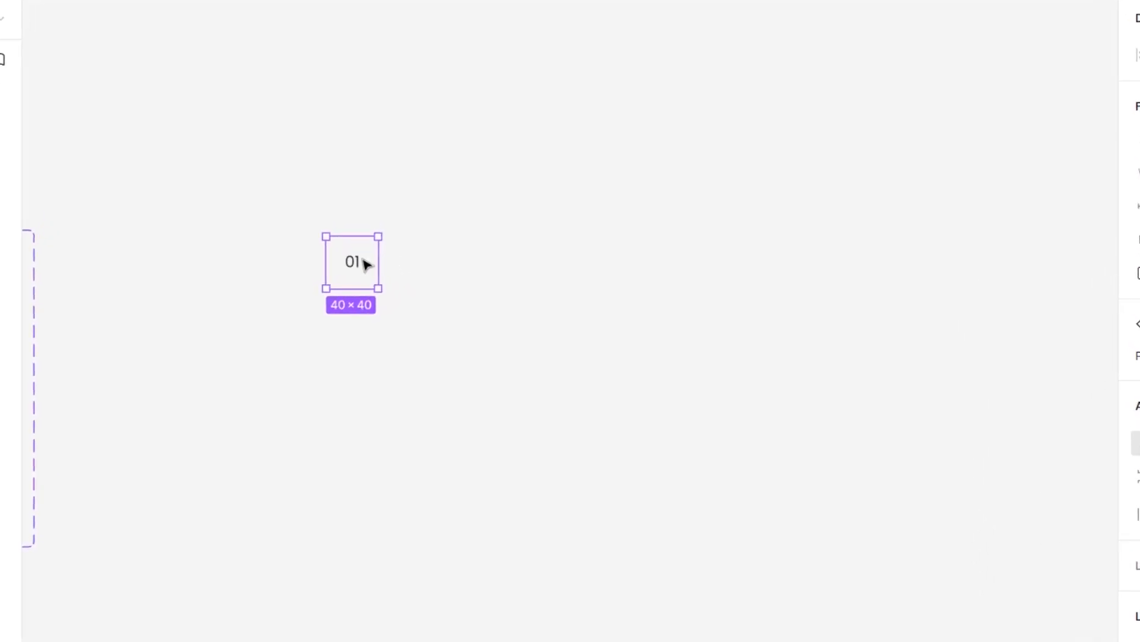
{"action": "left_click_drag", "start_coordinate": [358, 271], "coordinate": [415, 274]}
{"action": "scroll", "coordinate": [352, 268], "scroll_direction": "up", "scroll_amount": 3}
{"action": "scroll", "coordinate": [491, 375], "scroll_direction": "down", "scroll_amount": 2}
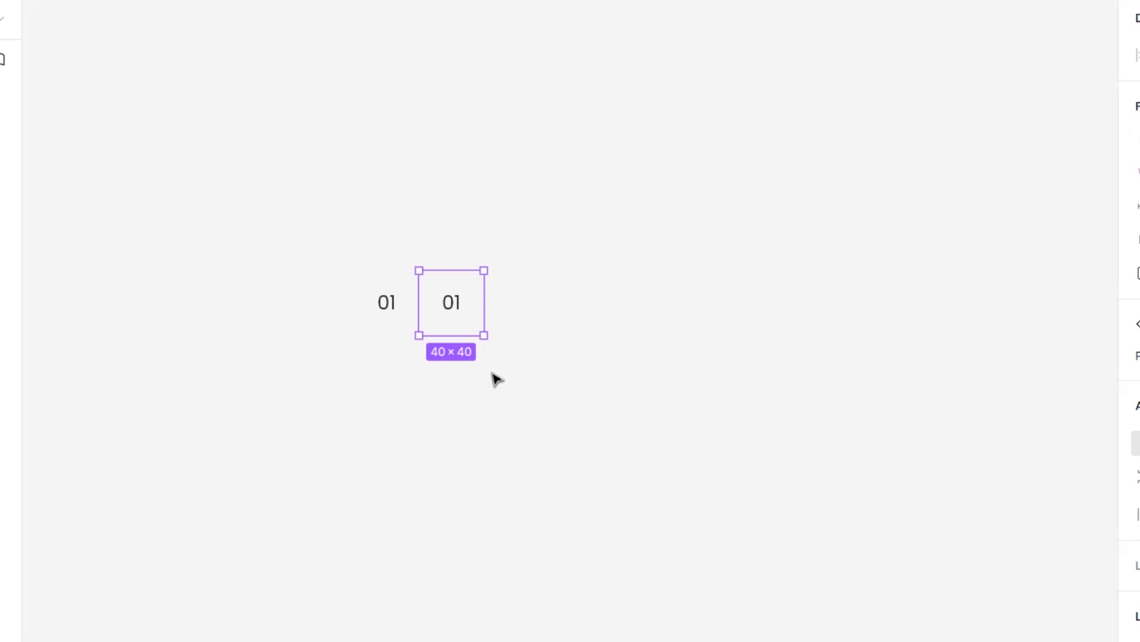
Repeat the duplication of the 01 instance to complete a horizontal row of seven edge-to-edge date cells
{"action": "scroll", "coordinate": [451, 364], "scroll_direction": "down", "scroll_amount": 3}
{"action": "key", "text": "ctrl+d"}
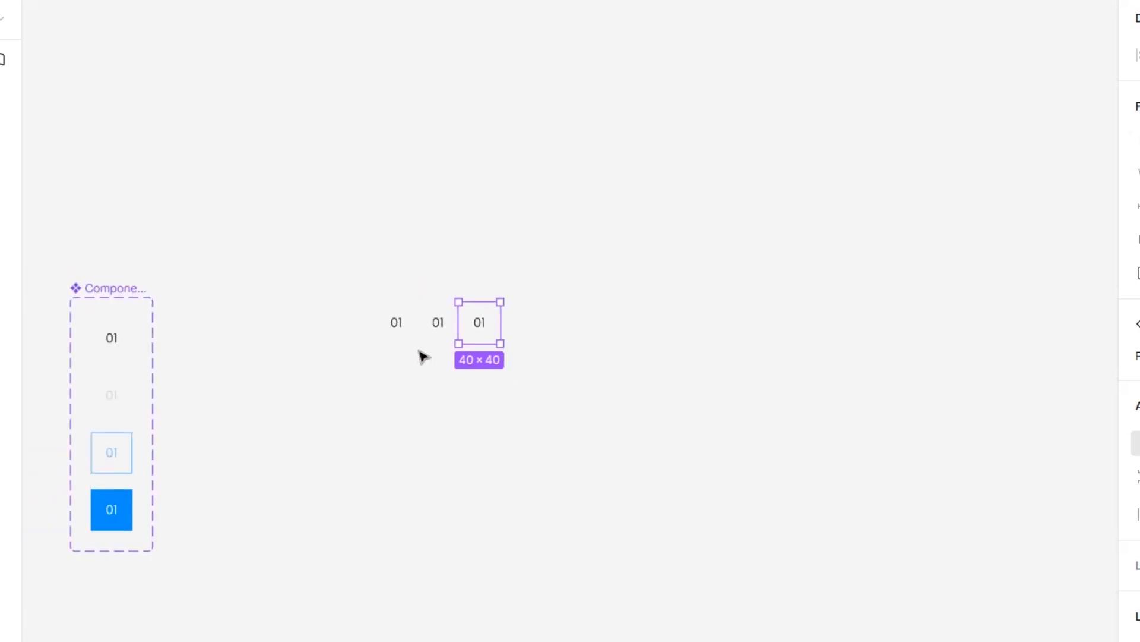
{"action": "scroll", "coordinate": [470, 336], "scroll_direction": "up", "scroll_amount": 2}
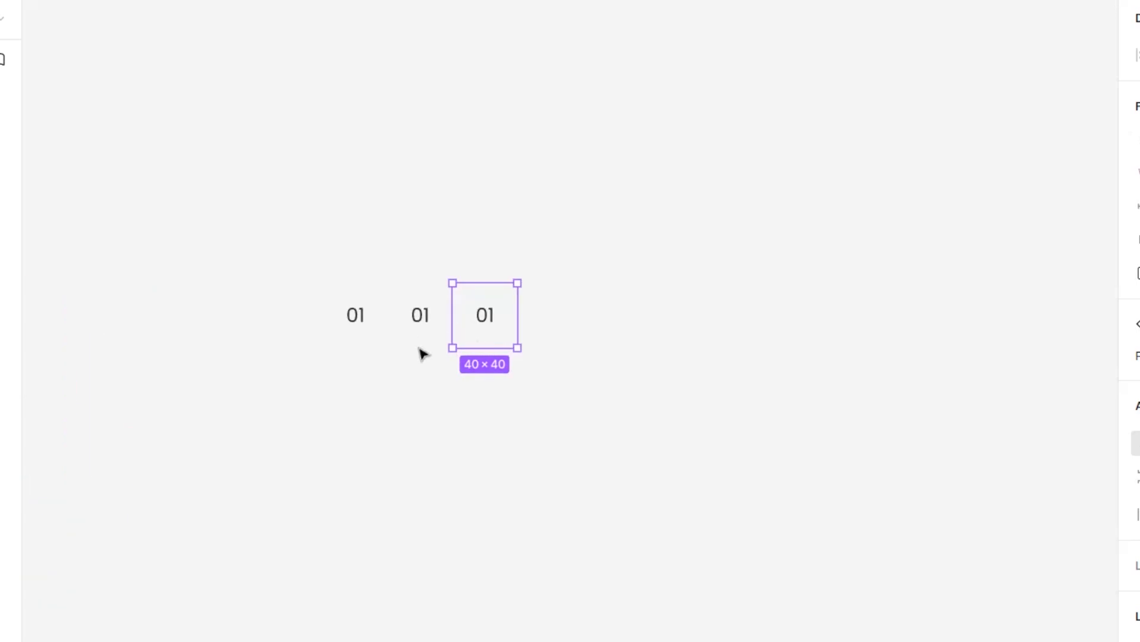
{"action": "key", "text": "ctrl+d"}
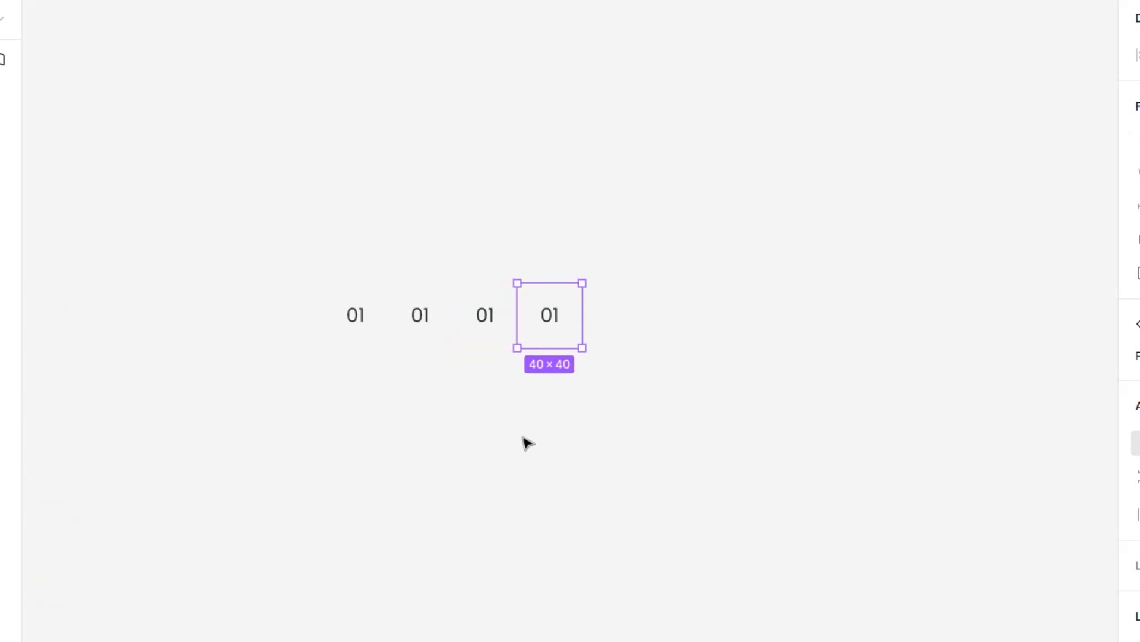
{"action": "key", "text": "ctrl+d"}
{"action": "key", "text": "ctrl+d"}
{"action": "key", "text": "ctrl+d"}
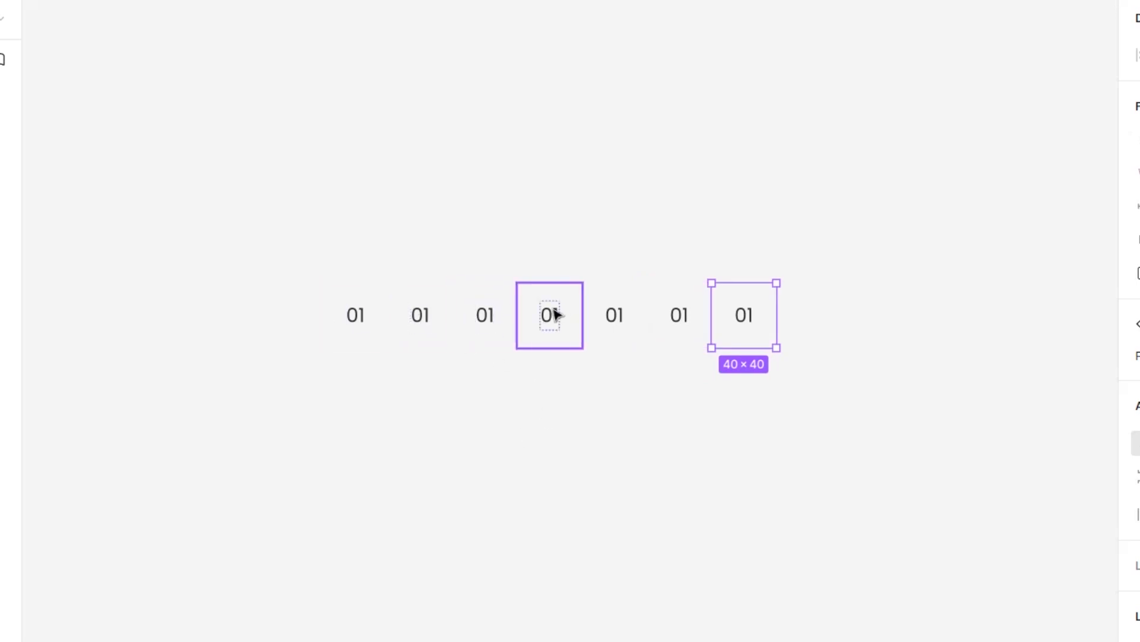
Duplicate the whole seven-cell row directly below itself and repeat until the grid has six rows
{"action": "left_click_drag", "start_coordinate": [265, 229], "coordinate": [790, 391]}
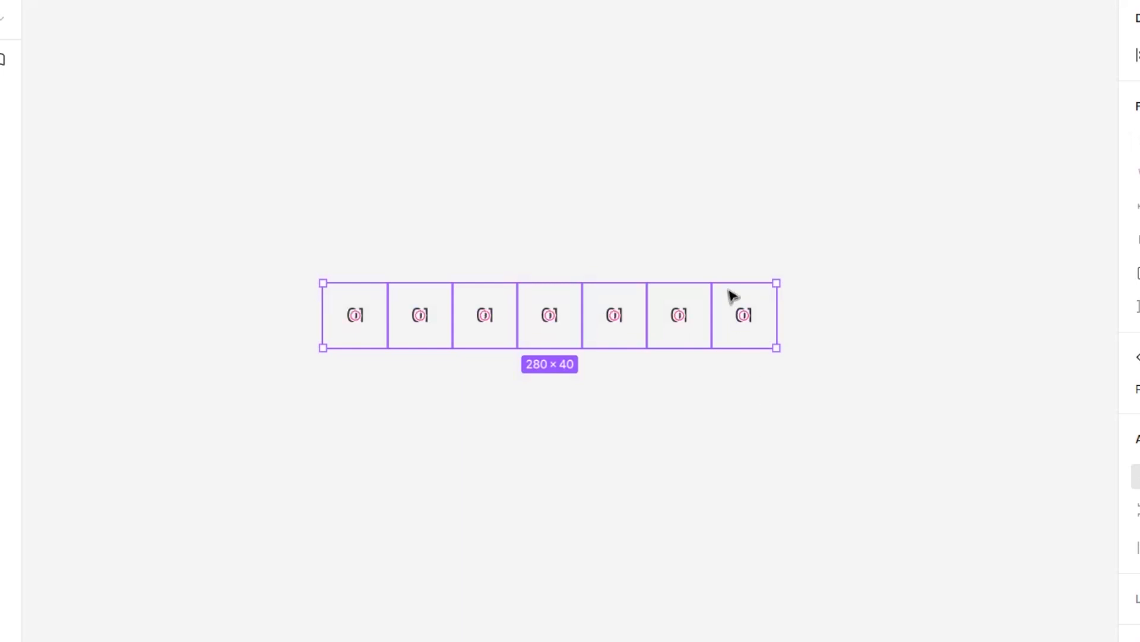
{"action": "left_click_drag", "start_coordinate": [730, 303], "coordinate": [737, 363]}
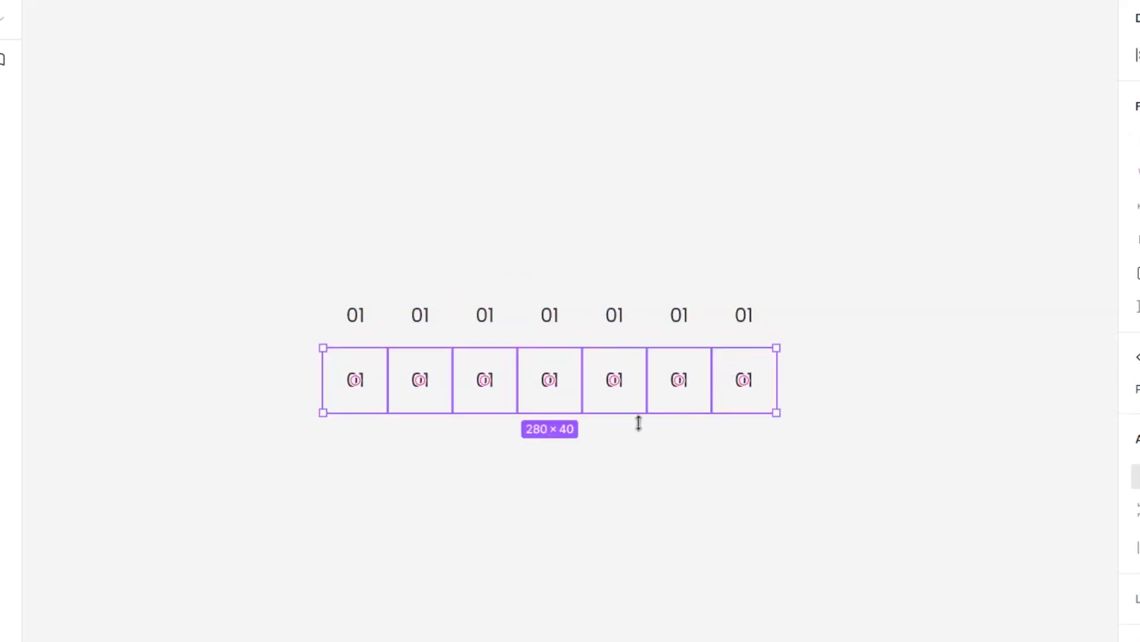
{"action": "scroll", "coordinate": [634, 433], "scroll_direction": "up", "scroll_amount": 2}
{"action": "scroll", "coordinate": [494, 381], "scroll_direction": "down", "scroll_amount": 3}
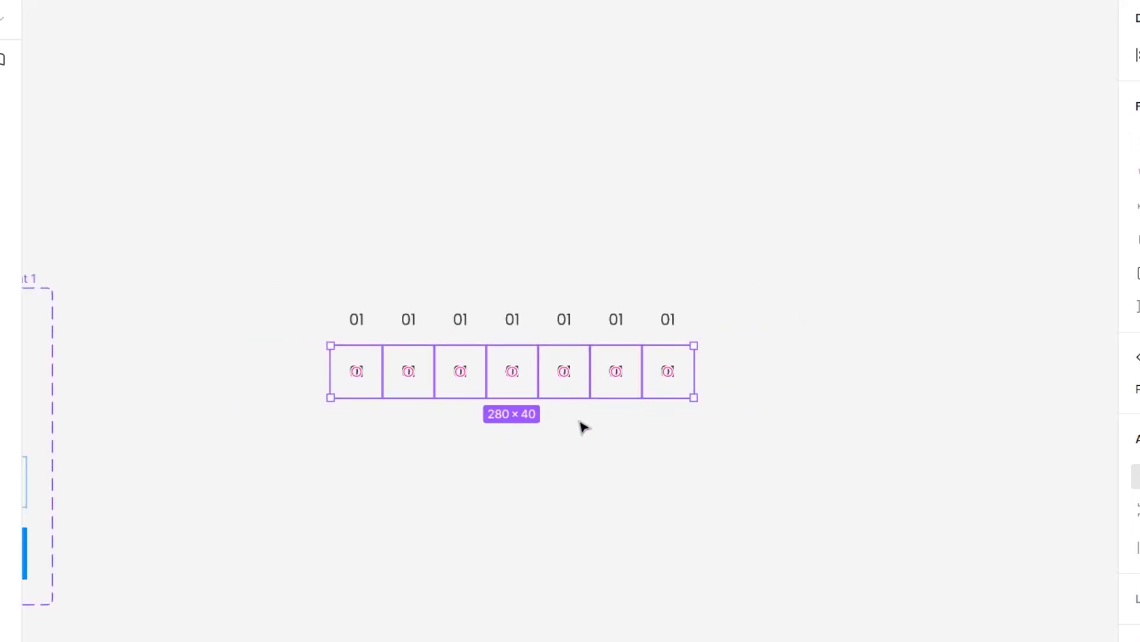
{"action": "key", "text": "ctrl+d"}
{"action": "key", "text": "ctrl+d"}
{"action": "key", "text": "ctrl+d"}
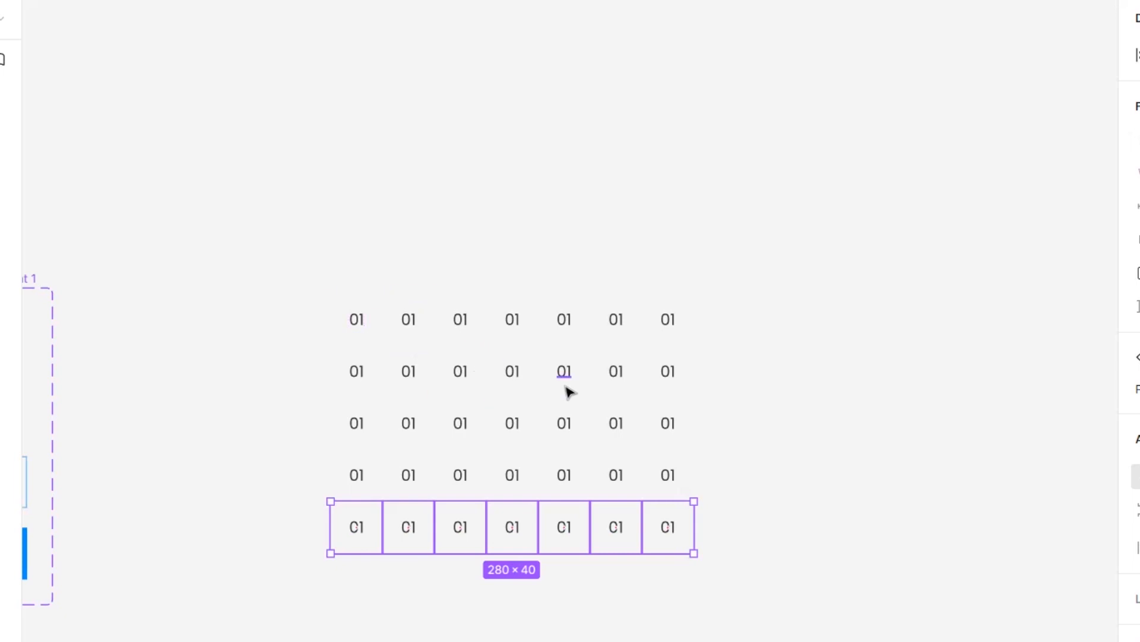
{"action": "key", "text": "ctrl+d"}
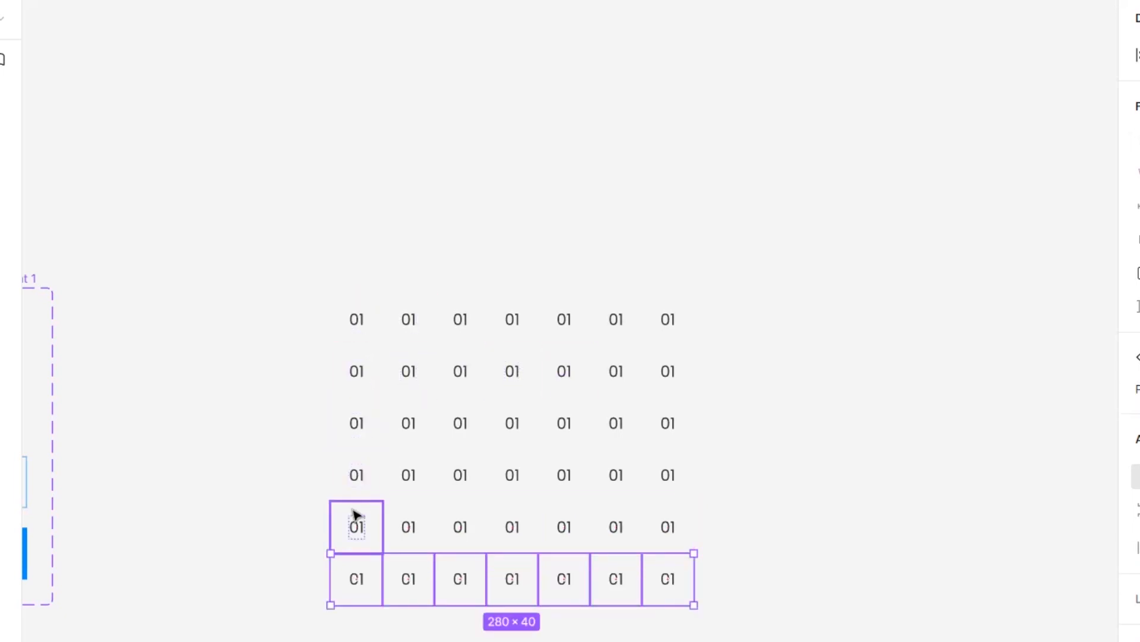
{"action": "left_click", "coordinate": [803, 361]}
{"action": "left_click_drag", "start_coordinate": [715, 322], "coordinate": [732, 217]}
{"action": "left_click_drag", "start_coordinate": [313, 130], "coordinate": [752, 541]}
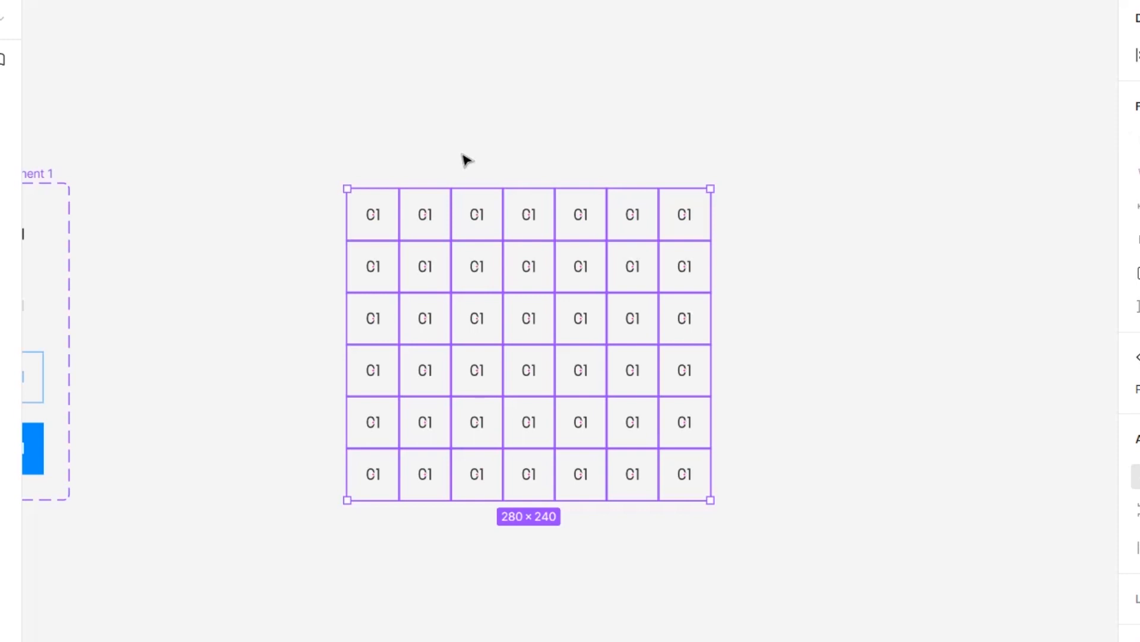
{"action": "left_click", "coordinate": [444, 137]}
{"action": "left_click_drag", "start_coordinate": [383, 132], "coordinate": [428, 136]}
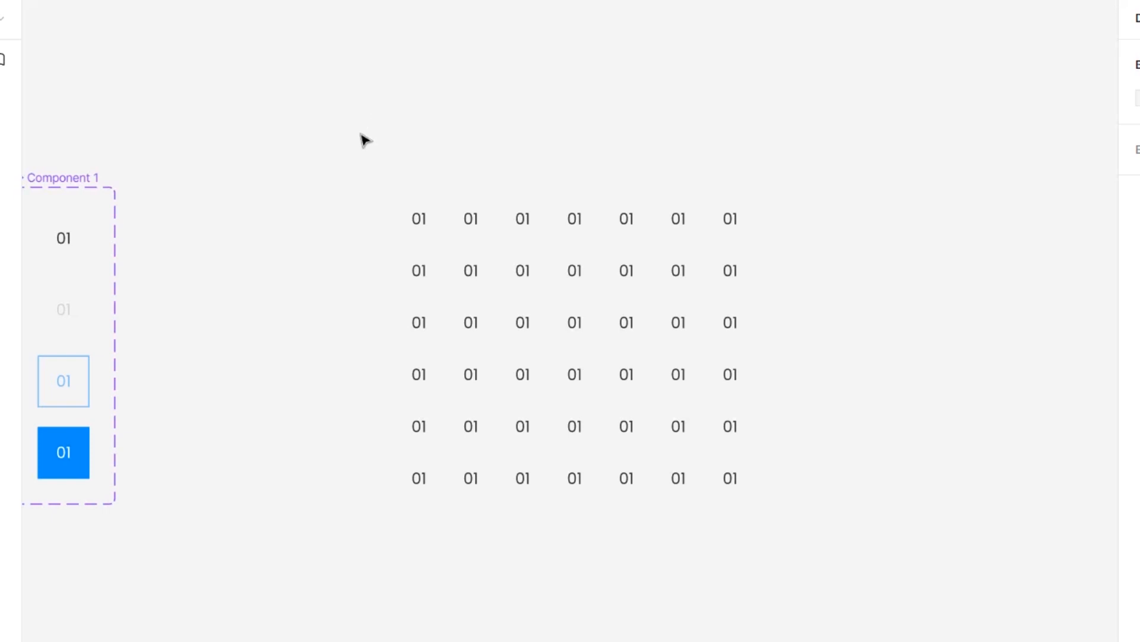
{"action": "left_click_drag", "start_coordinate": [326, 198], "coordinate": [365, 229]}
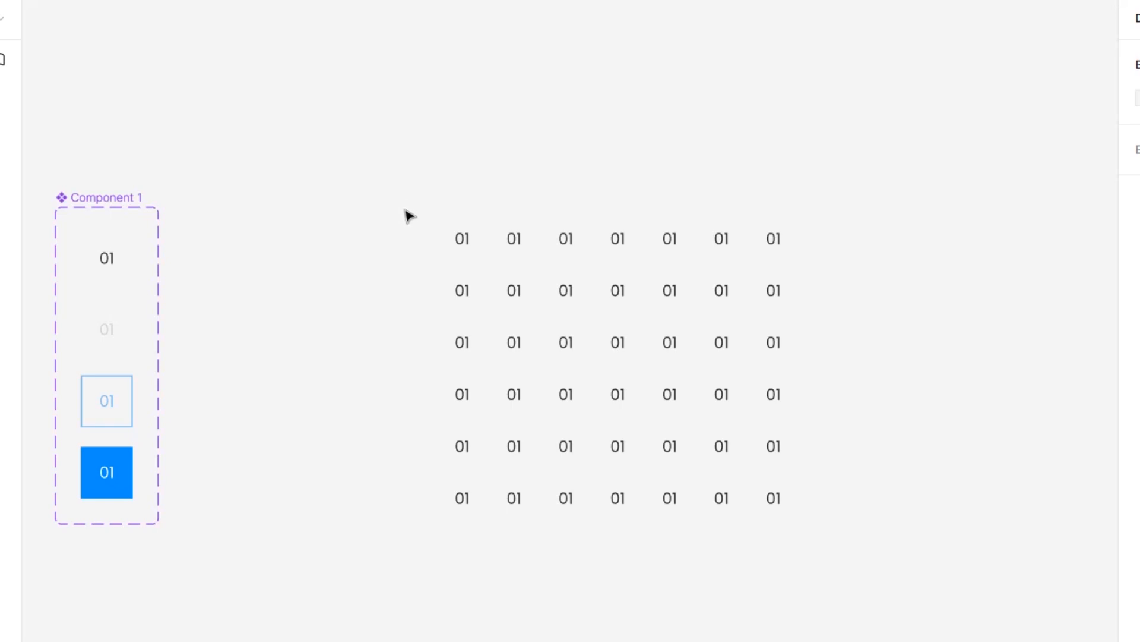
Switch all seven instances in the grid's first row to the Disabled variant of Property 1
{"action": "left_click_drag", "start_coordinate": [409, 205], "coordinate": [814, 257]}
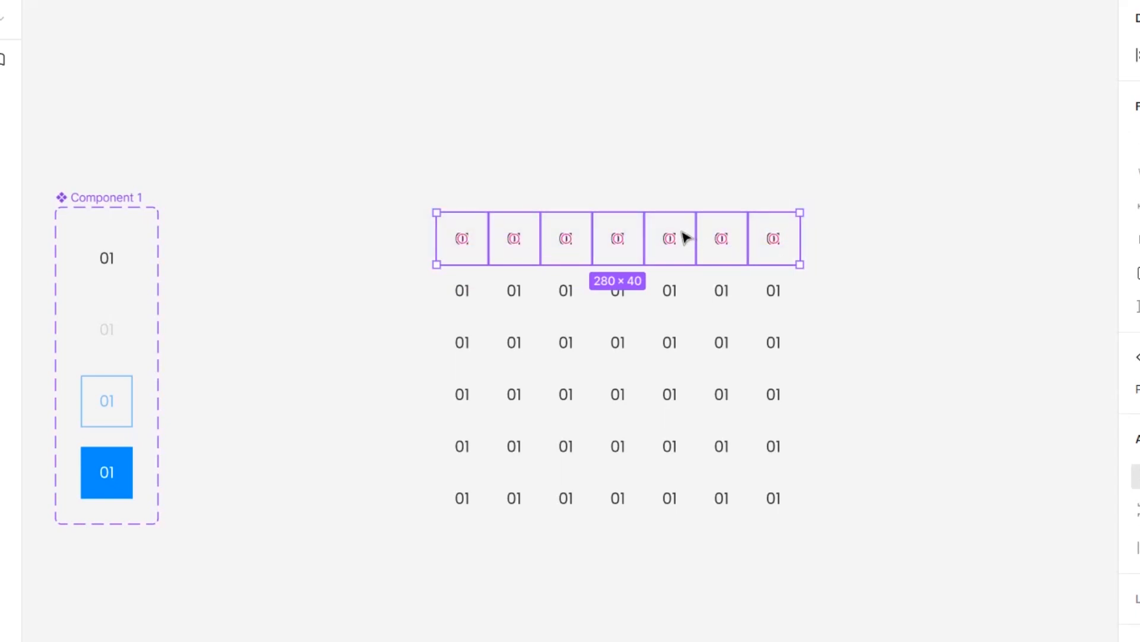
{"action": "left_click", "coordinate": [324, 295]}
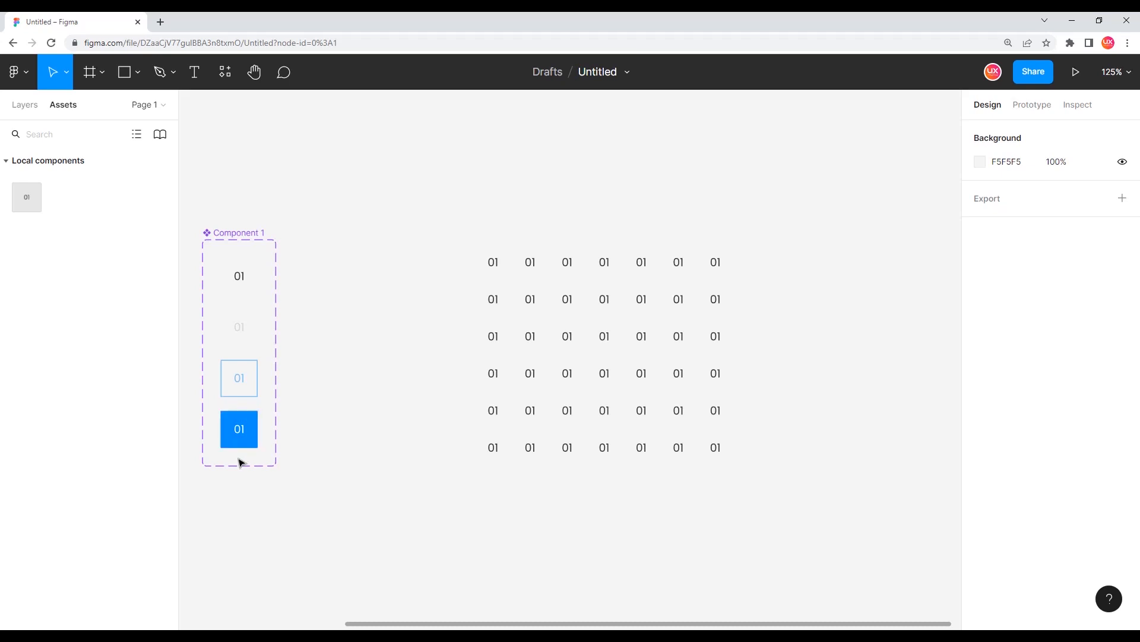
{"action": "left_click_drag", "start_coordinate": [436, 237], "coordinate": [732, 263]}
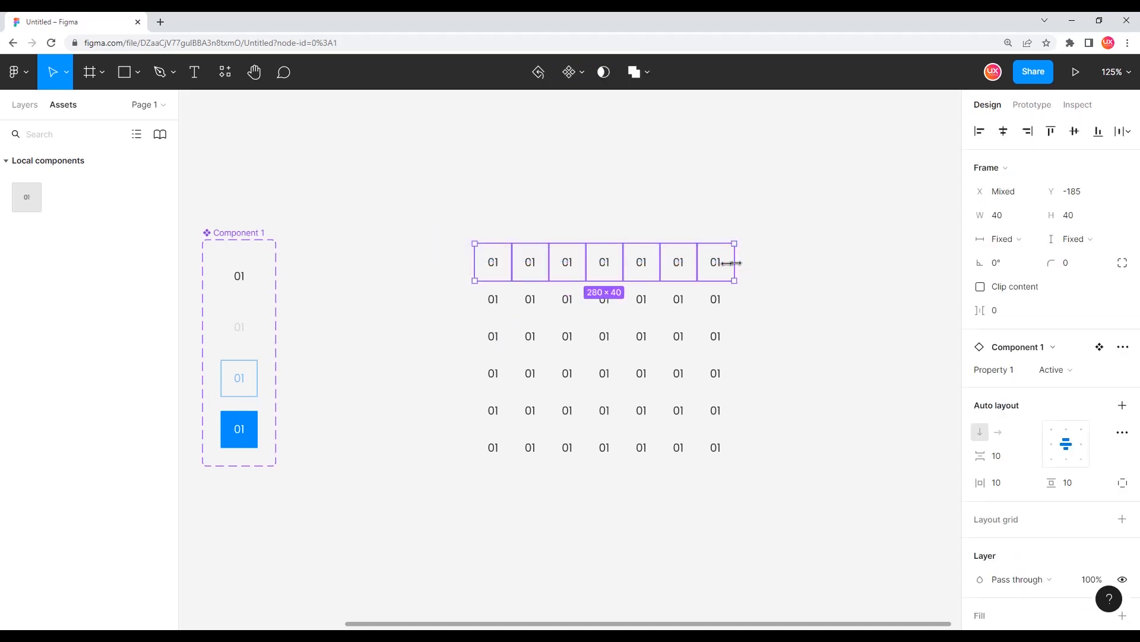
{"action": "left_click", "coordinate": [488, 212]}
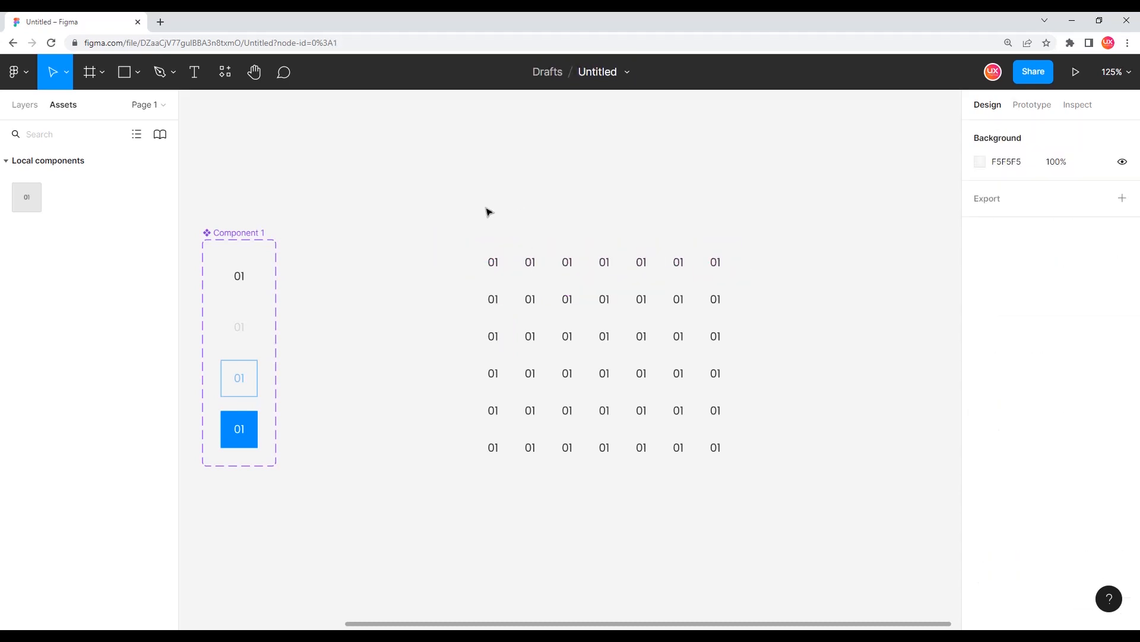
{"action": "left_click_drag", "start_coordinate": [451, 219], "coordinate": [732, 267]}
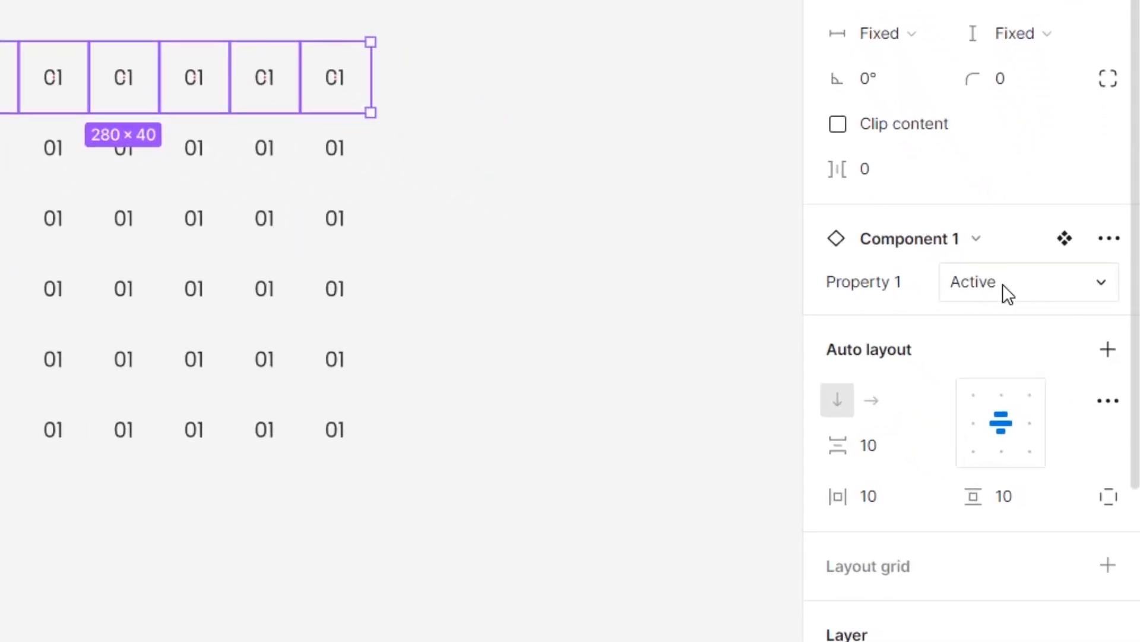
{"action": "left_click", "coordinate": [1003, 284]}
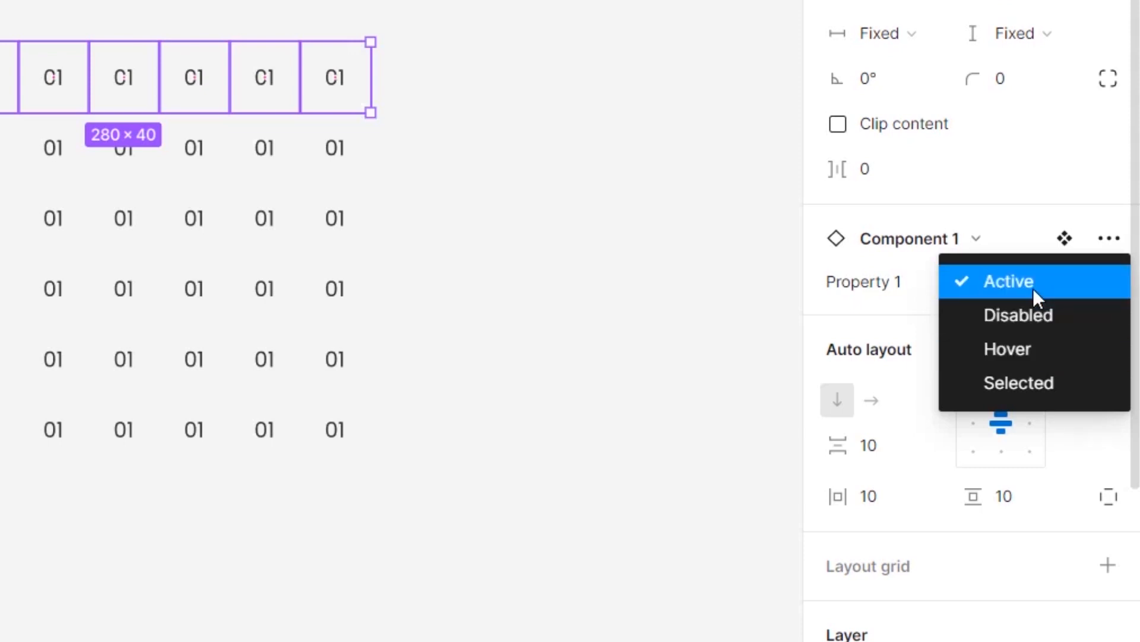
{"action": "left_click", "coordinate": [1050, 324]}
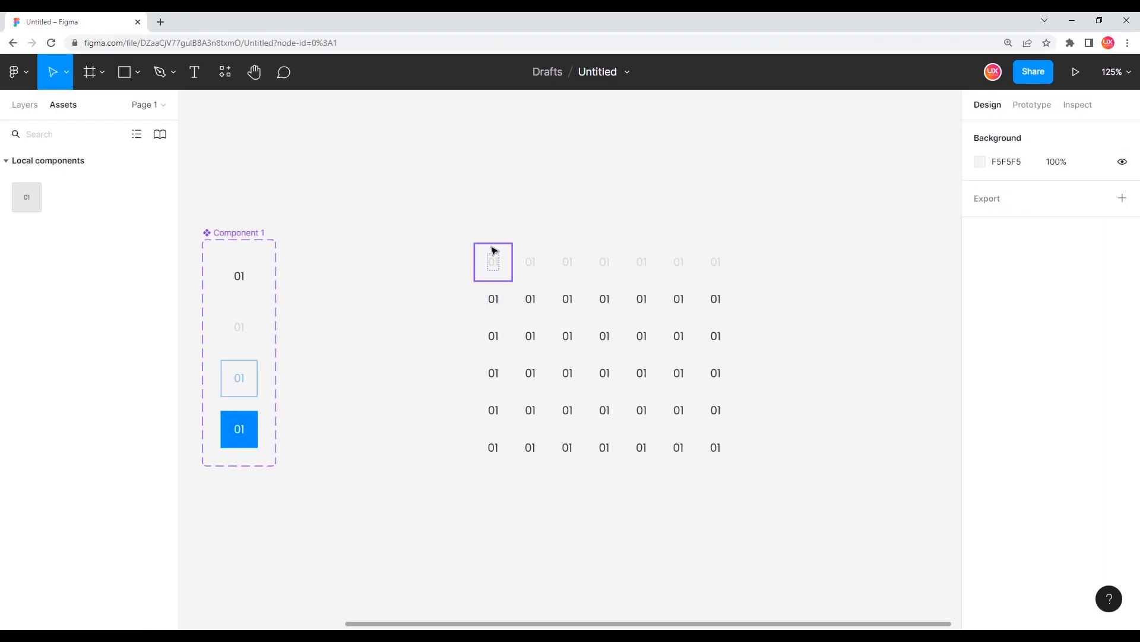
{"action": "left_click", "coordinate": [494, 251]}
{"action": "left_click", "coordinate": [541, 226]}
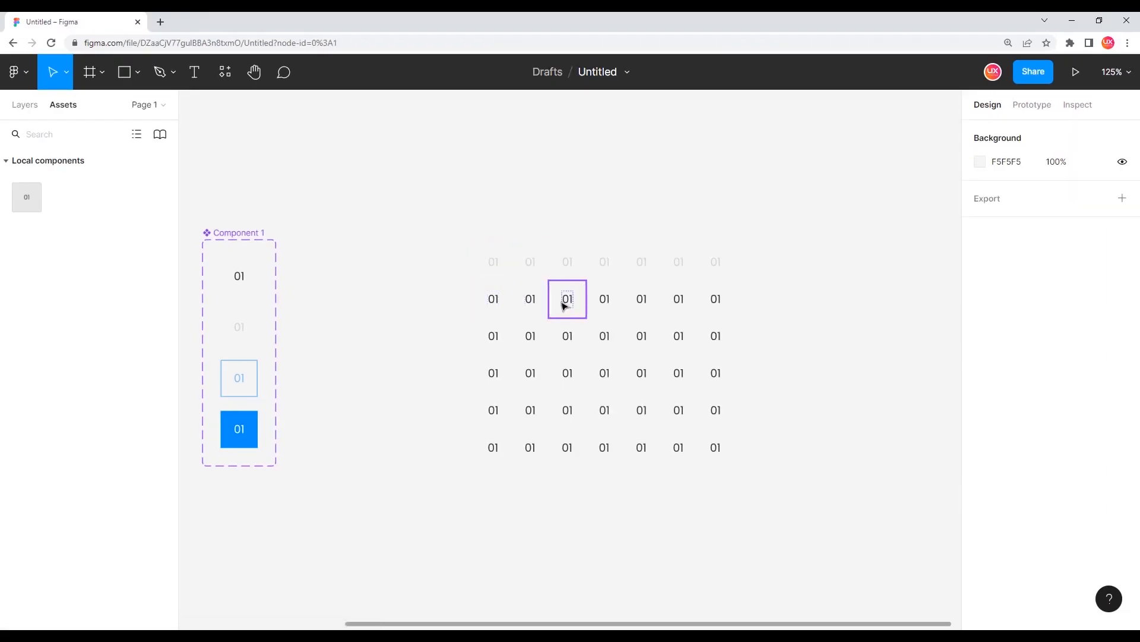
Switch the first three instances in the grid's second row to the Disabled variant
{"action": "left_click", "coordinate": [607, 301]}
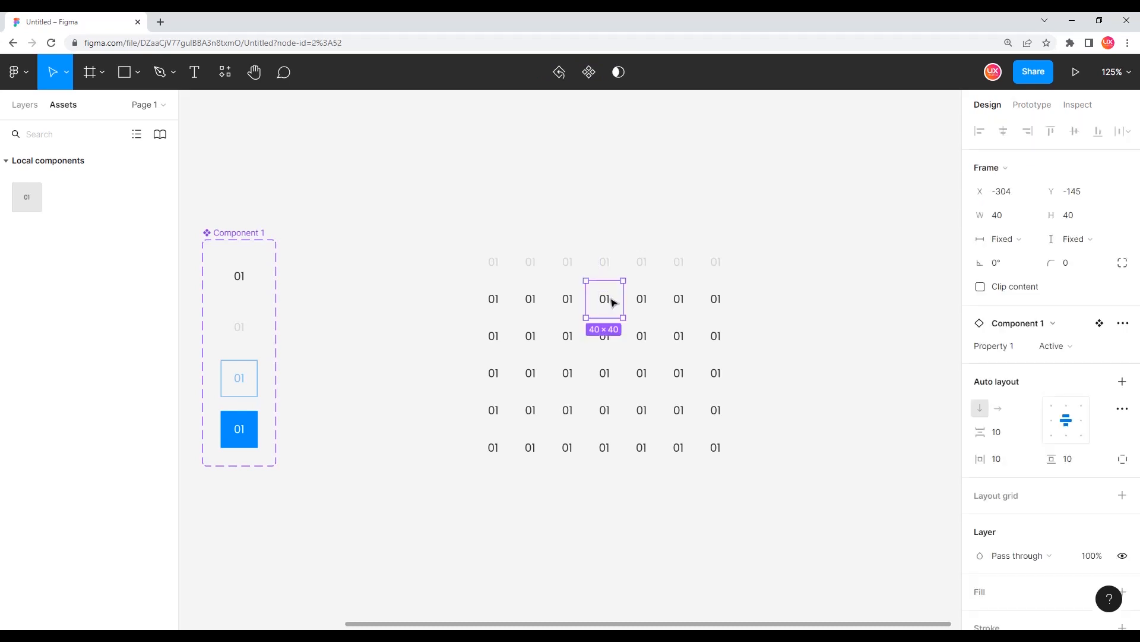
{"action": "left_click", "coordinate": [493, 298]}
{"action": "left_click", "coordinate": [530, 298], "text": "shift"}
{"action": "left_click", "coordinate": [567, 299], "text": "shift"}
{"action": "left_click", "coordinate": [1061, 370]}
{"action": "left_click", "coordinate": [1071, 387]}
{"action": "left_click", "coordinate": [787, 240]}
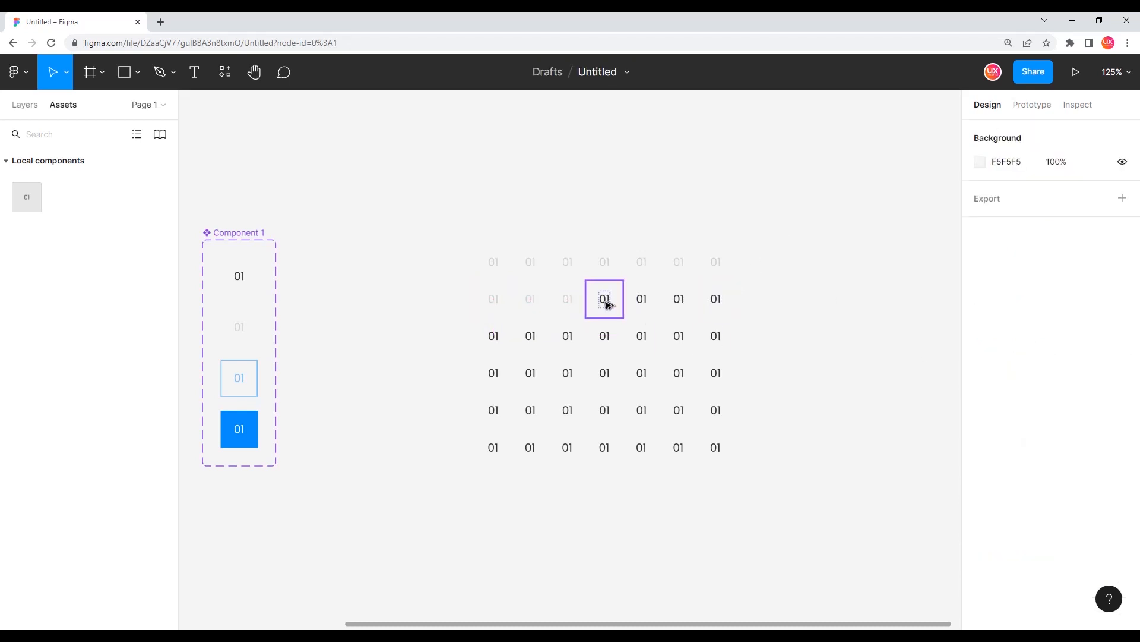
Replace the text of the first three cells in the header row with Mon, Tue and Wed
{"action": "scroll", "coordinate": [627, 313], "scroll_direction": "up", "scroll_amount": 5}
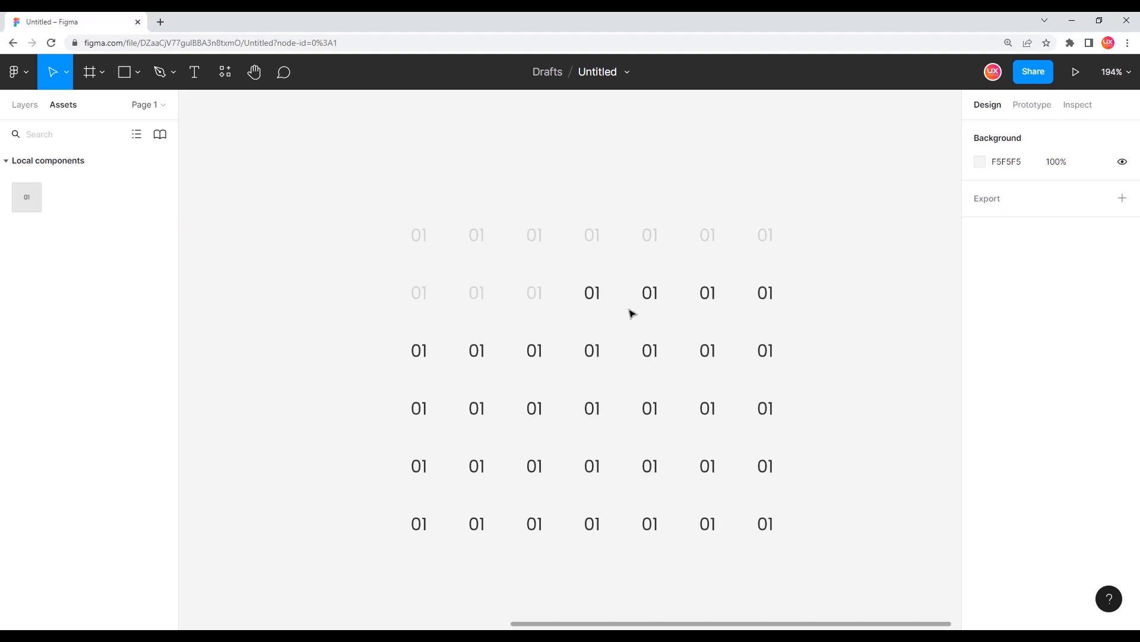
{"action": "double_click", "coordinate": [420, 239]}
{"action": "double_click", "coordinate": [420, 237]}
{"action": "type", "text": "Mon"}
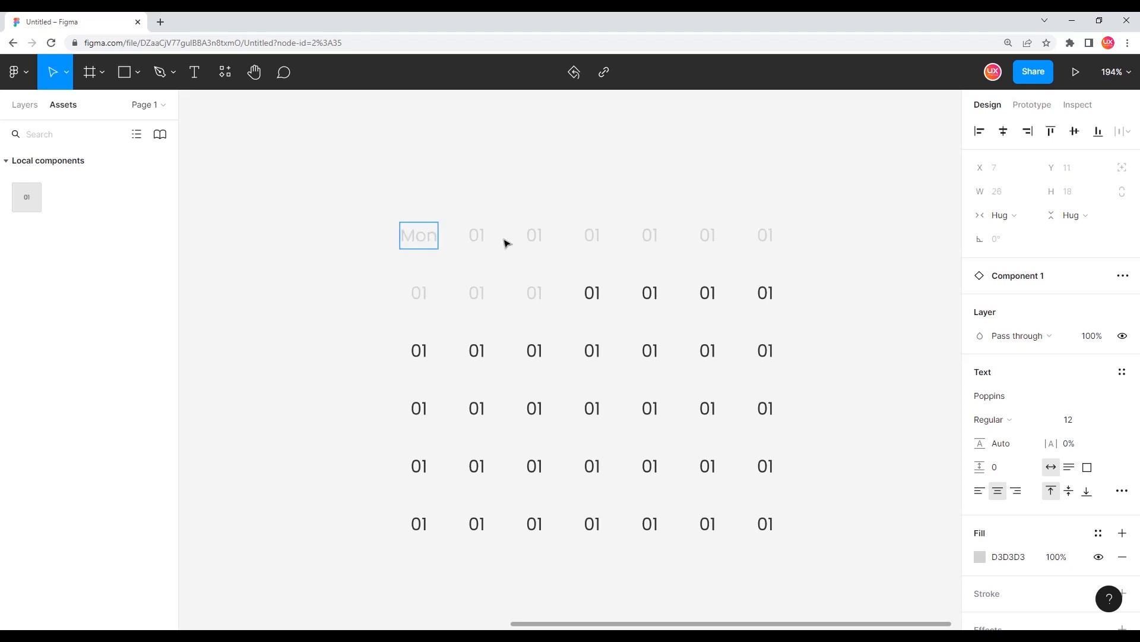
{"action": "double_click", "coordinate": [482, 237]}
{"action": "double_click", "coordinate": [482, 236]}
{"action": "type", "text": "Tue"}
{"action": "key", "text": "Escape"}
{"action": "left_click", "coordinate": [538, 242]}
{"action": "double_click", "coordinate": [541, 236]}
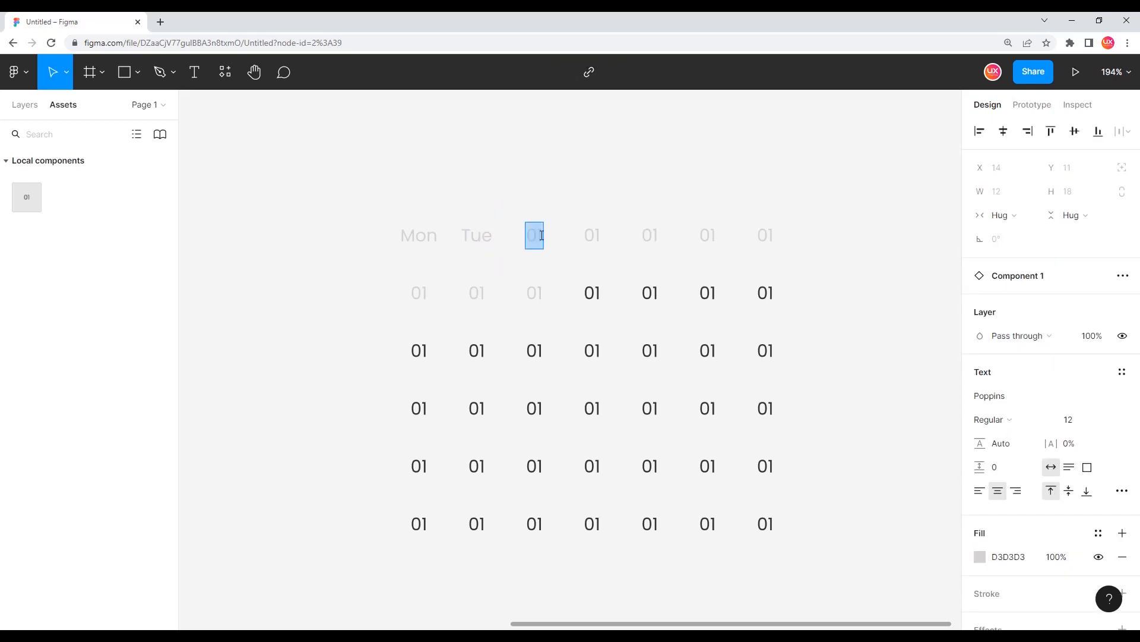
{"action": "type", "text": "Wed"}
Replace the text of the remaining four header cells with Thu, Fri, Sat and Sun
{"action": "left_click", "coordinate": [593, 237]}
{"action": "double_click", "coordinate": [593, 235]}
{"action": "type", "text": "Thu"}
{"action": "left_click", "coordinate": [656, 240]}
{"action": "double_click", "coordinate": [652, 236]}
{"action": "type", "text": "Fri"}
{"action": "left_click", "coordinate": [707, 236]}
{"action": "double_click", "coordinate": [707, 236]}
{"action": "type", "text": "Sat"}
{"action": "left_click", "coordinate": [765, 238]}
{"action": "double_click", "coordinate": [764, 236]}
{"action": "type", "text": "Sun"}
{"action": "left_click", "coordinate": [818, 187]}
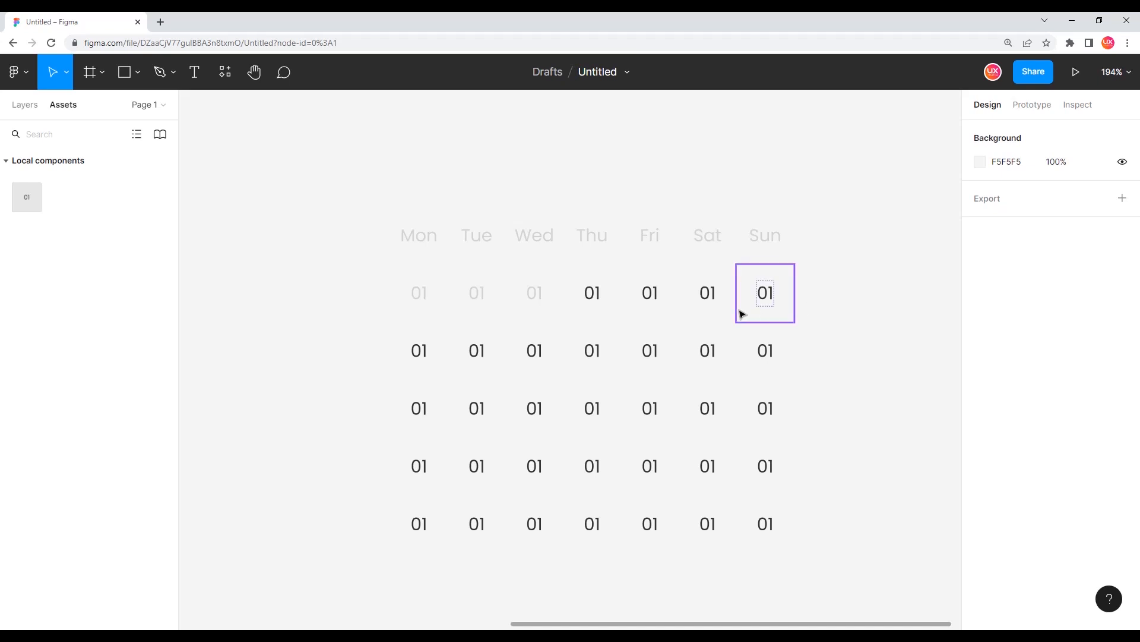
Relabel the three disabled cells under Mon, Tue and Wed as 29, 30 and 31
{"action": "left_click_drag", "start_coordinate": [781, 295], "coordinate": [721, 246]}
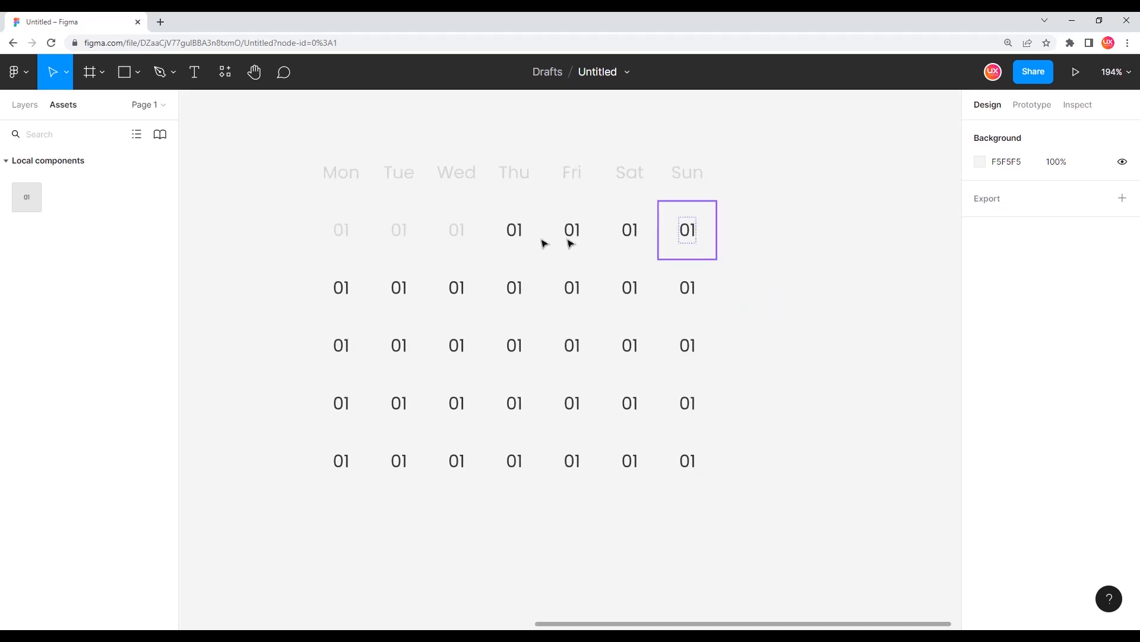
{"action": "double_click", "coordinate": [457, 232]}
{"action": "double_click", "coordinate": [456, 232]}
{"action": "type", "text": "31"}
{"action": "double_click", "coordinate": [399, 230]}
{"action": "type", "text": "30"}
{"action": "double_click", "coordinate": [352, 229]}
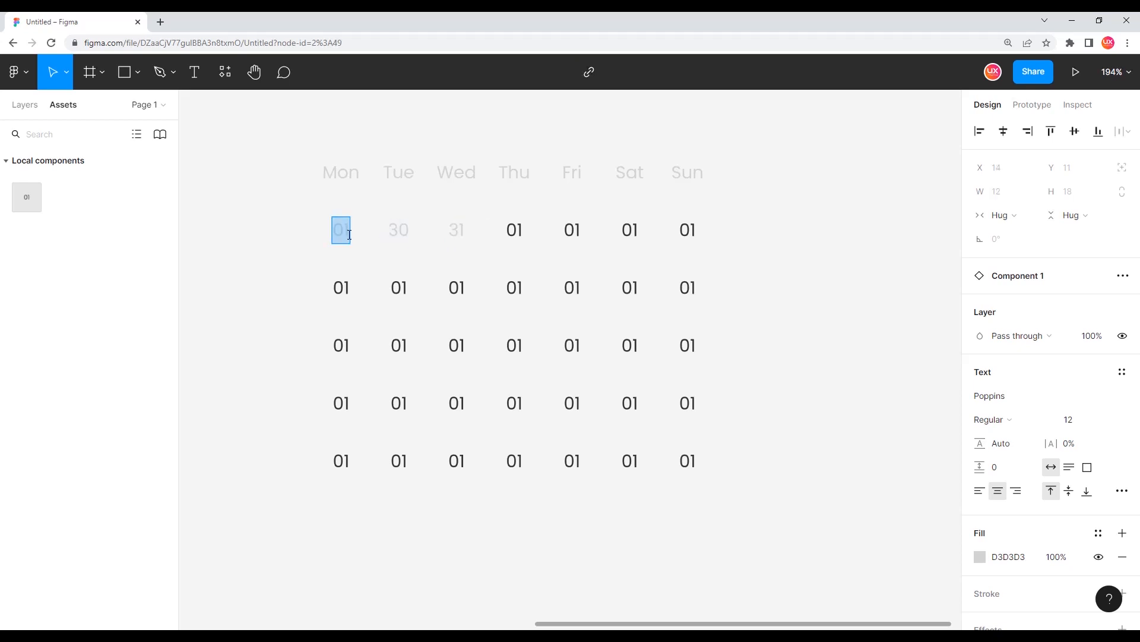
{"action": "type", "text": "29"}
{"action": "key", "text": "Escape"}
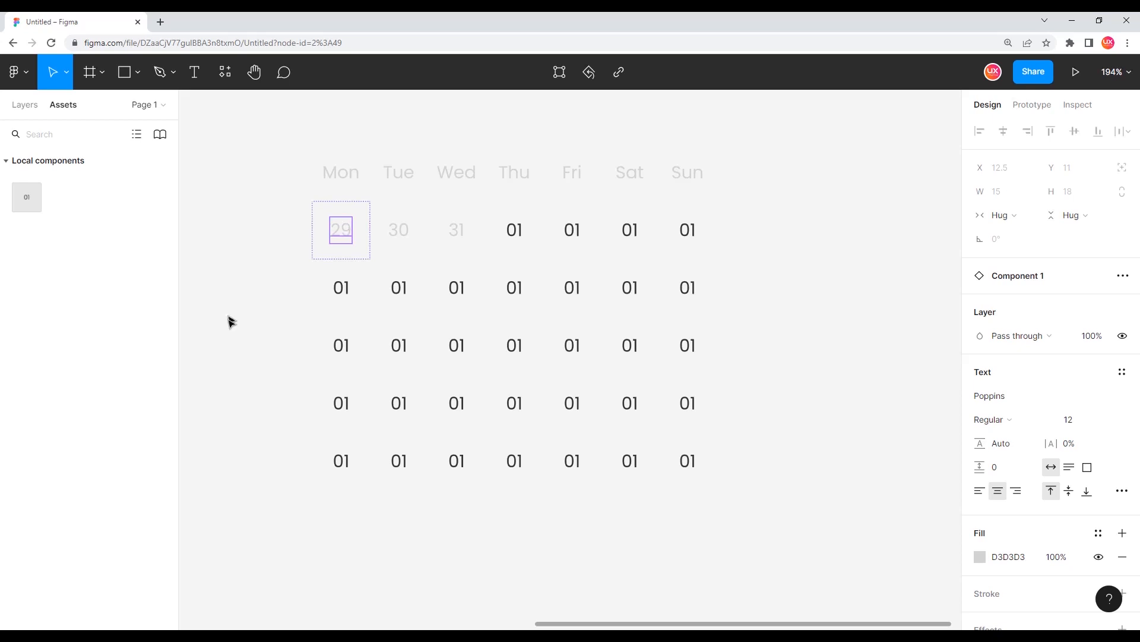
{"action": "key", "text": "Escape"}
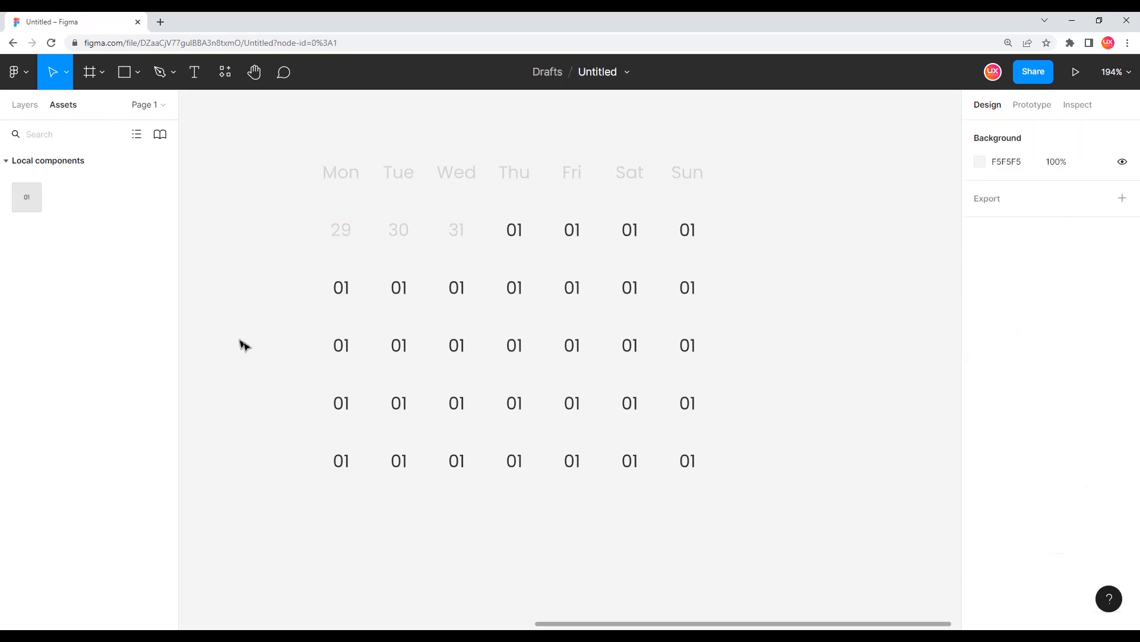
Number the Fri, Sat and Sun cells of the first date row 02, 03 and 04
{"action": "left_click", "coordinate": [518, 238]}
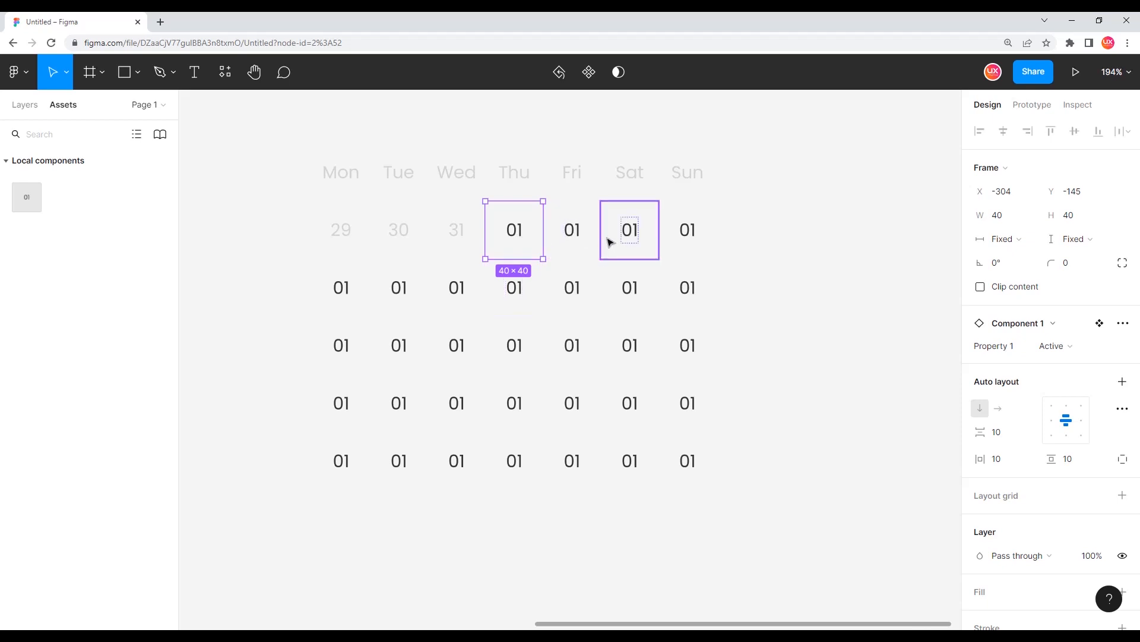
{"action": "left_click", "coordinate": [720, 254]}
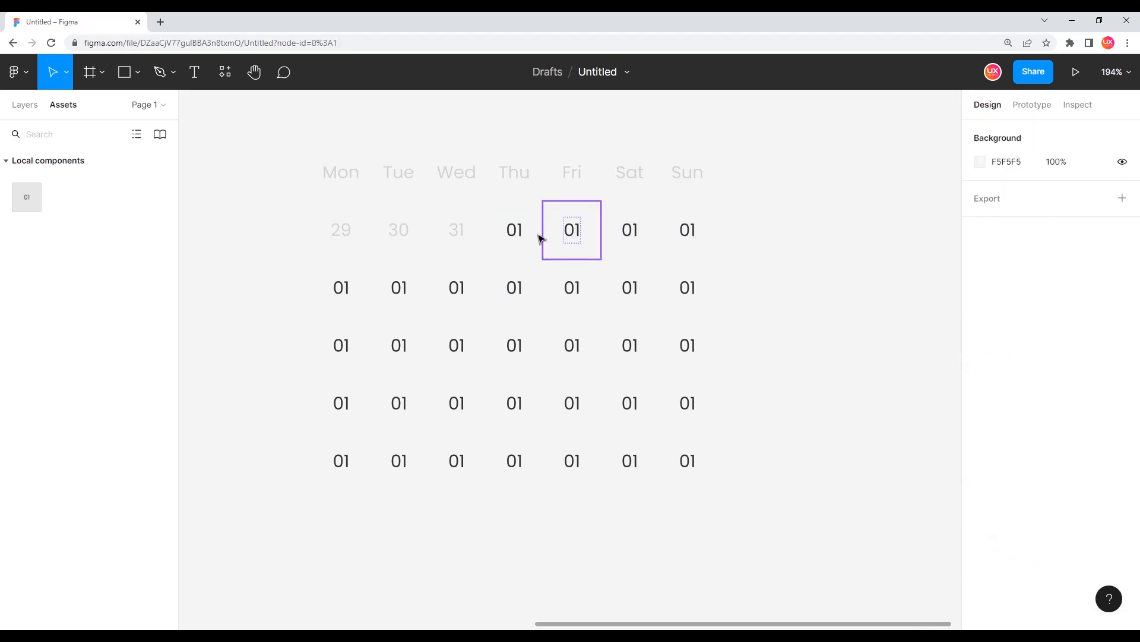
{"action": "left_click", "coordinate": [572, 236]}
{"action": "double_click", "coordinate": [572, 237]}
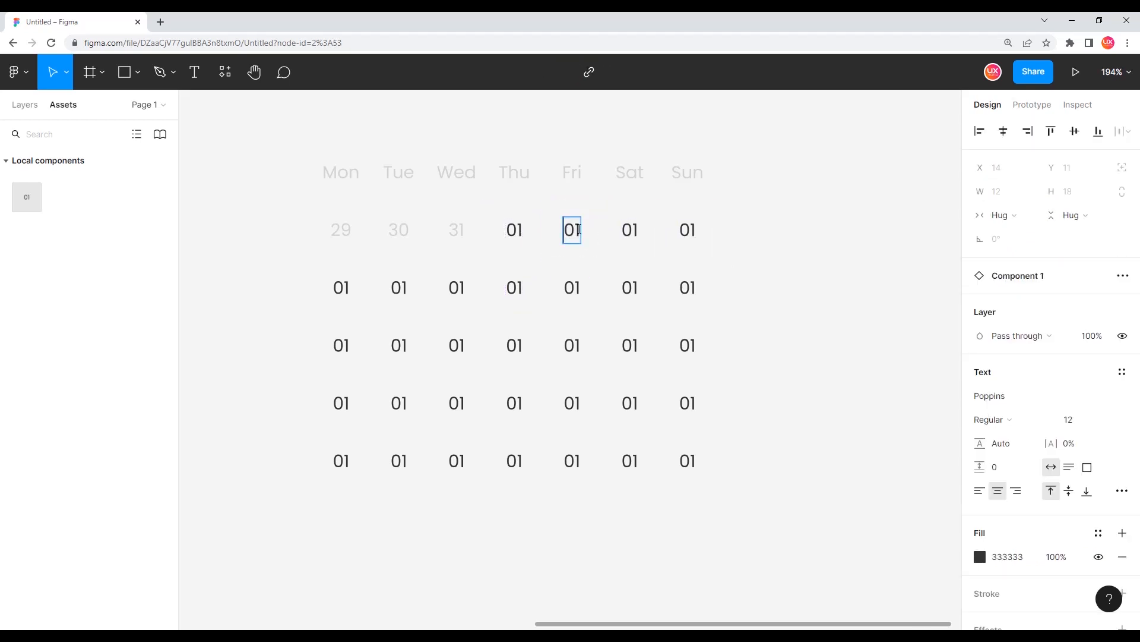
{"action": "double_click", "coordinate": [576, 231]}
{"action": "type", "text": "02"}
{"action": "double_click", "coordinate": [629, 231]}
{"action": "type", "text": "03"}
{"action": "double_click", "coordinate": [687, 231]}
{"action": "type", "text": "04"}
Number the seven cells of the second date row from 05 to 11
{"action": "double_click", "coordinate": [341, 288]}
{"action": "type", "text": "05"}
{"action": "double_click", "coordinate": [399, 288]}
{"action": "type", "text": "06"}
{"action": "double_click", "coordinate": [455, 288]}
{"action": "type", "text": "07"}
{"action": "double_click", "coordinate": [515, 288]}
{"action": "type", "text": "08"}
{"action": "double_click", "coordinate": [572, 288]}
{"action": "type", "text": "09"}
{"action": "double_click", "coordinate": [630, 289]}
{"action": "type", "text": "10"}
{"action": "double_click", "coordinate": [688, 288]}
{"action": "type", "text": "11"}
Number the seven cells of the third date row from 12 to 18
{"action": "double_click", "coordinate": [341, 346]}
{"action": "type", "text": "12"}
{"action": "double_click", "coordinate": [398, 345]}
{"action": "type", "text": "13"}
{"action": "double_click", "coordinate": [456, 346]}
{"action": "type", "text": "14"}
{"action": "type", "text": "16"}
{"action": "double_click", "coordinate": [630, 346]}
{"action": "type", "text": "17"}
{"action": "double_click", "coordinate": [688, 346]}
{"action": "type", "text": "18"}
Number the seven cells of the fourth date row from 19 to 25
{"action": "double_click", "coordinate": [341, 403]}
{"action": "type", "text": "19"}
{"action": "double_click", "coordinate": [399, 404]}
{"action": "double_click", "coordinate": [456, 403]}
{"action": "type", "text": "21"}
{"action": "double_click", "coordinate": [514, 403]}
{"action": "type", "text": "22"}
{"action": "double_click", "coordinate": [572, 404]}
{"action": "type", "text": "23"}
{"action": "double_click", "coordinate": [630, 404]}
{"action": "type", "text": "24"}
{"action": "double_click", "coordinate": [687, 404]}
{"action": "type", "text": "25"}
Number the Mon to Fri cells of the last date row from 26 to 30
{"action": "double_click", "coordinate": [341, 461]}
{"action": "type", "text": "26"}
{"action": "double_click", "coordinate": [399, 461]}
{"action": "type", "text": "27"}
{"action": "double_click", "coordinate": [456, 461]}
{"action": "type", "text": "28"}
{"action": "double_click", "coordinate": [514, 461]}
{"action": "type", "text": "29"}
{"action": "double_click", "coordinate": [572, 461]}
{"action": "type", "text": "30"}
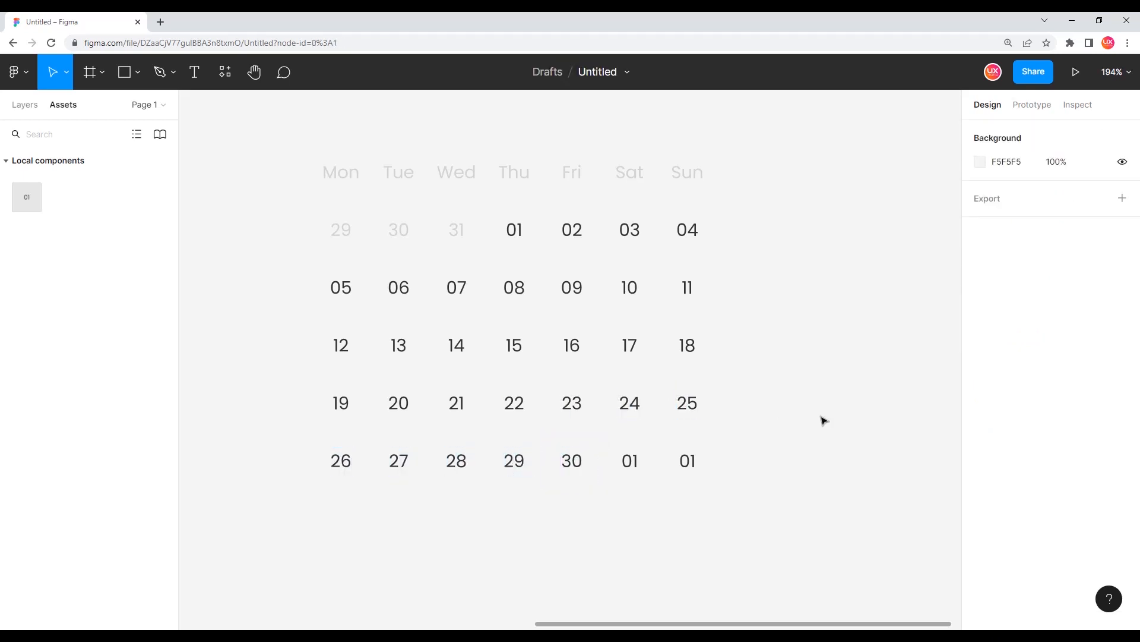
Switch the Sat and Sun cells of the last date row to the Disabled variant
{"action": "left_click", "coordinate": [633, 461]}
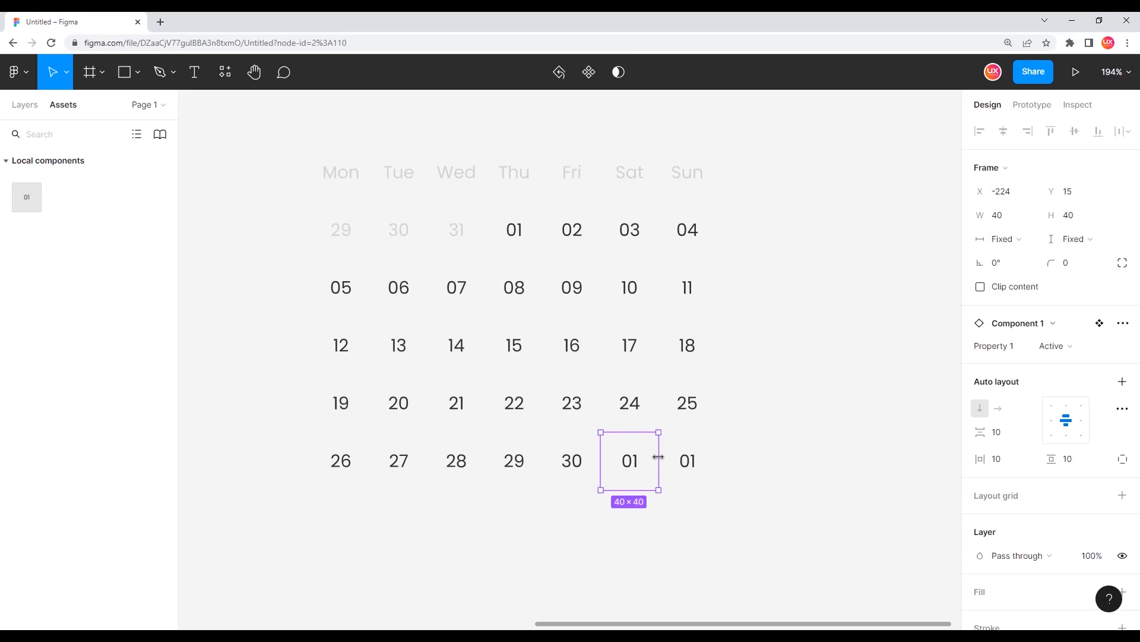
{"action": "left_click", "coordinate": [689, 464], "text": "shift"}
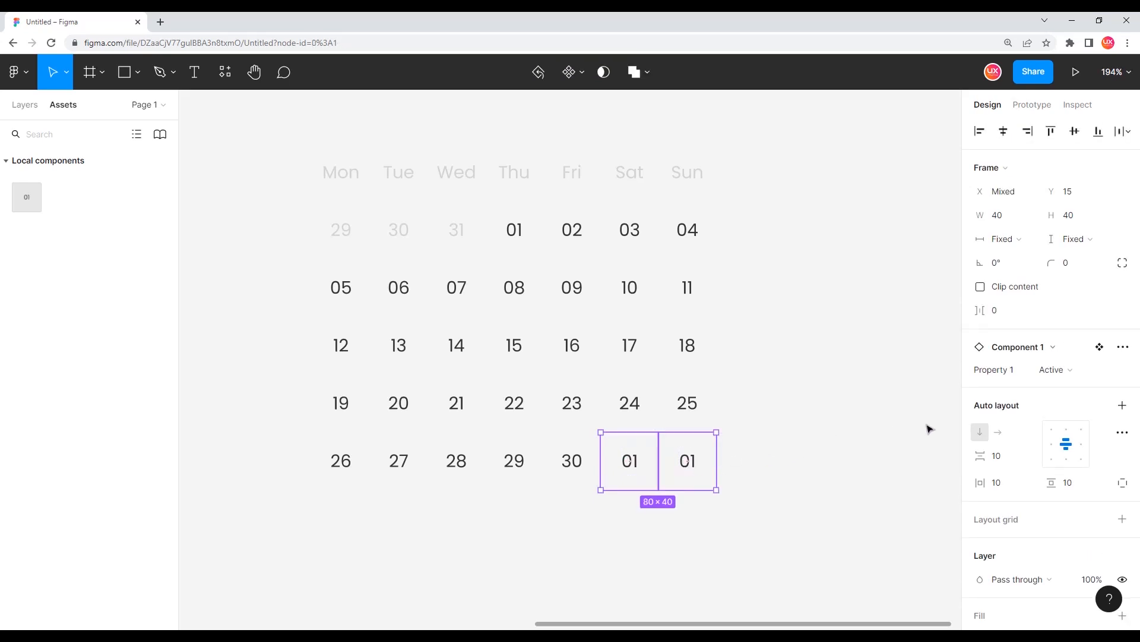
{"action": "left_click", "coordinate": [1067, 371]}
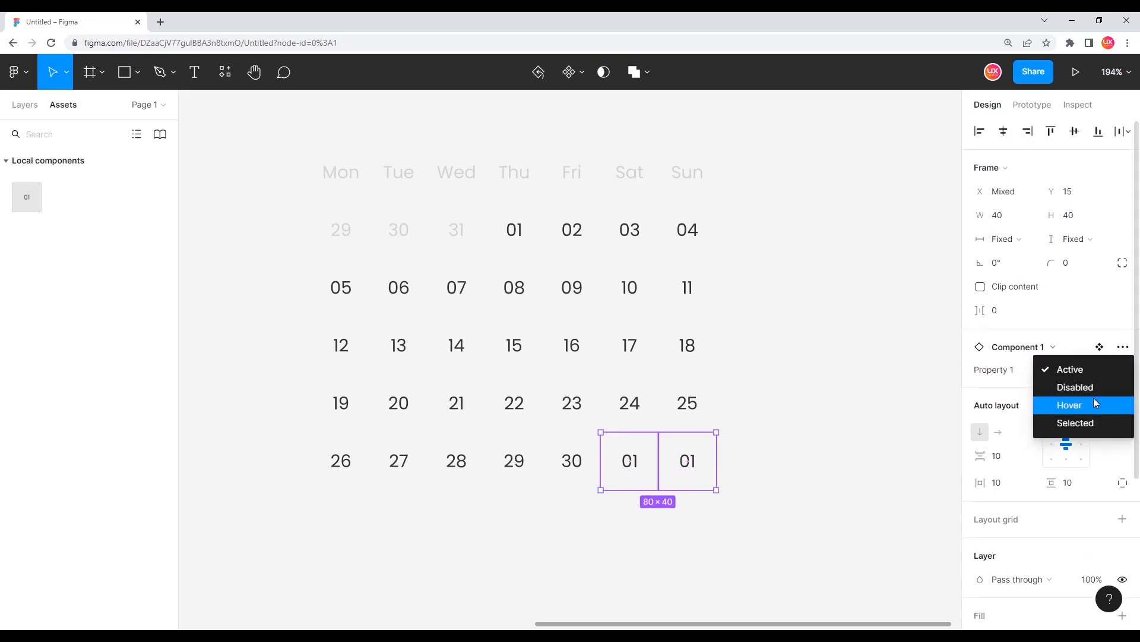
{"action": "left_click", "coordinate": [1046, 397]}
Change the number in the Sun cell of the last date row to 02
{"action": "left_click", "coordinate": [739, 437]}
{"action": "double_click", "coordinate": [695, 460]}
{"action": "double_click", "coordinate": [696, 463]}
{"action": "type", "text": "02"}
{"action": "key", "text": "Escape"}
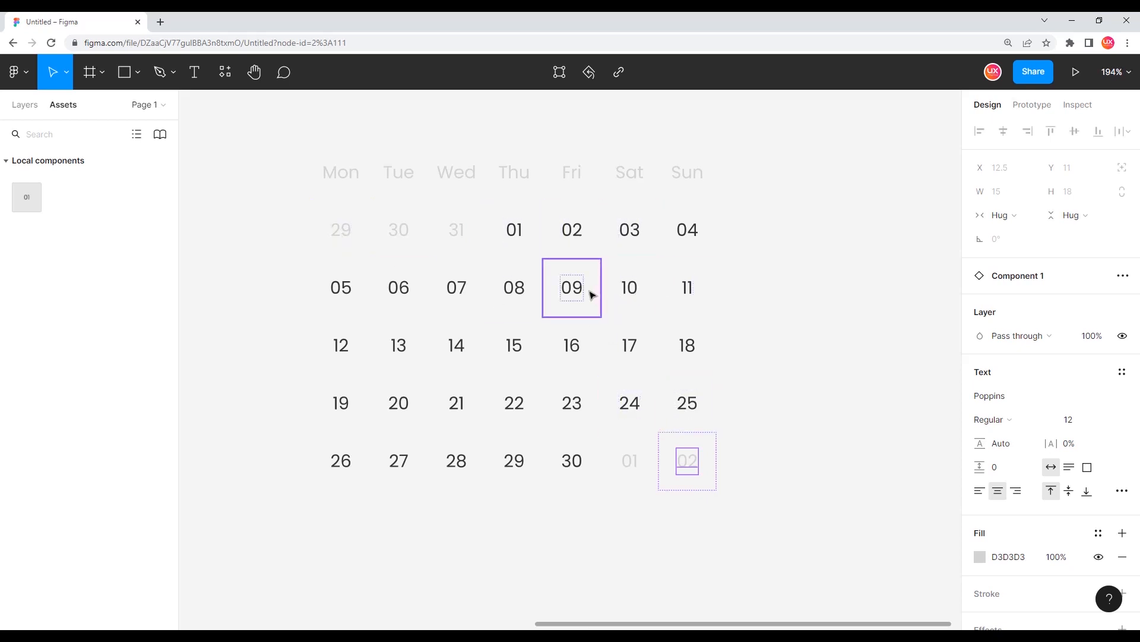
Group all weekday and date cells and wrap the group in a frame
{"action": "left_click_drag", "start_coordinate": [256, 120], "coordinate": [781, 511]}
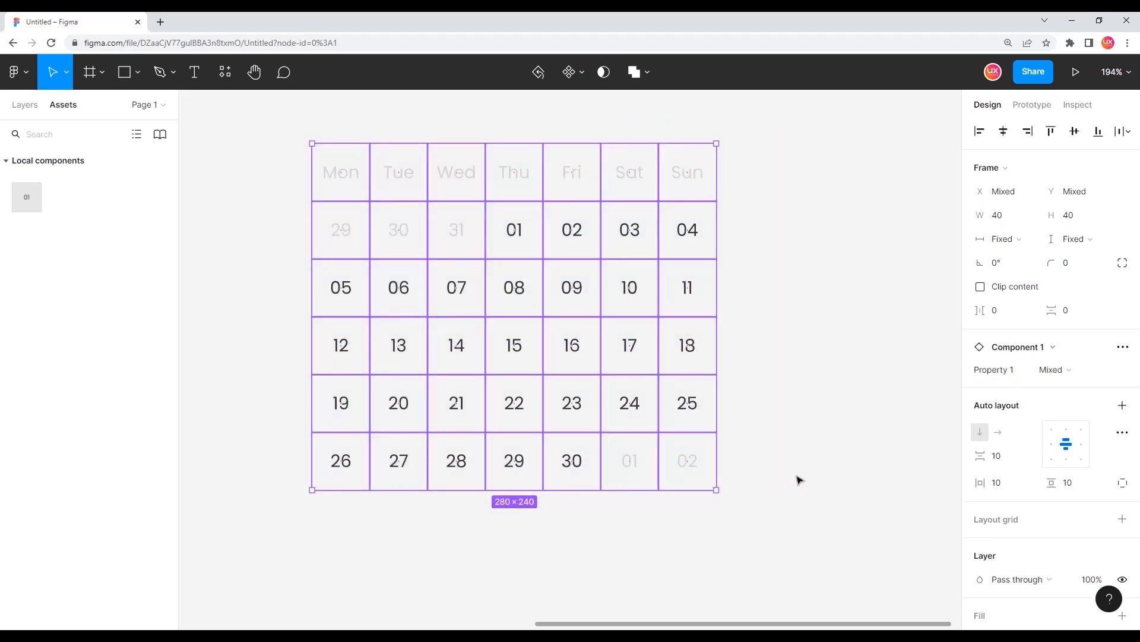
{"action": "scroll", "coordinate": [683, 479], "scroll_direction": "down", "scroll_amount": 2}
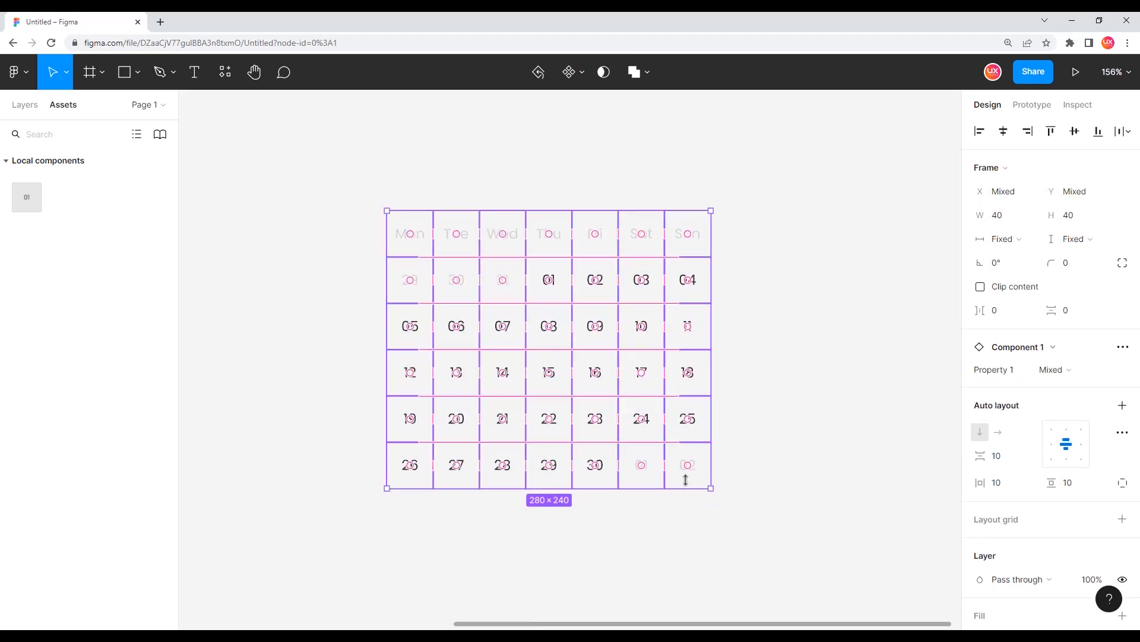
{"action": "key", "text": "Escape"}
{"action": "left_click_drag", "start_coordinate": [403, 234], "coordinate": [766, 513]}
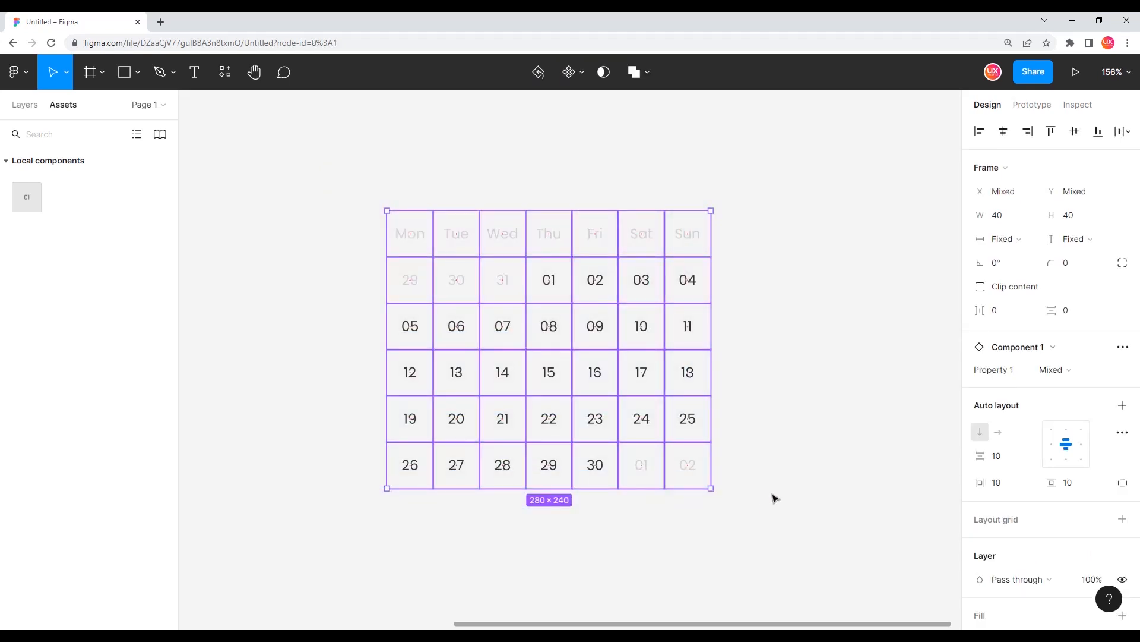
{"action": "key", "text": "ctrl+g"}
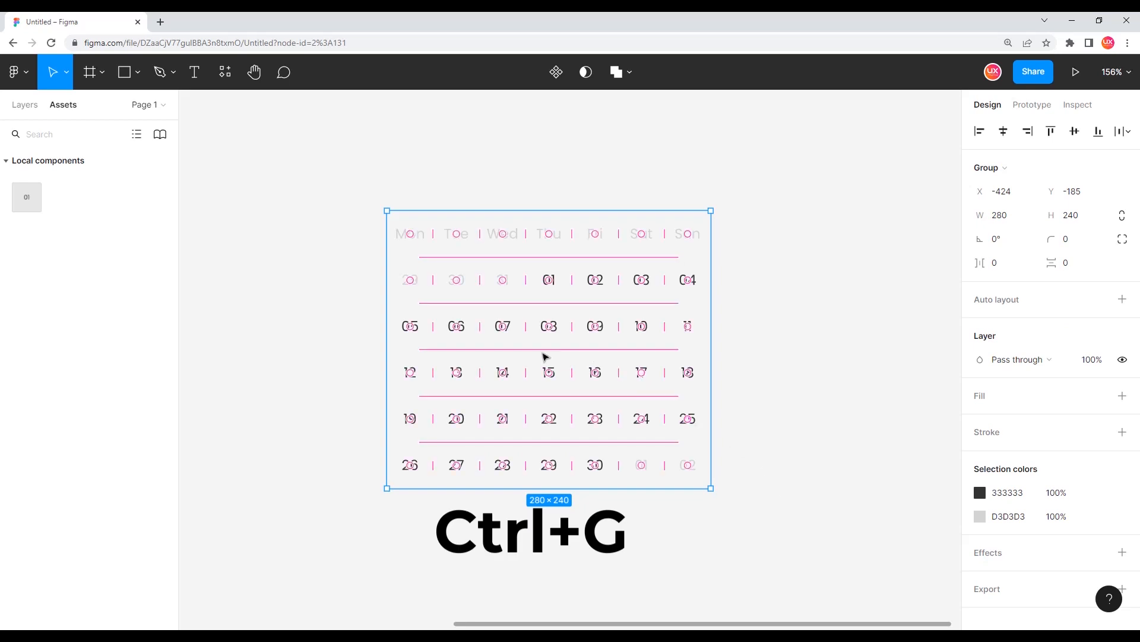
{"action": "right_click", "coordinate": [542, 356]}
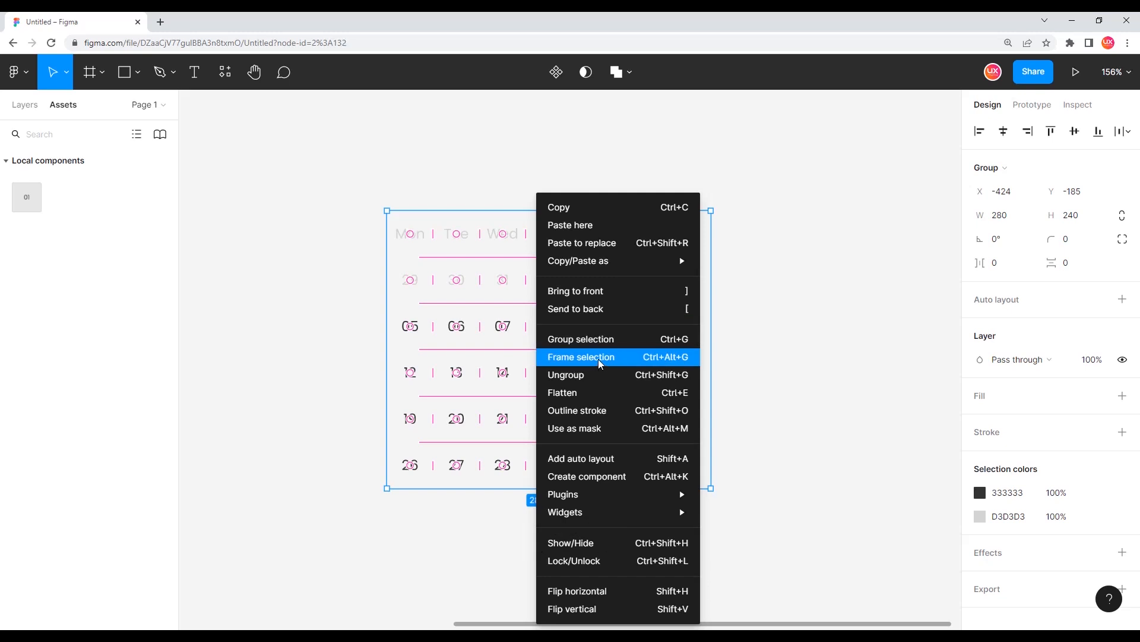
{"action": "left_click", "coordinate": [600, 356]}
Rename the frame around the date grid as Calendar
{"action": "left_click", "coordinate": [412, 195]}
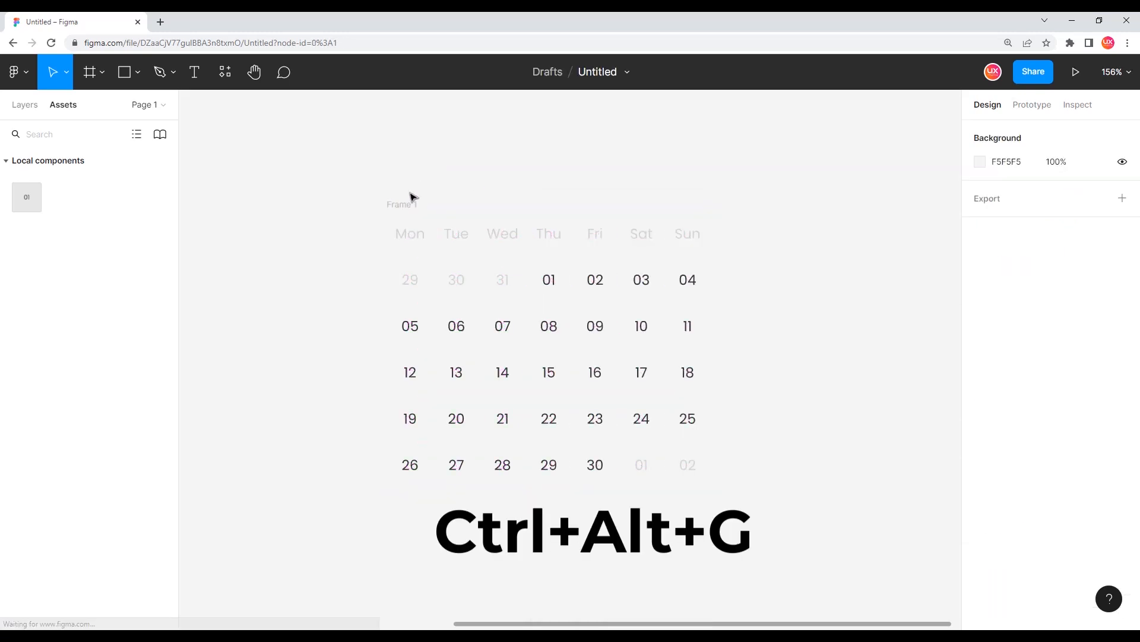
{"action": "double_click", "coordinate": [405, 205]}
{"action": "type", "text": "Ca"}
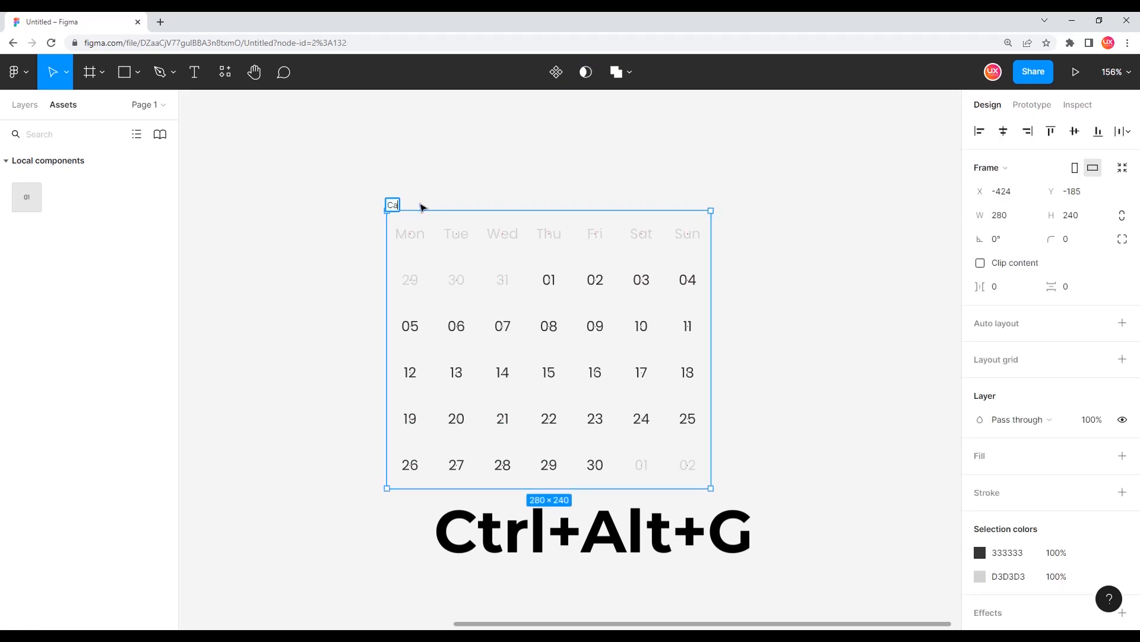
{"action": "type", "text": "lendar"}
{"action": "key", "text": "Return"}
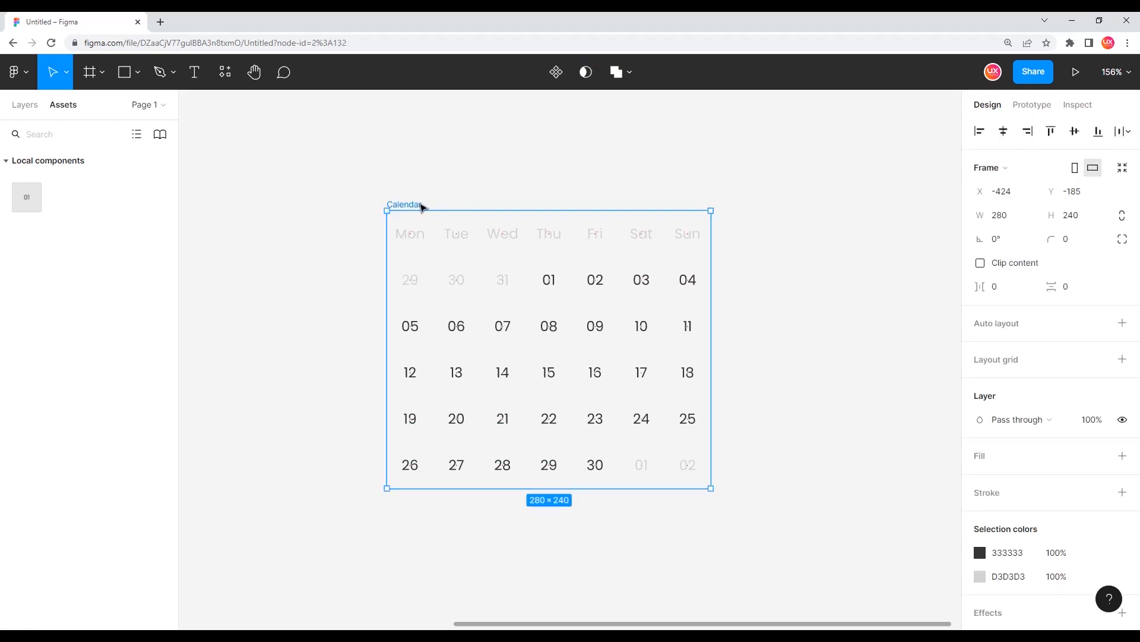
{"action": "left_click", "coordinate": [440, 175]}
Apply auto layout to the Calendar frame and give it a white FFFFFF fill
{"action": "left_click", "coordinate": [415, 206]}
{"action": "key", "text": "shift+a"}
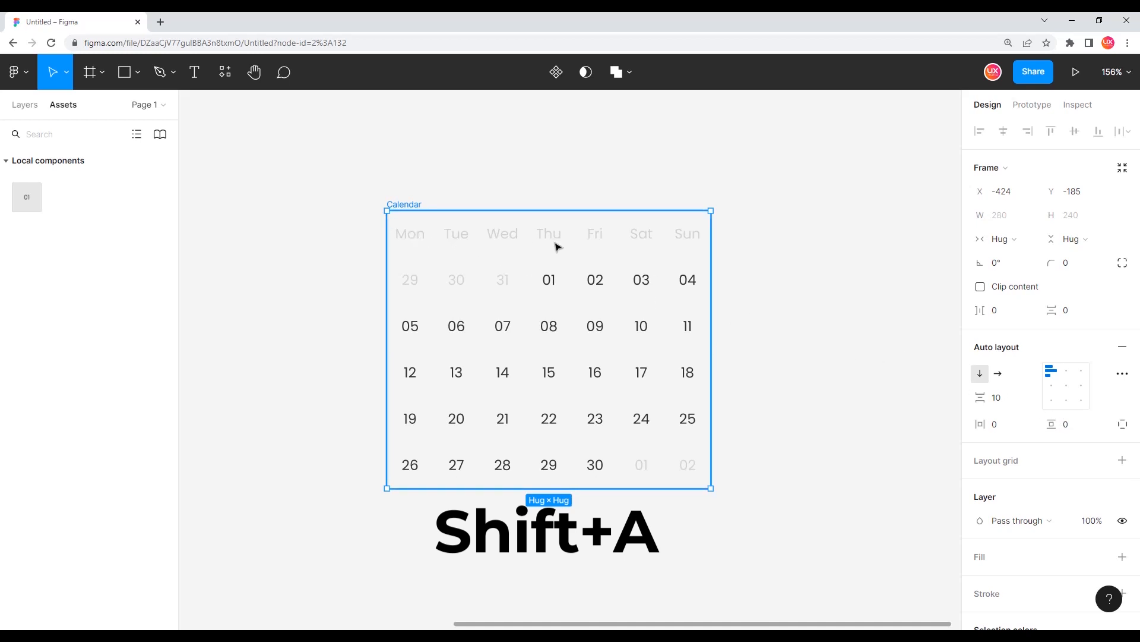
{"action": "scroll", "coordinate": [1063, 410], "scroll_direction": "down", "scroll_amount": 3}
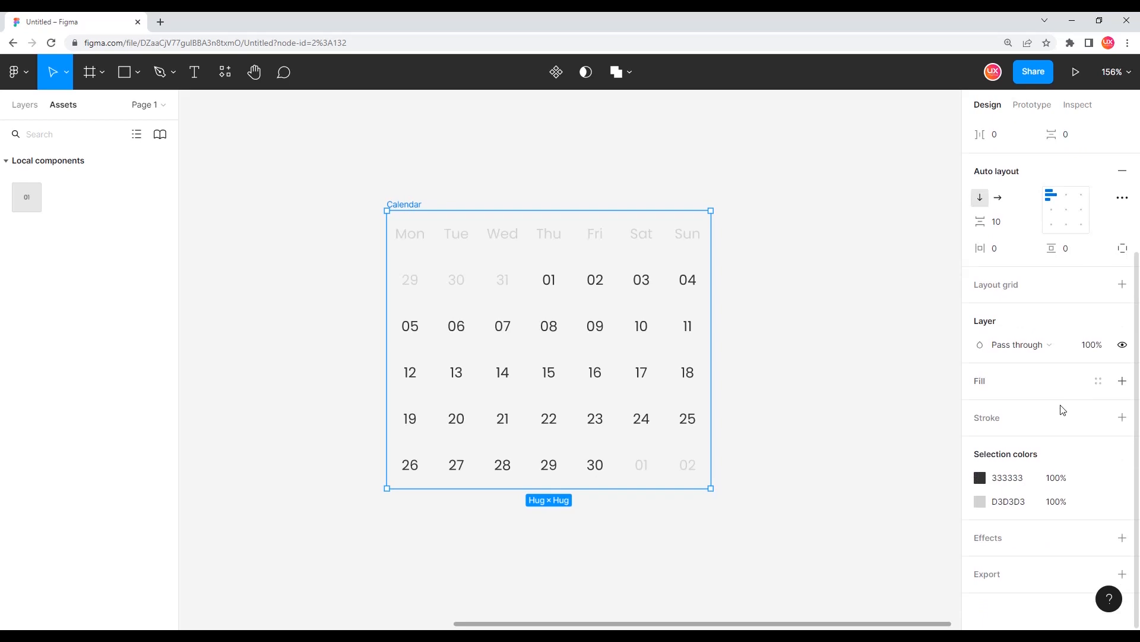
{"action": "left_click", "coordinate": [981, 382]}
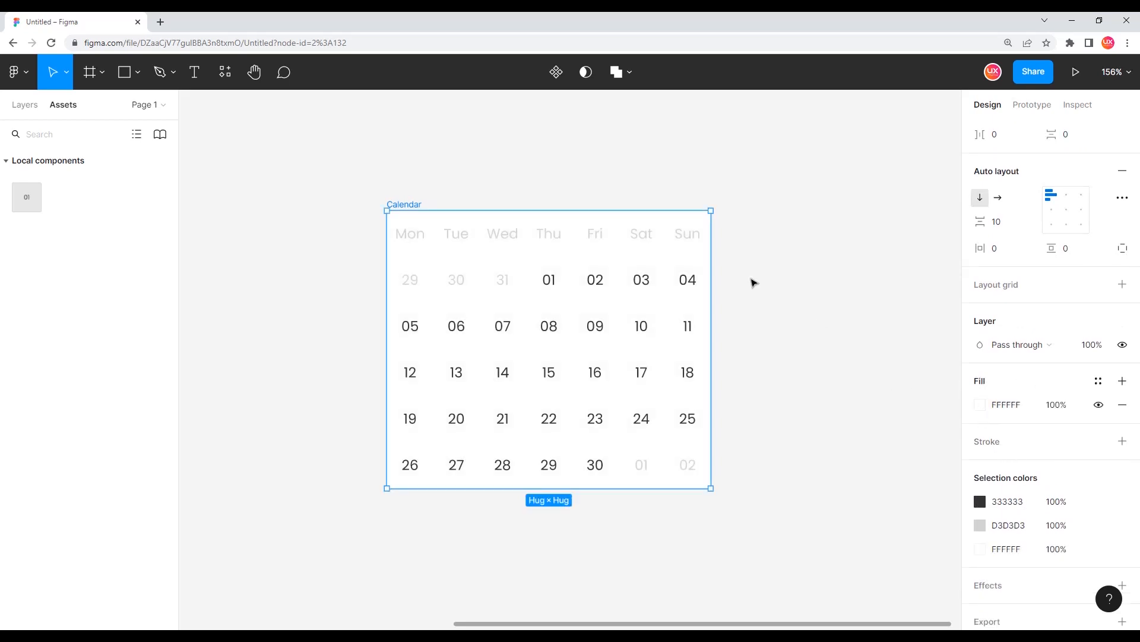
Set the Calendar frame's horizontal and vertical padding to 20
{"action": "scroll", "coordinate": [1043, 275], "scroll_direction": "up", "scroll_amount": 2}
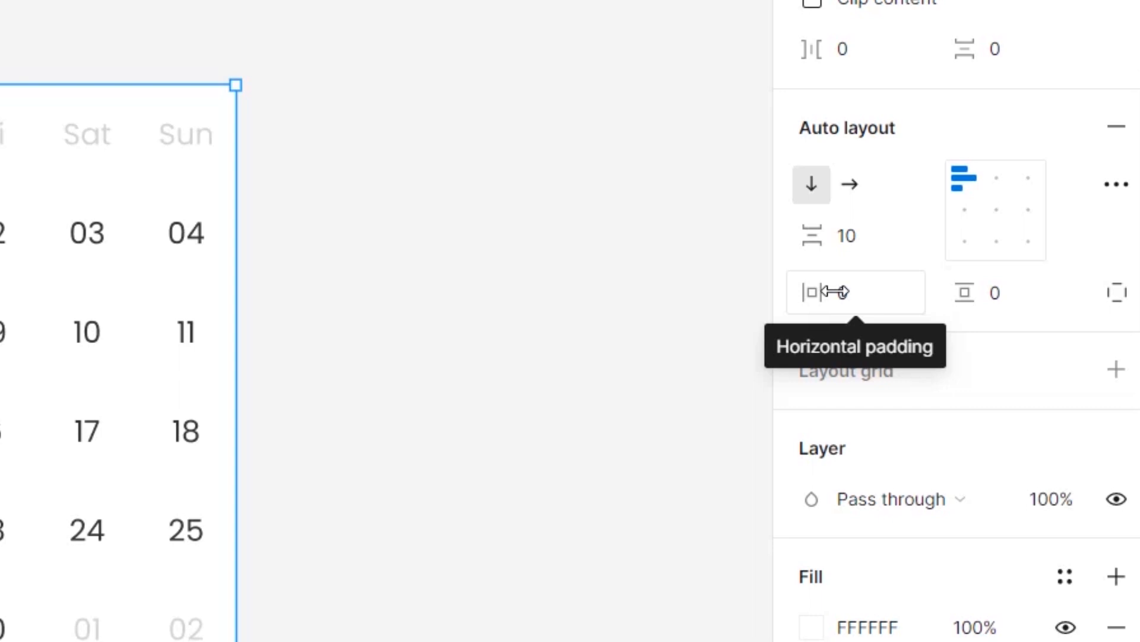
{"action": "left_click", "coordinate": [853, 297]}
{"action": "type", "text": "20"}
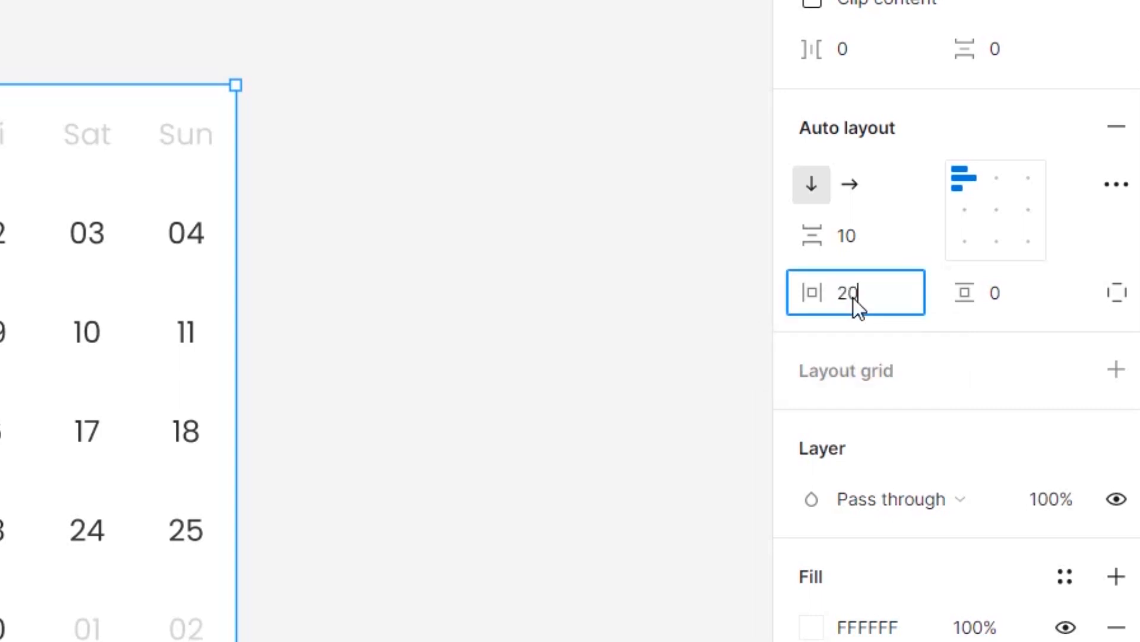
{"action": "key", "text": "Tab"}
{"action": "type", "text": "20"}
{"action": "key", "text": "Return"}
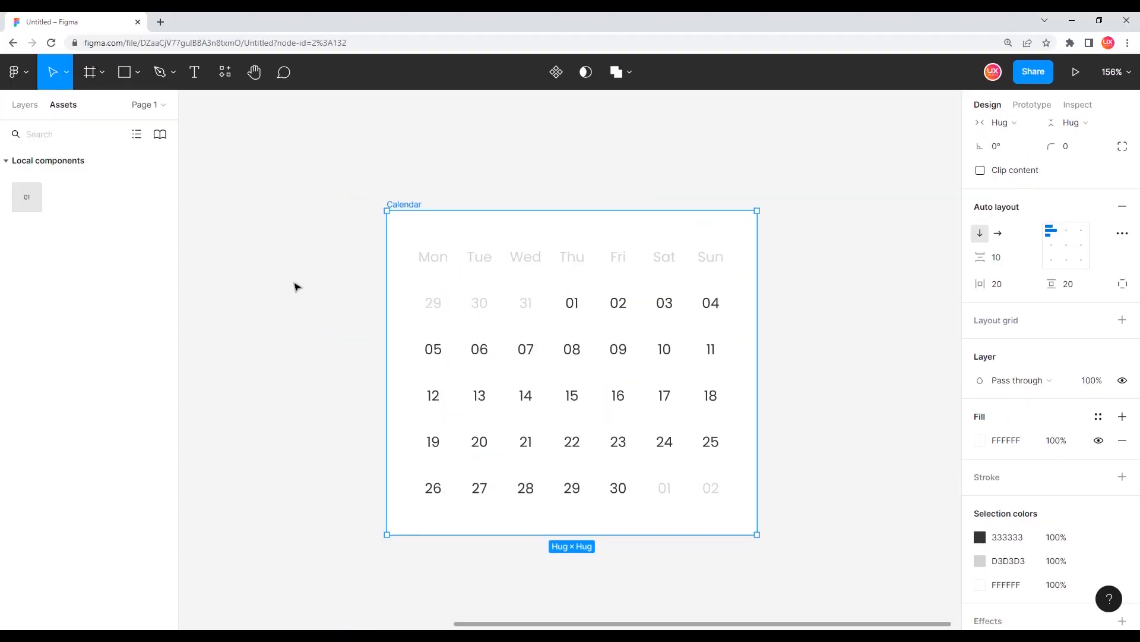
Move the Calendar frame closer to the date-cell component set, to about X -523, Y -208
{"action": "left_click", "coordinate": [34, 108]}
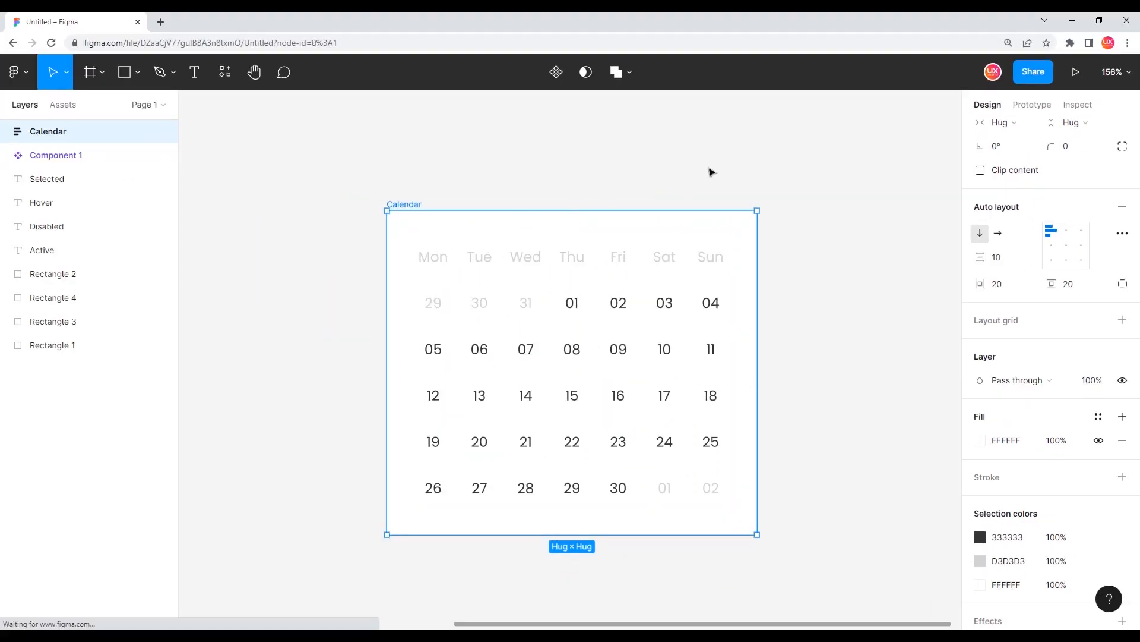
{"action": "left_click", "coordinate": [821, 246]}
{"action": "left_click_drag", "start_coordinate": [822, 246], "coordinate": [745, 236]}
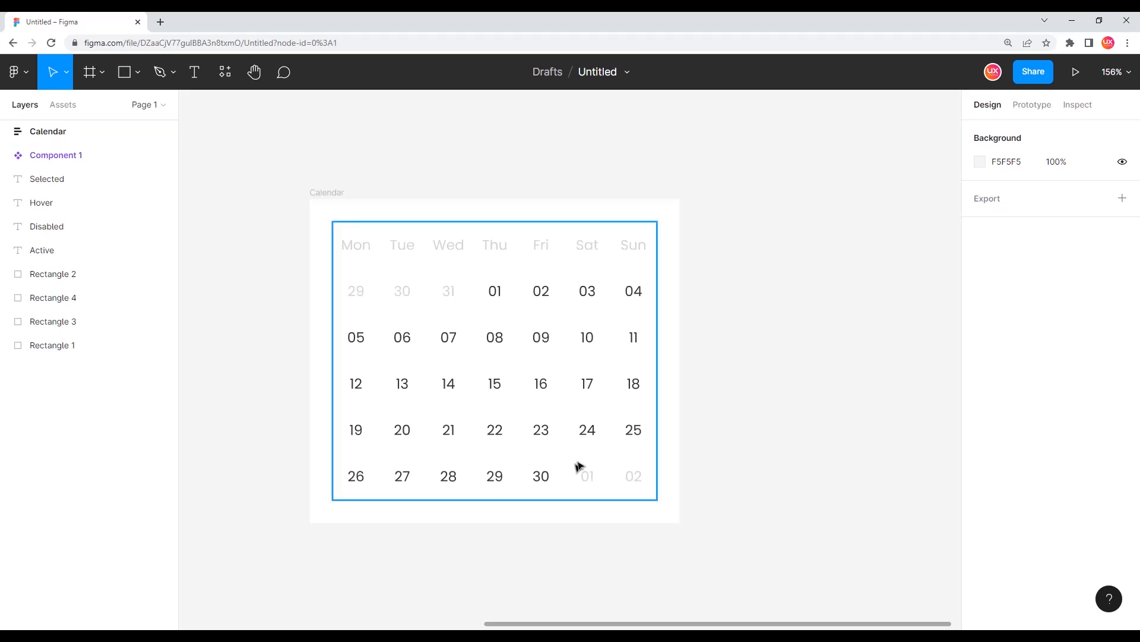
{"action": "scroll", "coordinate": [719, 419], "scroll_direction": "down", "scroll_amount": 1}
{"action": "scroll", "coordinate": [719, 419], "scroll_direction": "down", "scroll_amount": 2}
{"action": "left_click_drag", "start_coordinate": [423, 359], "coordinate": [371, 326]}
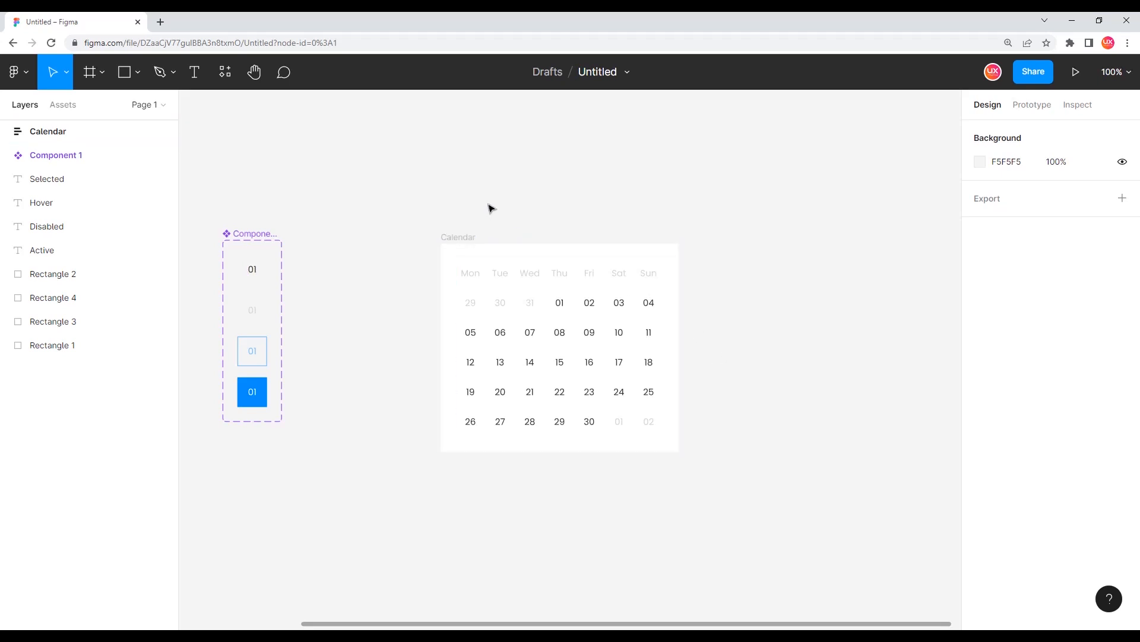
{"action": "left_click_drag", "start_coordinate": [462, 238], "coordinate": [389, 219]}
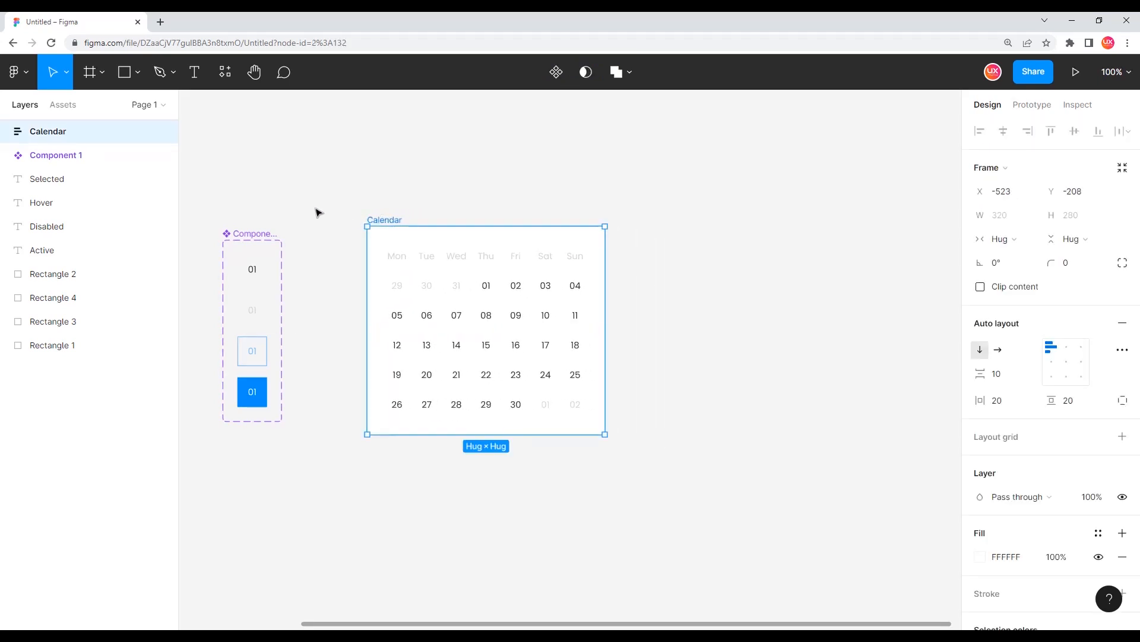
Add a prototype interaction from the Active variant that changes to the Hover variant while hovering
{"action": "scroll", "coordinate": [284, 265], "scroll_direction": "up", "scroll_amount": 5}
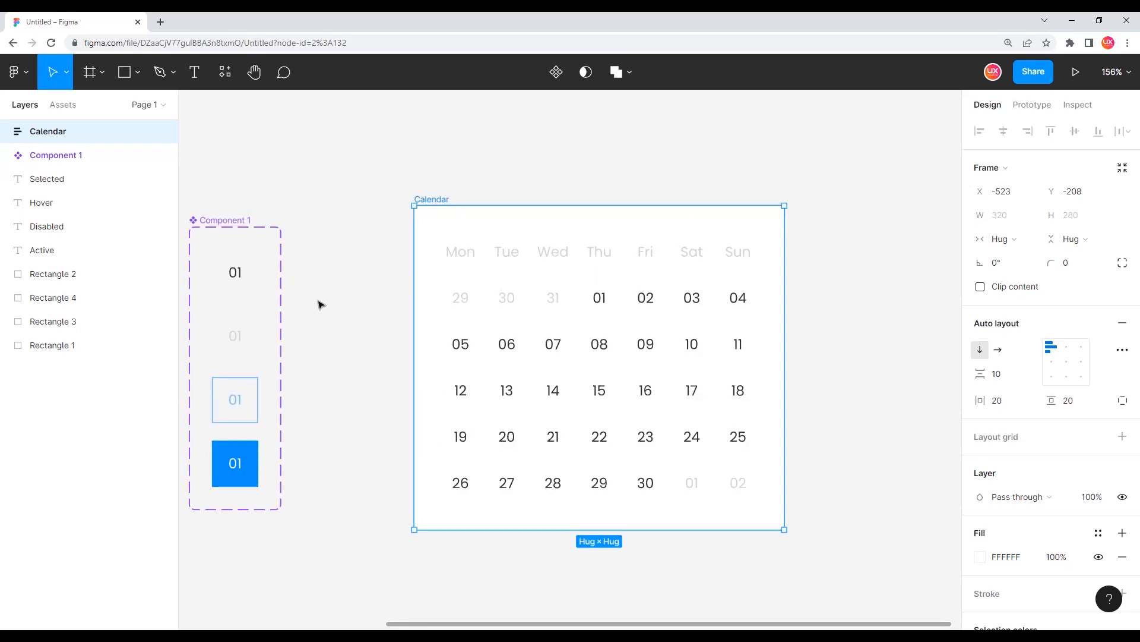
{"action": "left_click", "coordinate": [341, 317]}
{"action": "left_click_drag", "start_coordinate": [348, 316], "coordinate": [378, 282]}
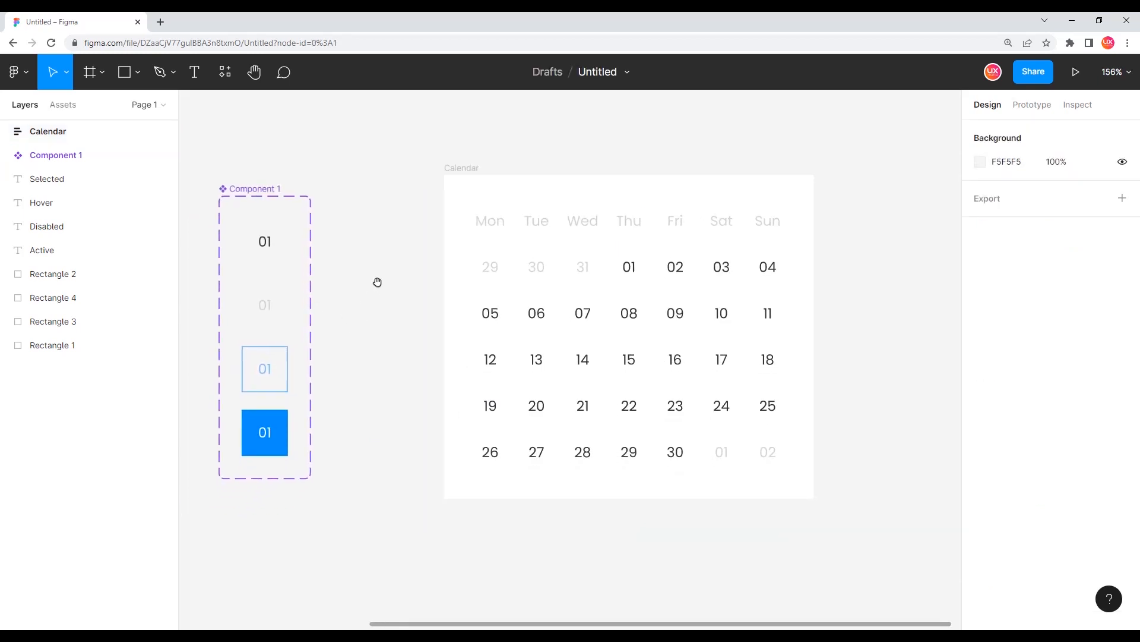
{"action": "left_click", "coordinate": [263, 189]}
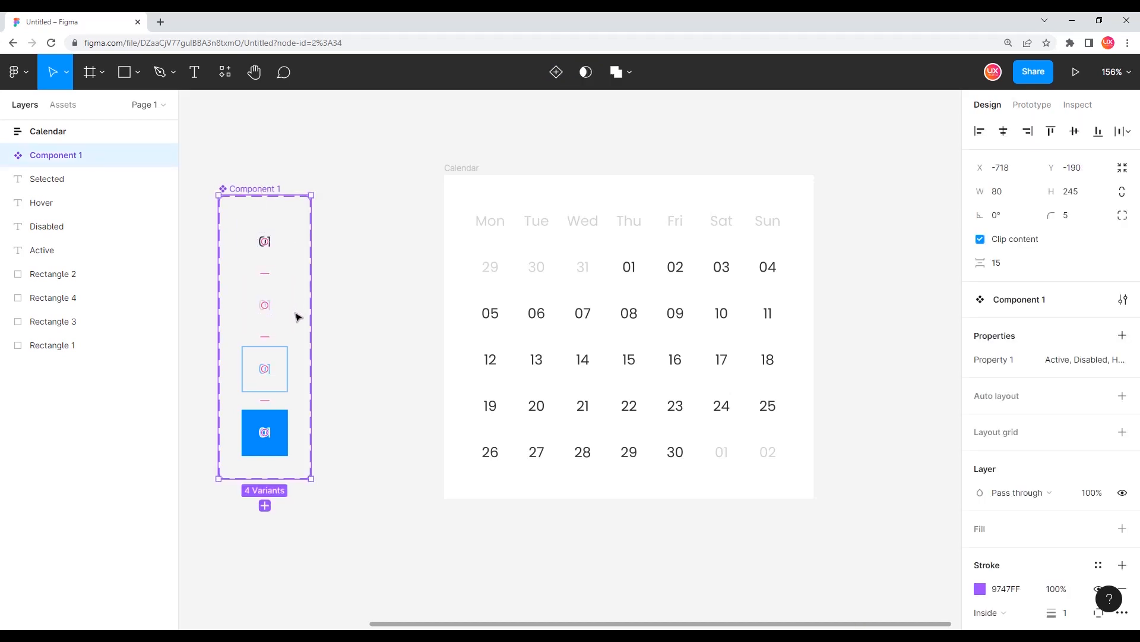
{"action": "left_click", "coordinate": [1031, 105]}
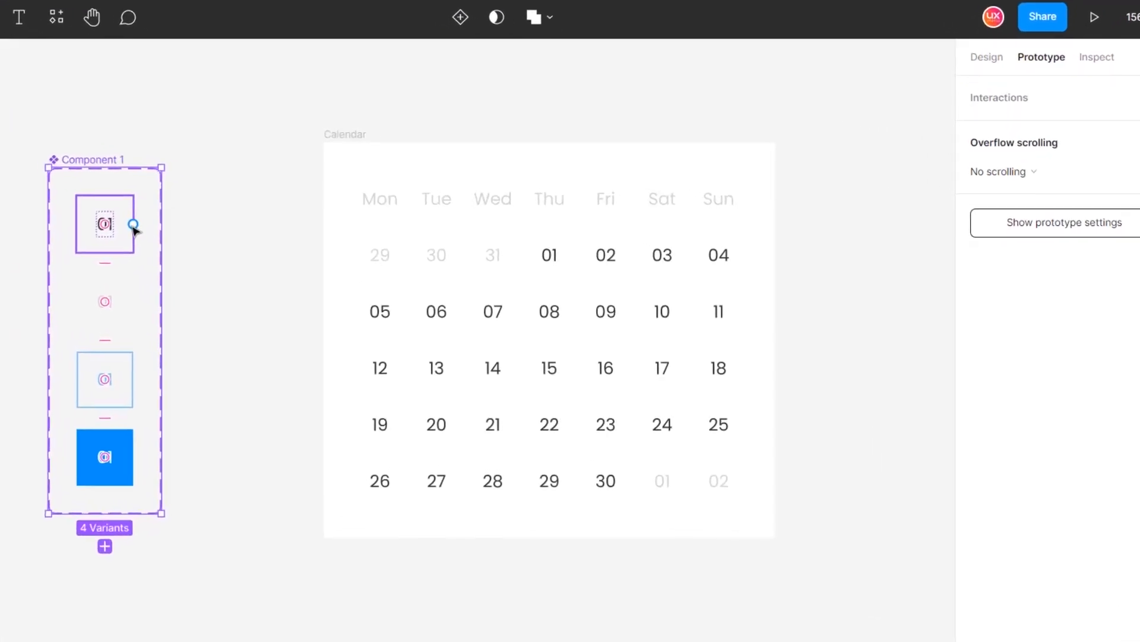
{"action": "left_click_drag", "start_coordinate": [98, 220], "coordinate": [90, 381]}
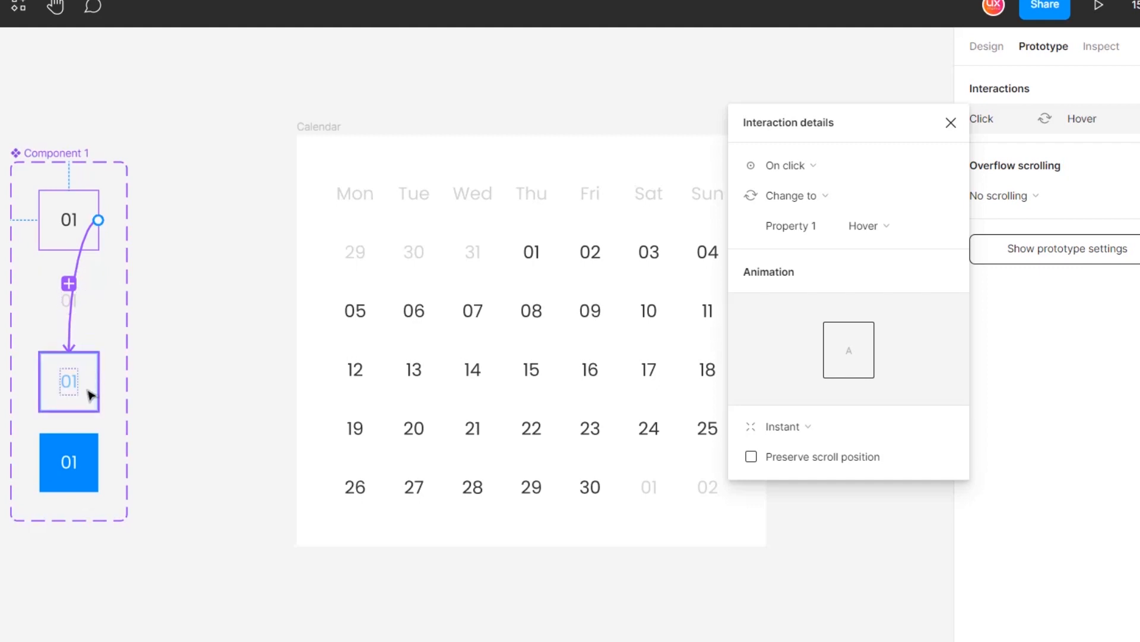
{"action": "left_click", "coordinate": [812, 172]}
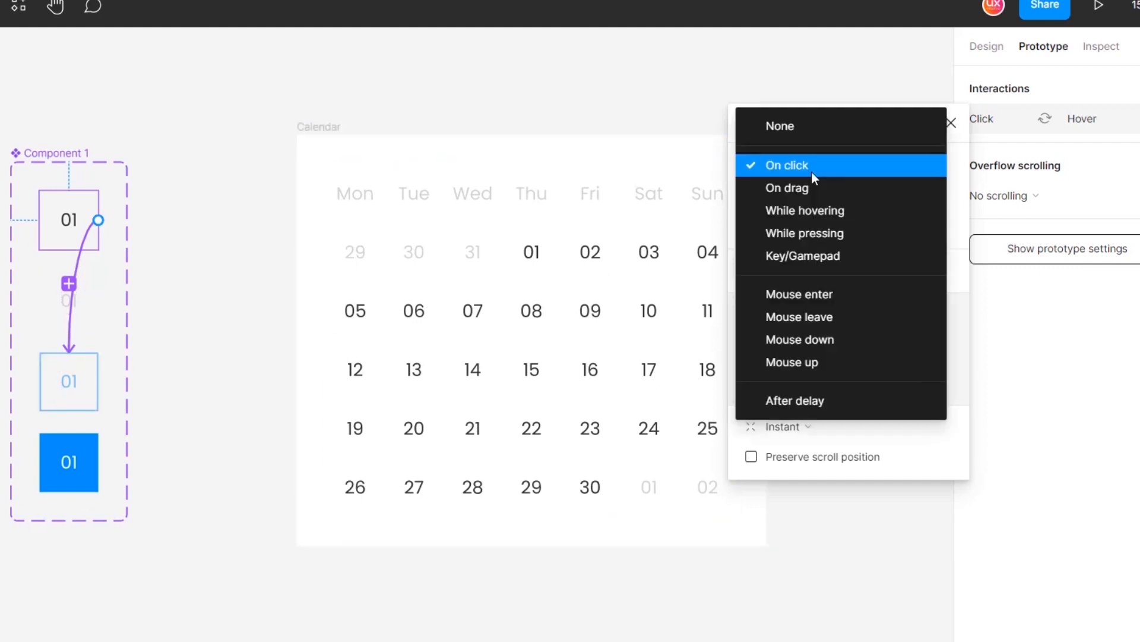
{"action": "left_click", "coordinate": [825, 212]}
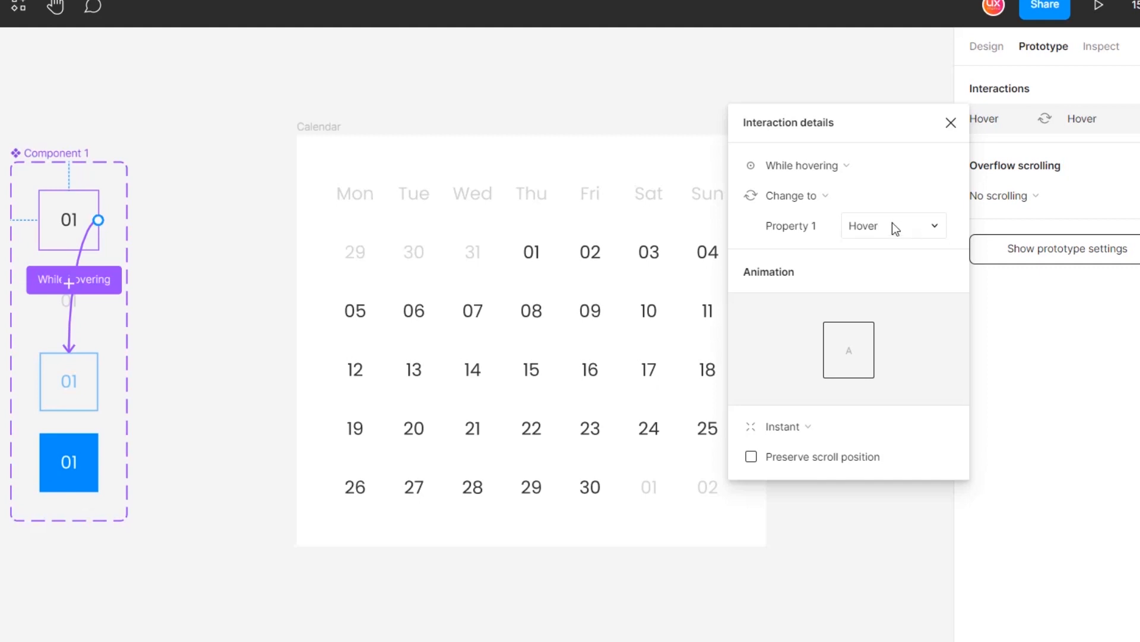
Set the animation of the Active-to-Hover interaction to Dissolve
{"action": "left_click", "coordinate": [792, 427]}
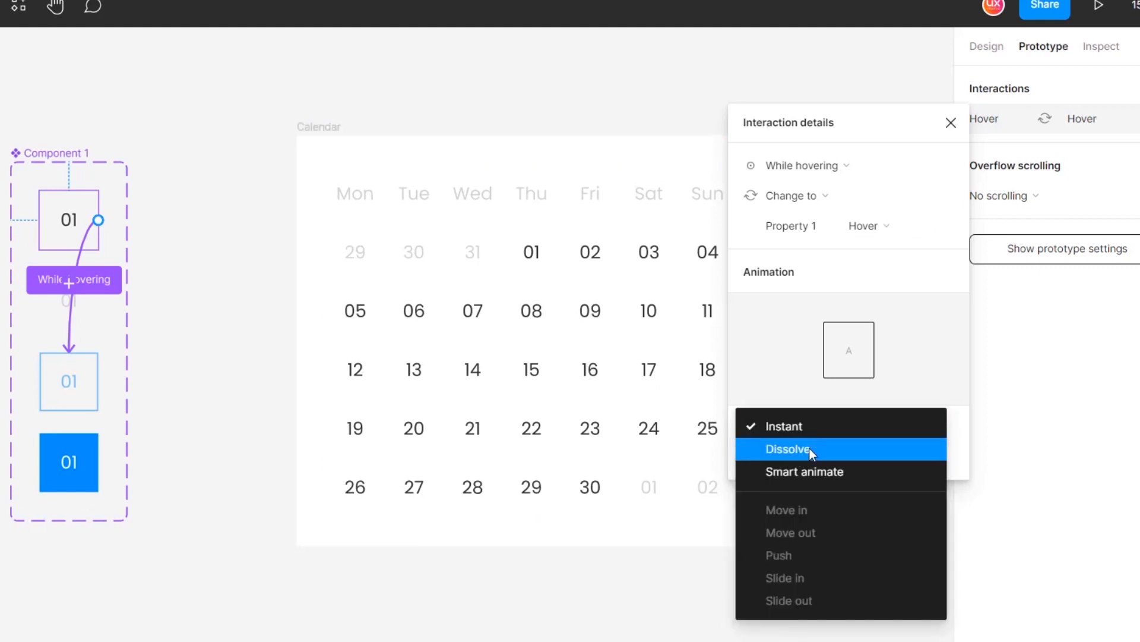
{"action": "left_click", "coordinate": [810, 448]}
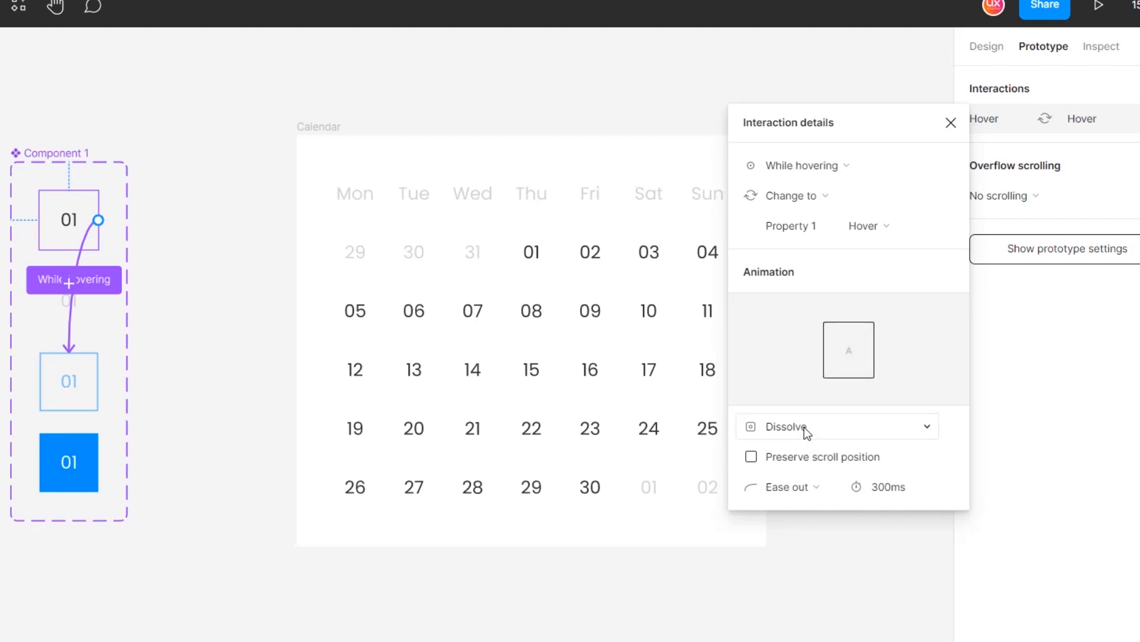
{"action": "left_click", "coordinate": [806, 428]}
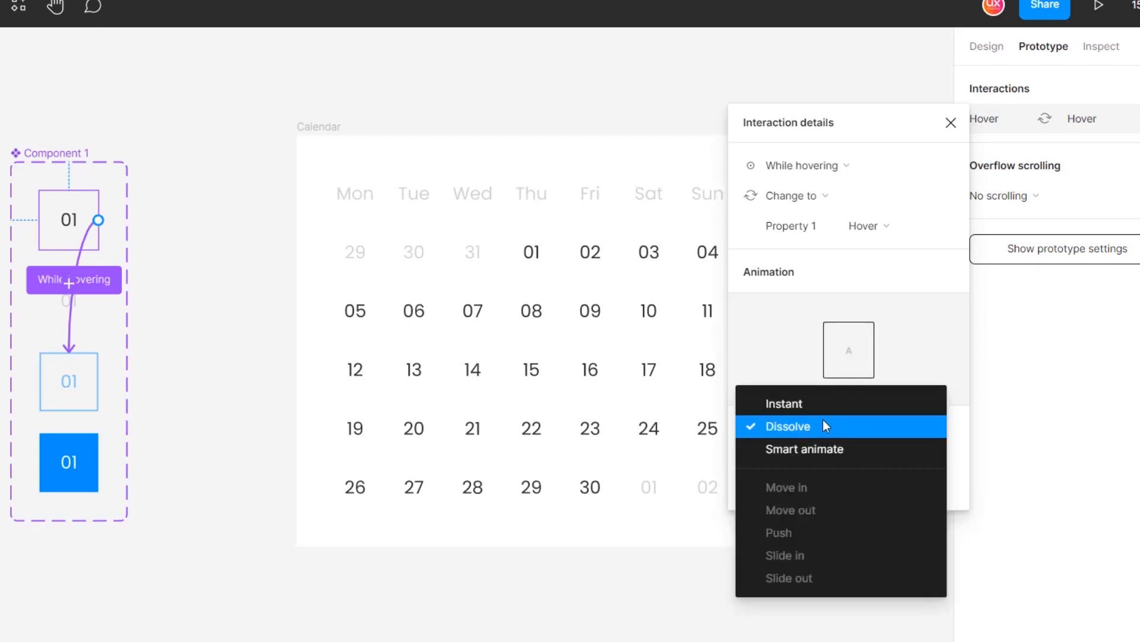
{"action": "left_click", "coordinate": [814, 426]}
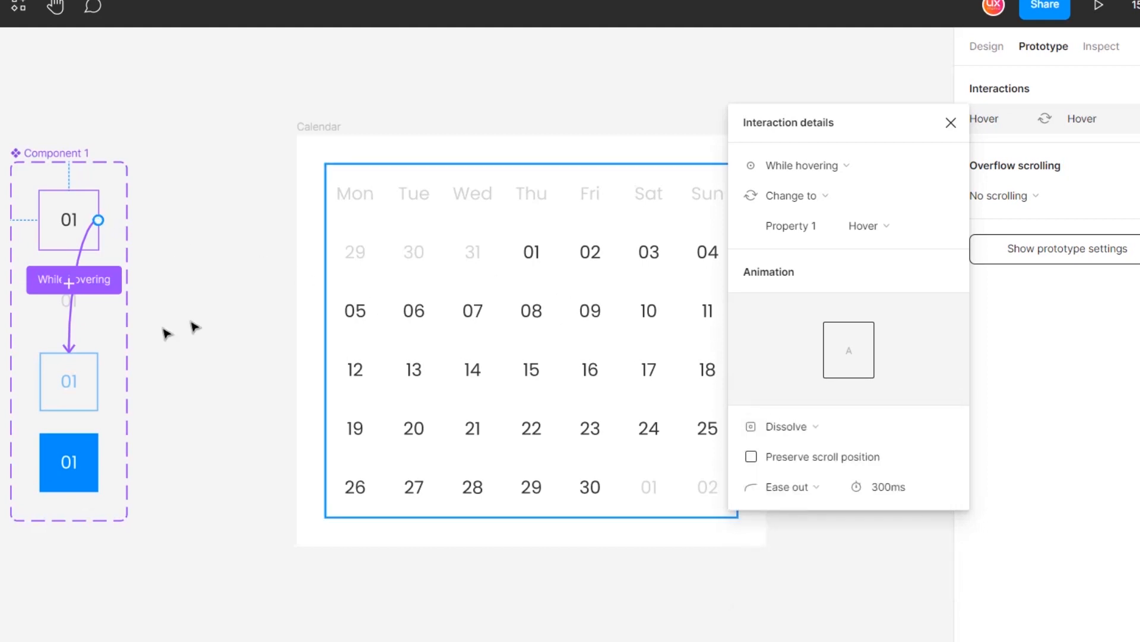
Add a prototype interaction from the Hover variant that changes to the Selected variant on click
{"action": "left_click", "coordinate": [93, 385]}
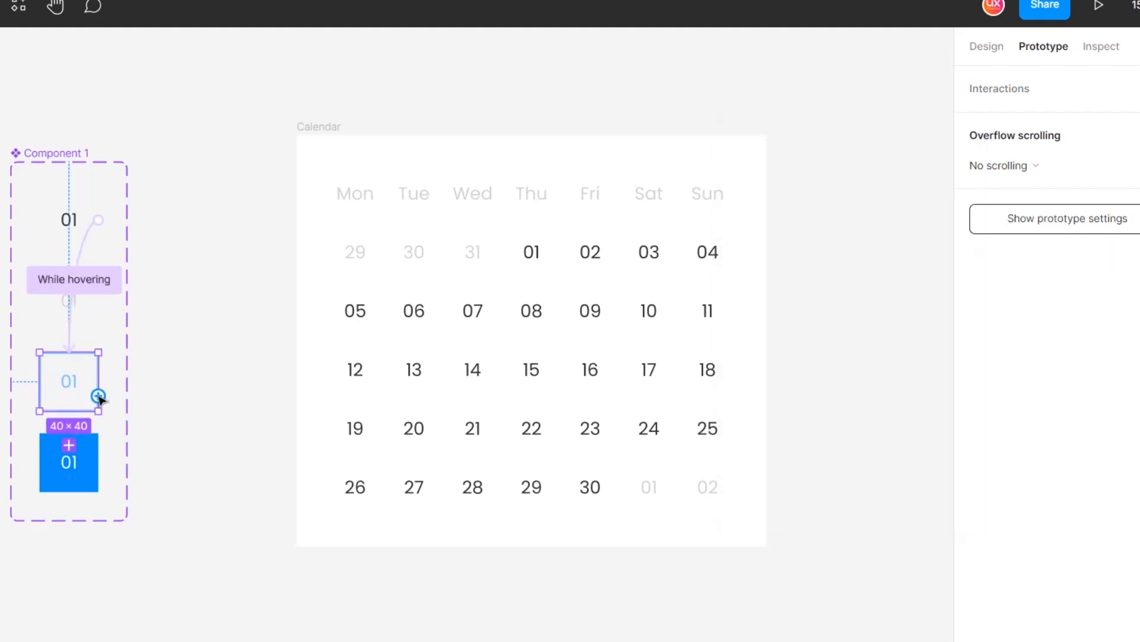
{"action": "left_click_drag", "start_coordinate": [98, 396], "coordinate": [83, 465]}
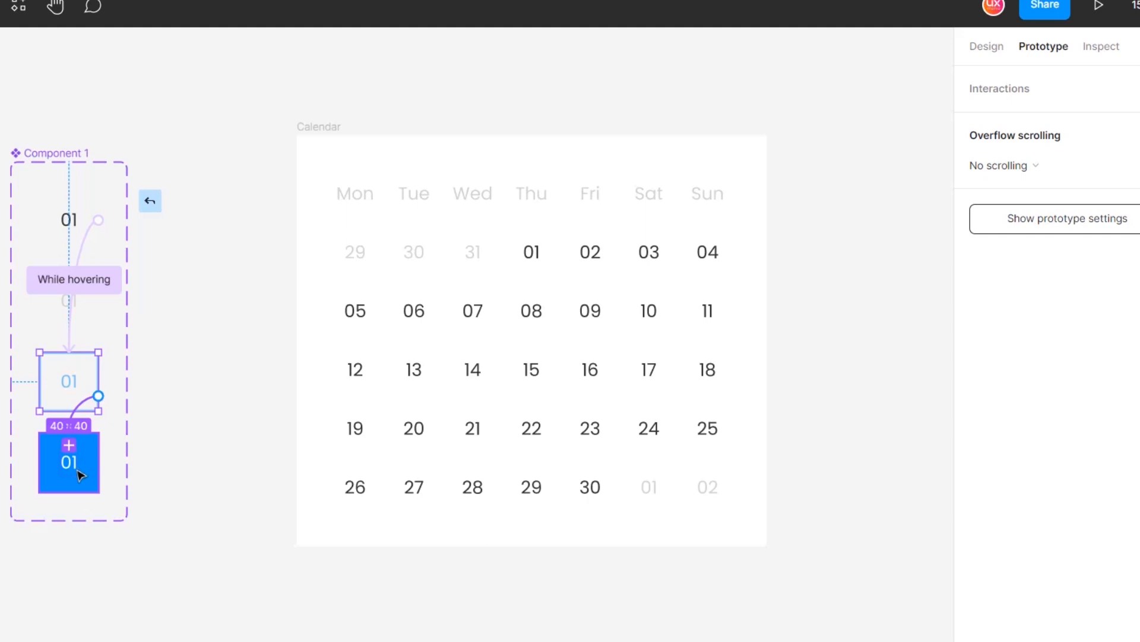
{"action": "left_click_drag", "start_coordinate": [82, 476], "coordinate": [81, 475]}
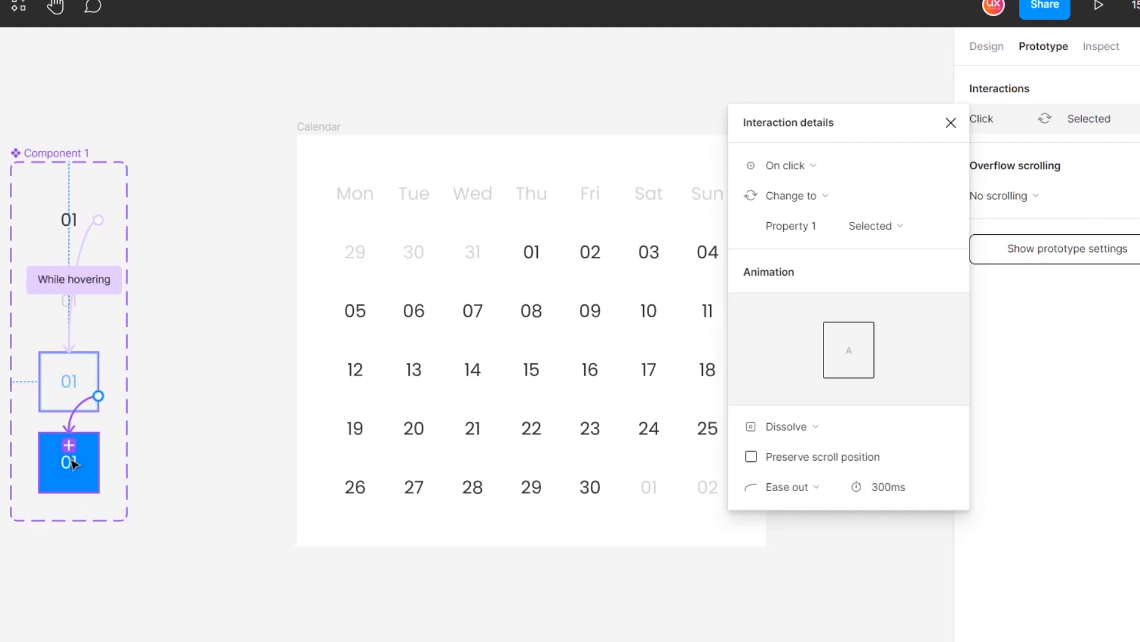
{"action": "left_click", "coordinate": [806, 165]}
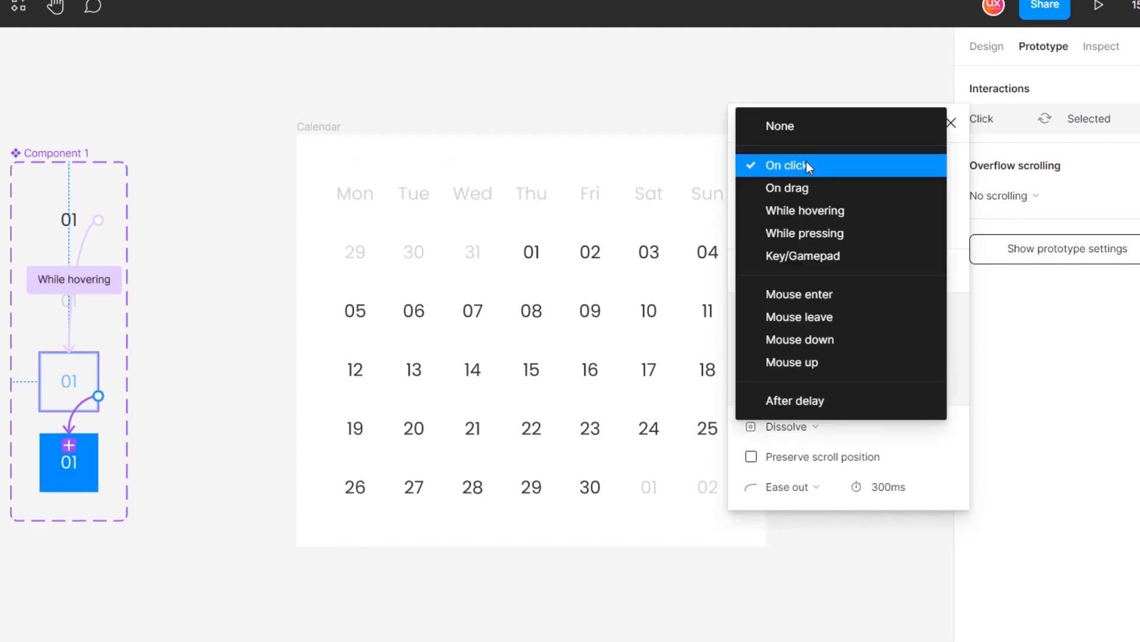
{"action": "left_click", "coordinate": [830, 165]}
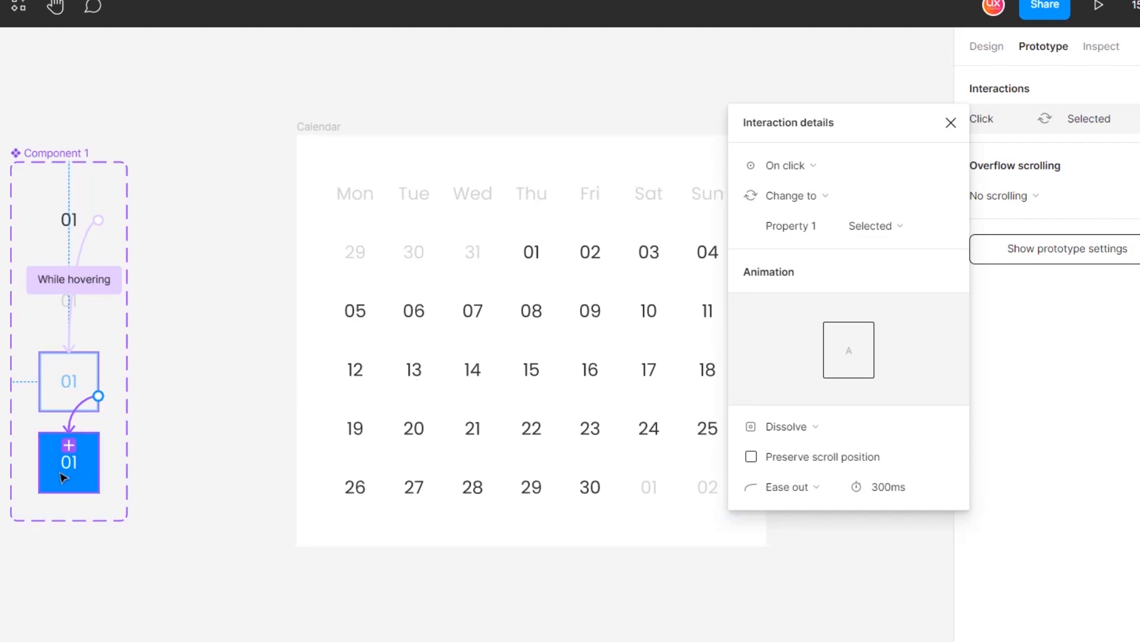
Add an on-click prototype interaction from the Selected variant that changes back to the Active variant
{"action": "left_click", "coordinate": [95, 478]}
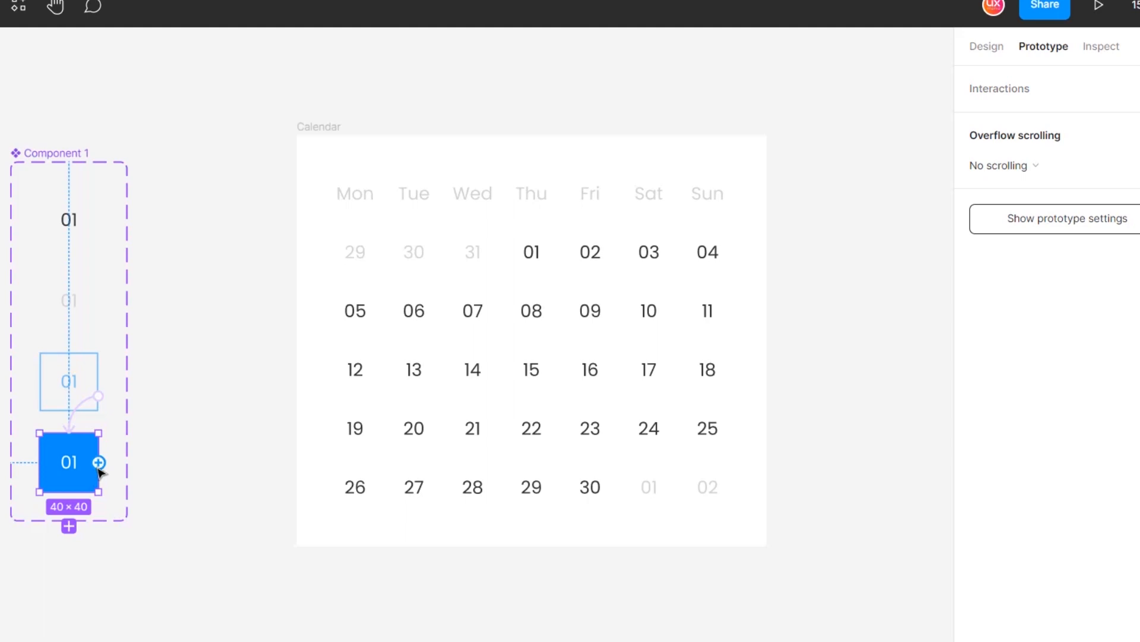
{"action": "left_click_drag", "start_coordinate": [99, 462], "coordinate": [84, 214]}
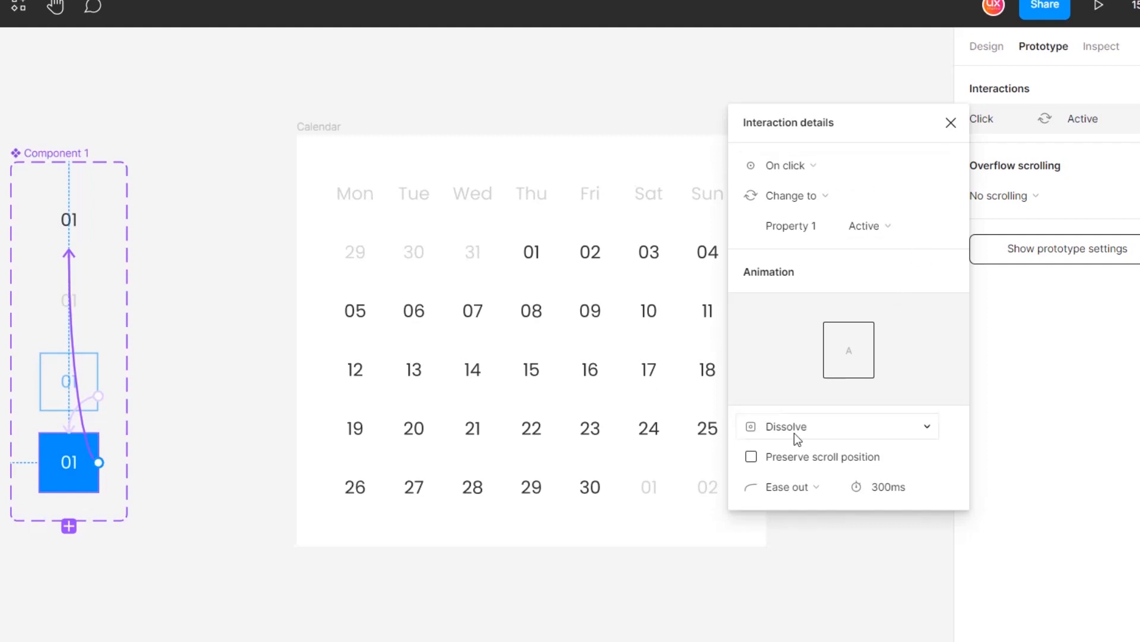
{"action": "left_click", "coordinate": [950, 124]}
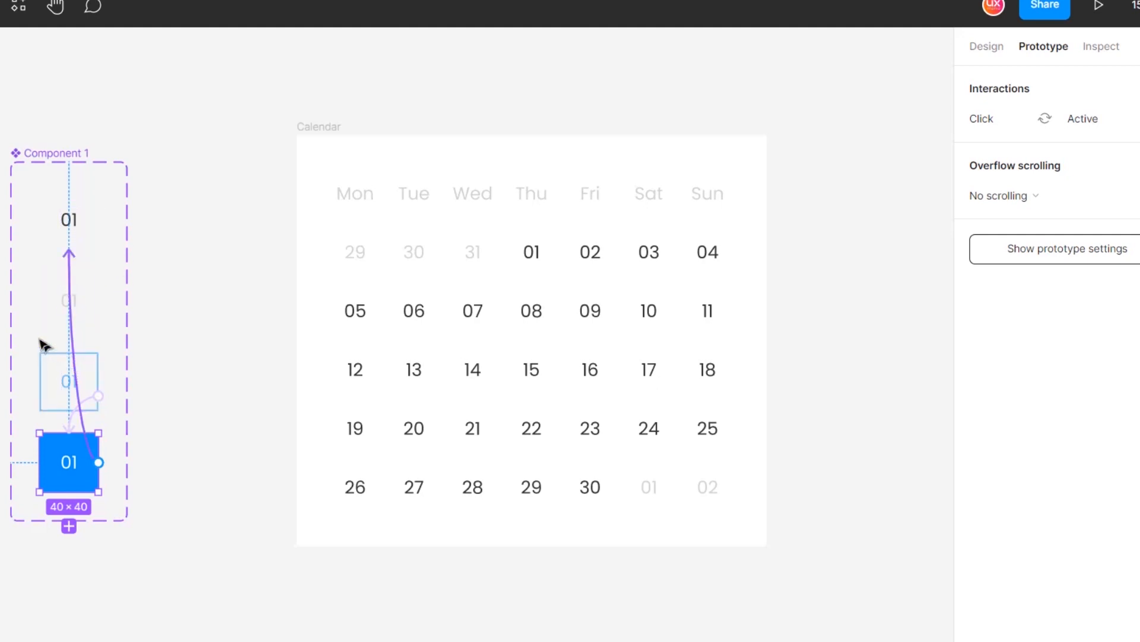
{"action": "scroll", "coordinate": [44, 339], "scroll_direction": "up", "scroll_amount": 3}
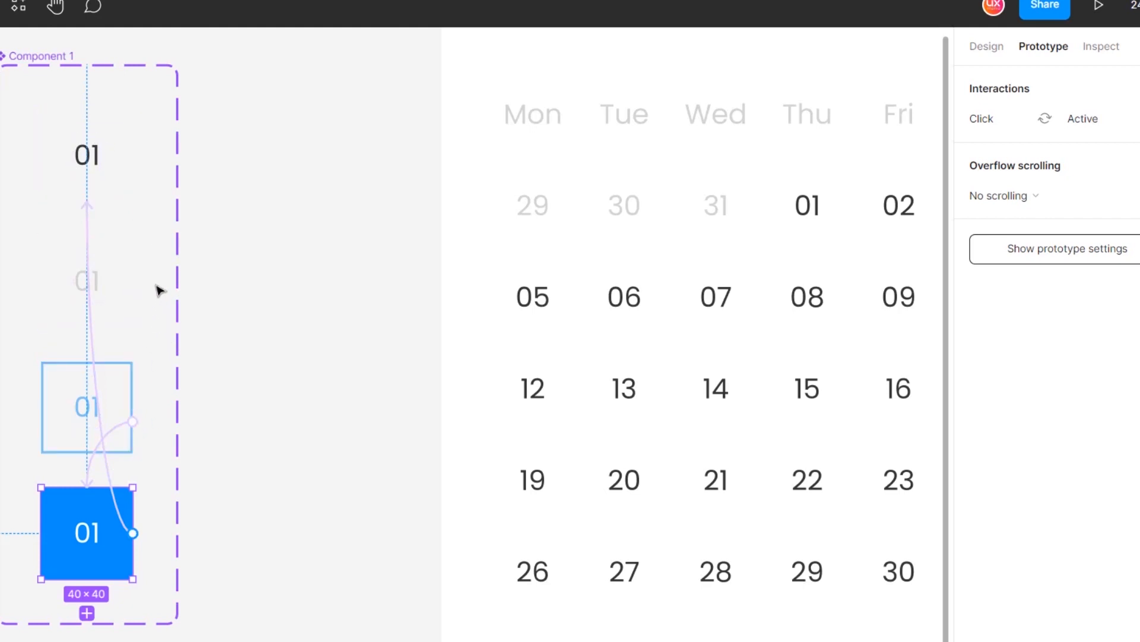
{"action": "scroll", "coordinate": [172, 312], "scroll_direction": "down", "scroll_amount": 3}
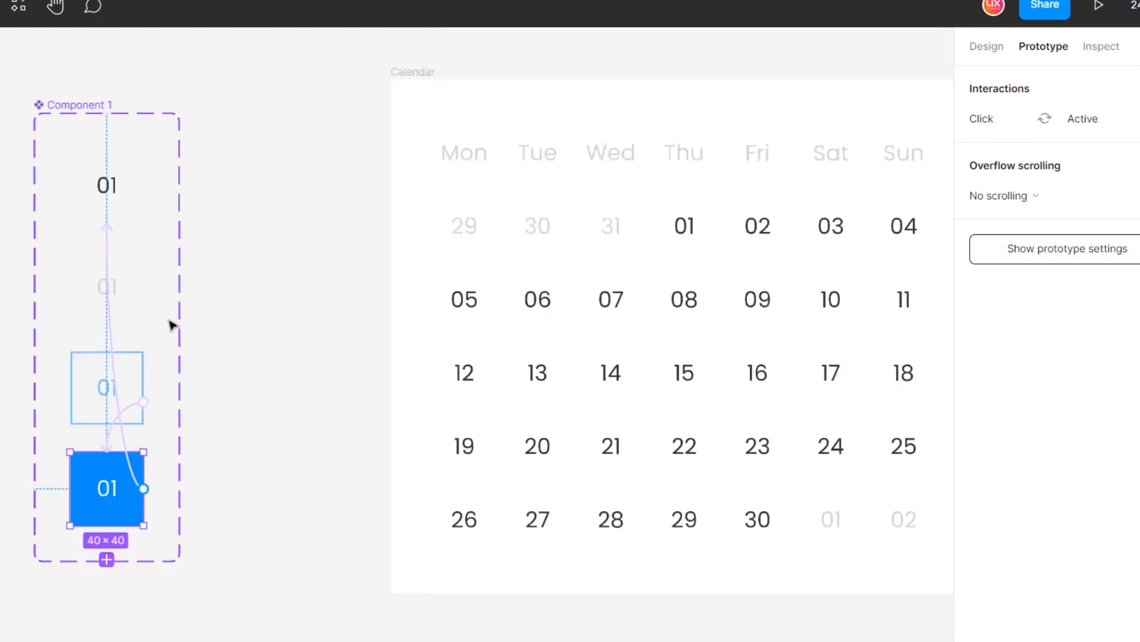
Present the Calendar frame as a prototype and scale the preview to Fill screen
{"action": "left_click", "coordinate": [95, 98]}
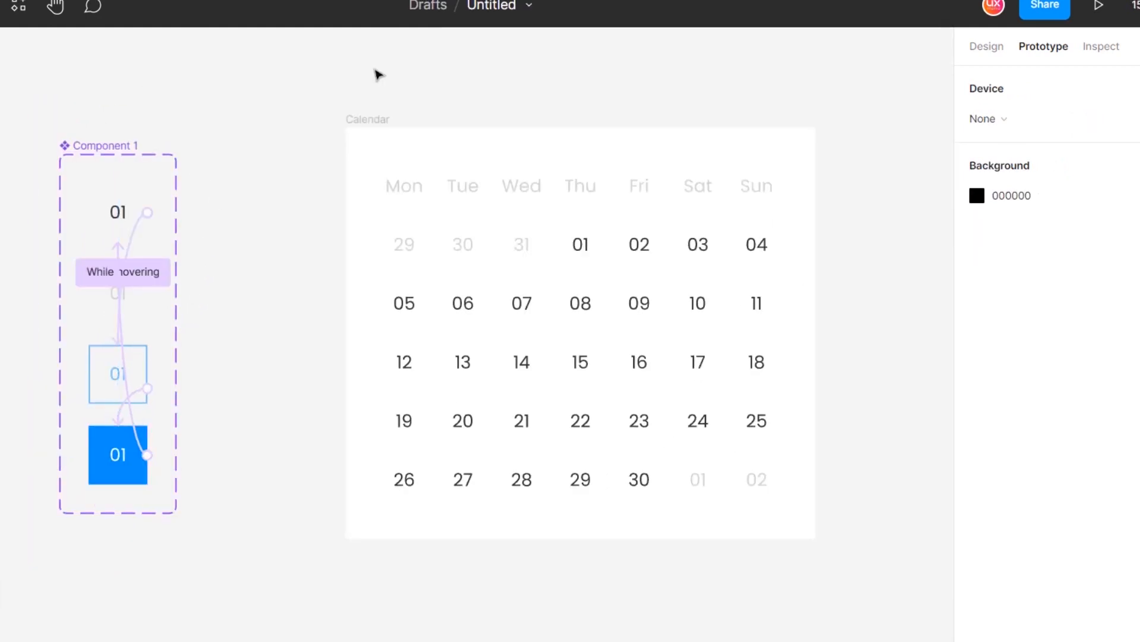
{"action": "left_click", "coordinate": [989, 46]}
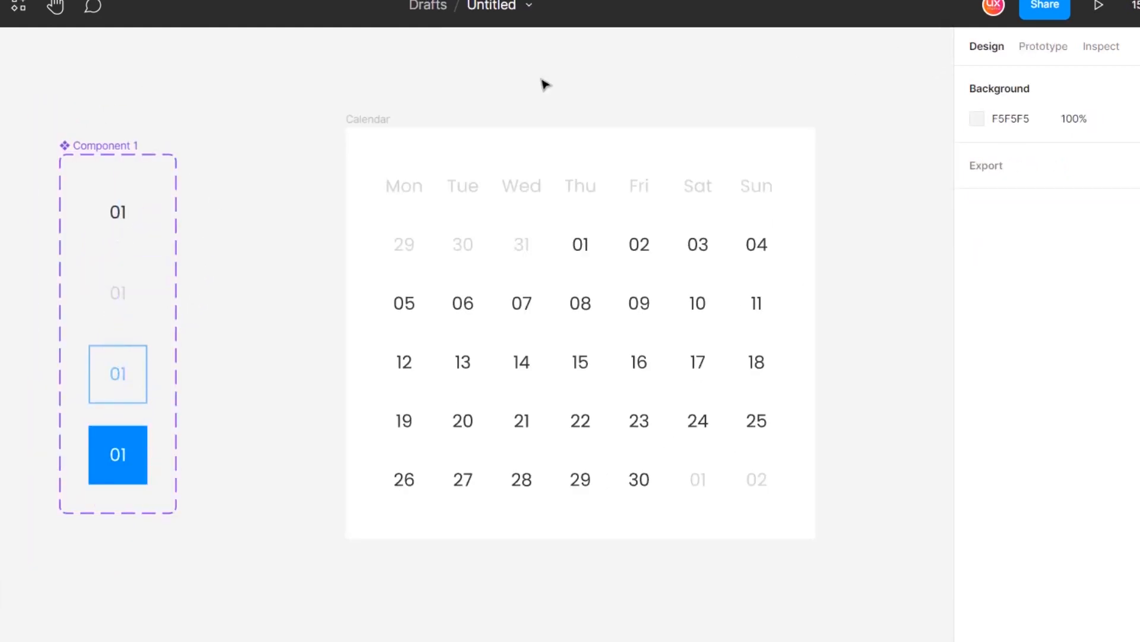
{"action": "left_click", "coordinate": [375, 118]}
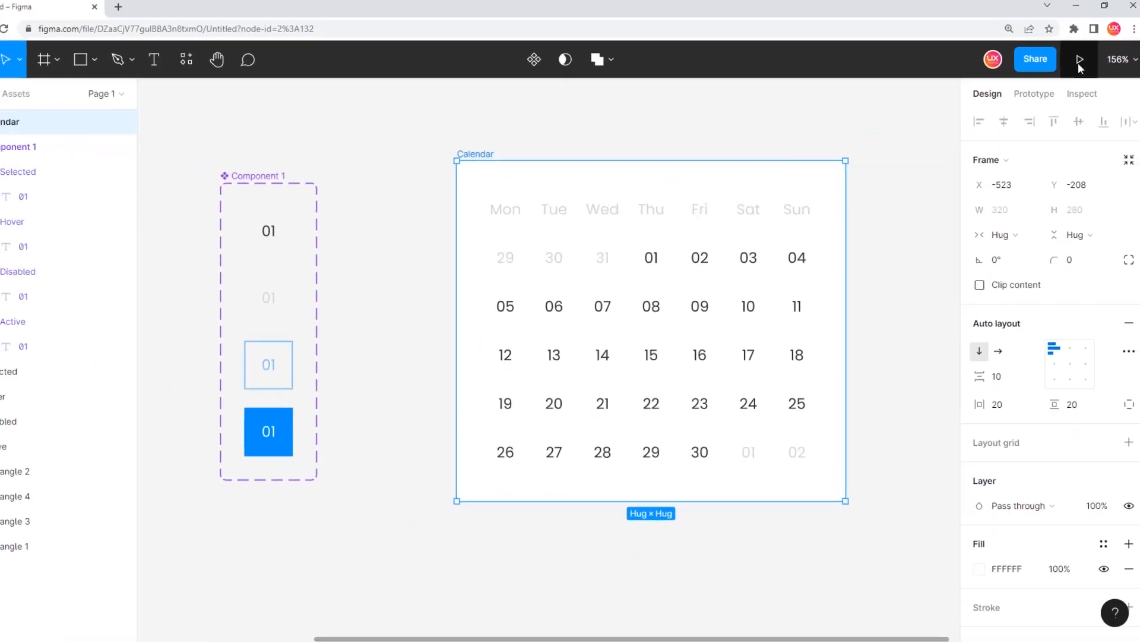
{"action": "left_click", "coordinate": [1079, 60]}
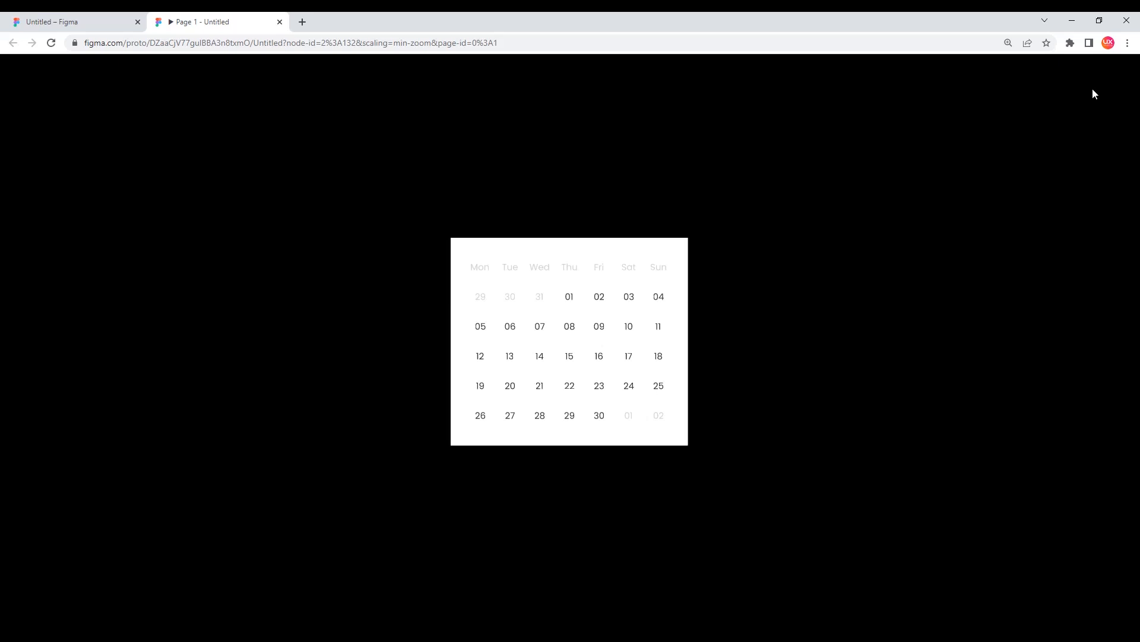
{"action": "left_click", "coordinate": [1081, 68]}
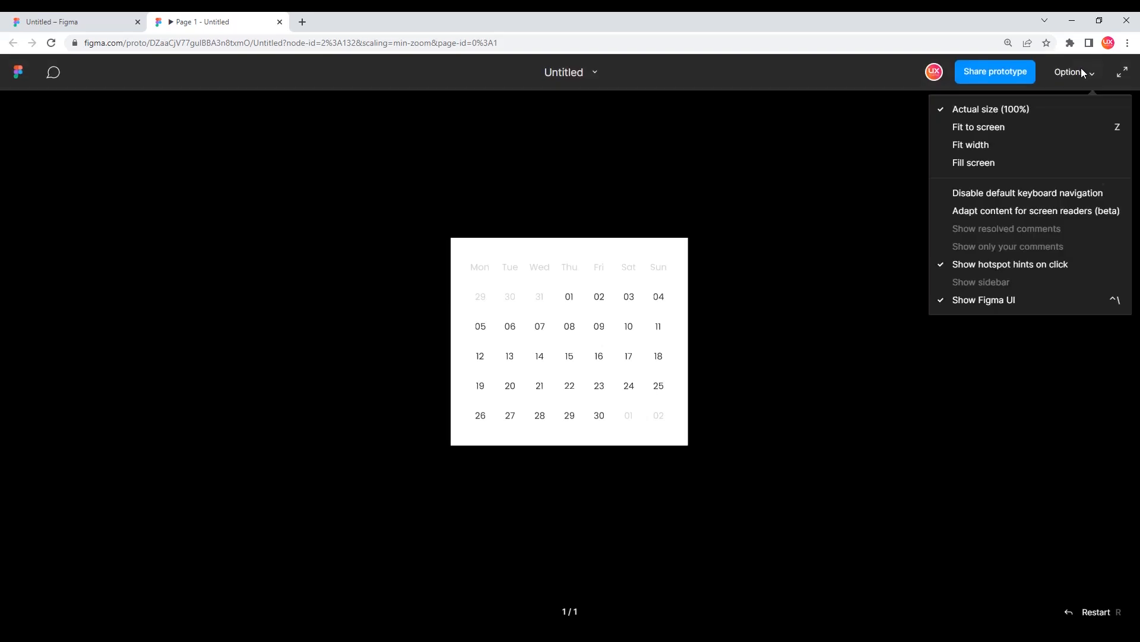
{"action": "left_click", "coordinate": [990, 162]}
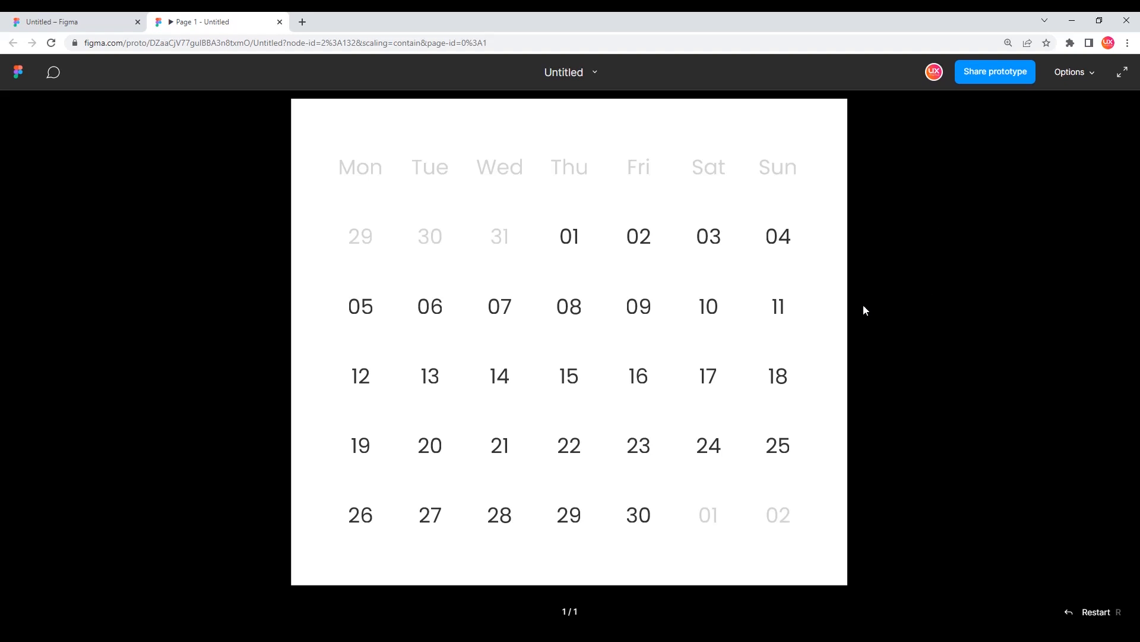
Test the prototype by hovering over dates, selecting 16 through 20, and deselecting 20 and 19
{"action": "left_click", "coordinate": [776, 237]}
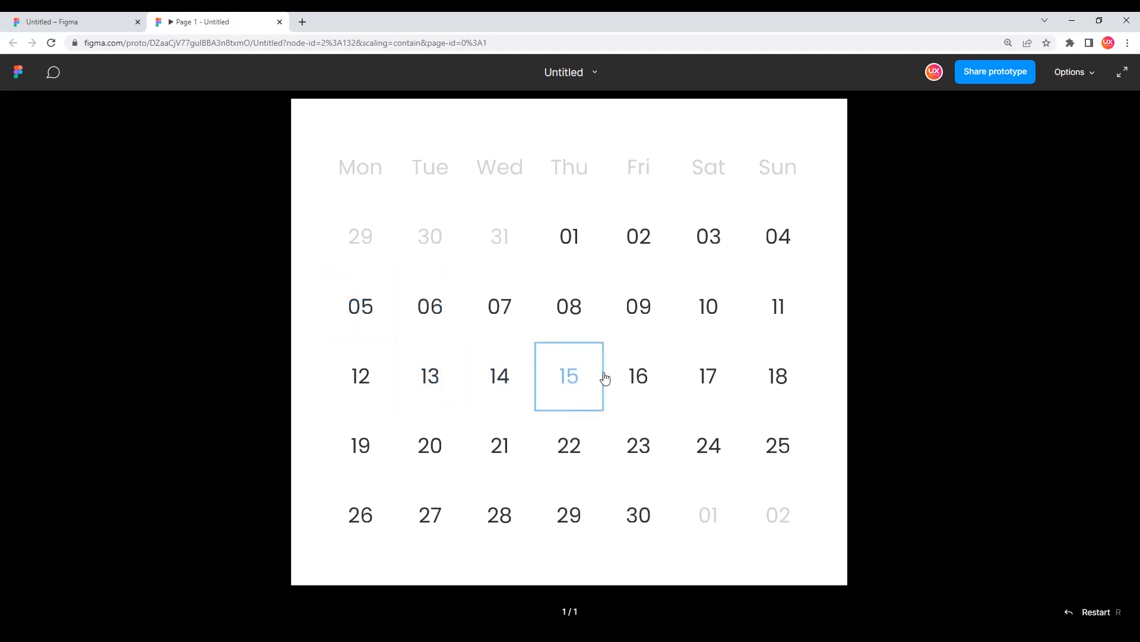
{"action": "left_click", "coordinate": [636, 377]}
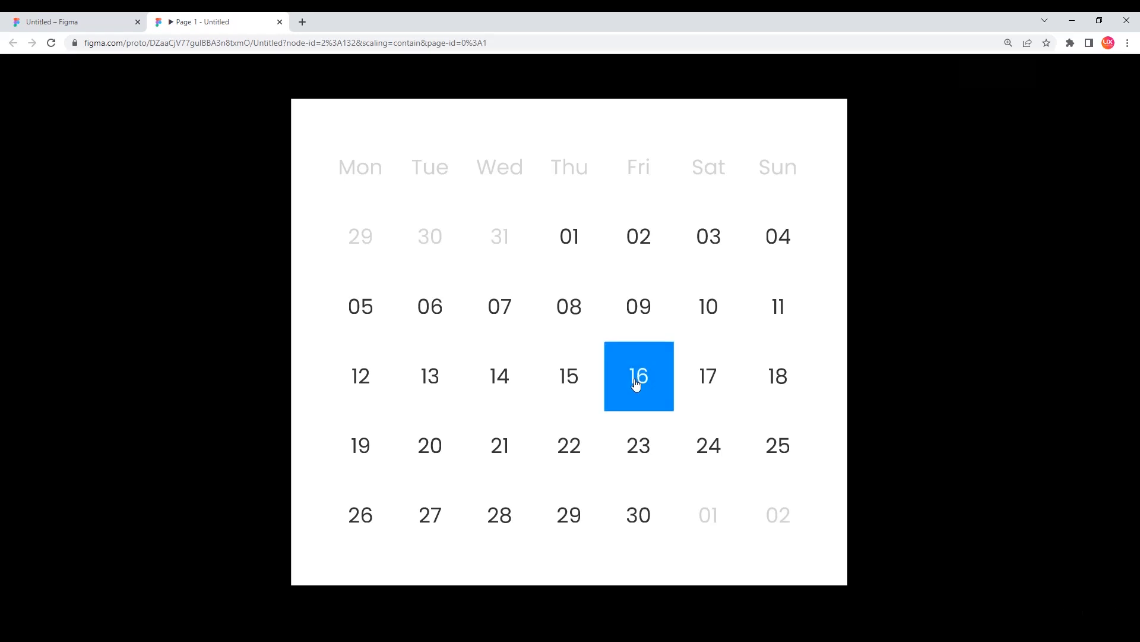
{"action": "left_click", "coordinate": [720, 394]}
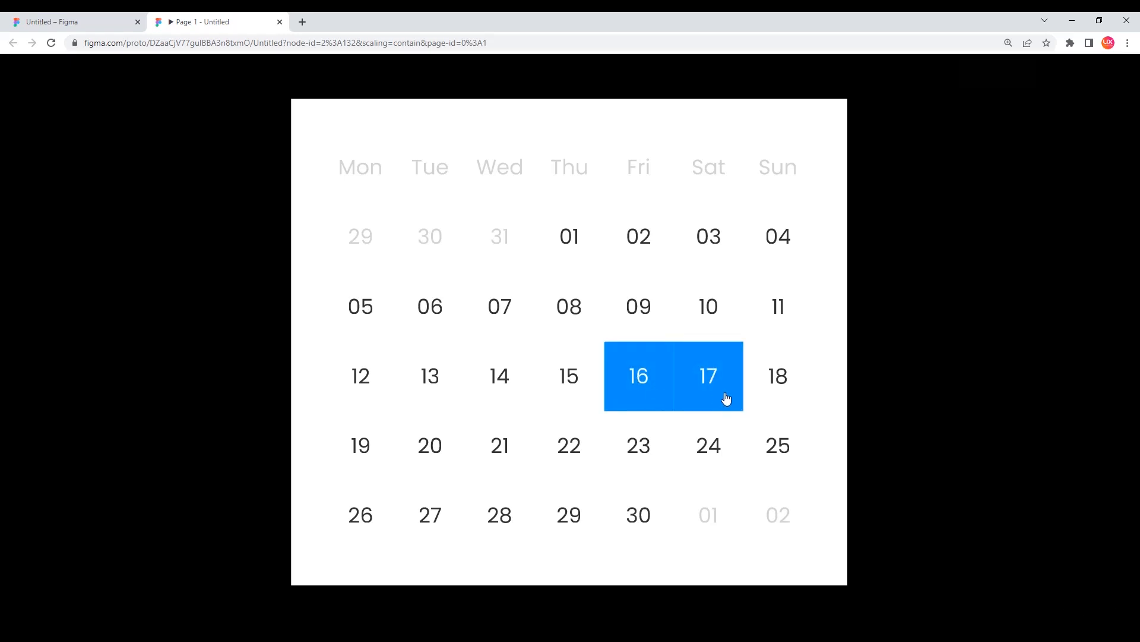
{"action": "left_click", "coordinate": [783, 379]}
{"action": "left_click", "coordinate": [357, 451]}
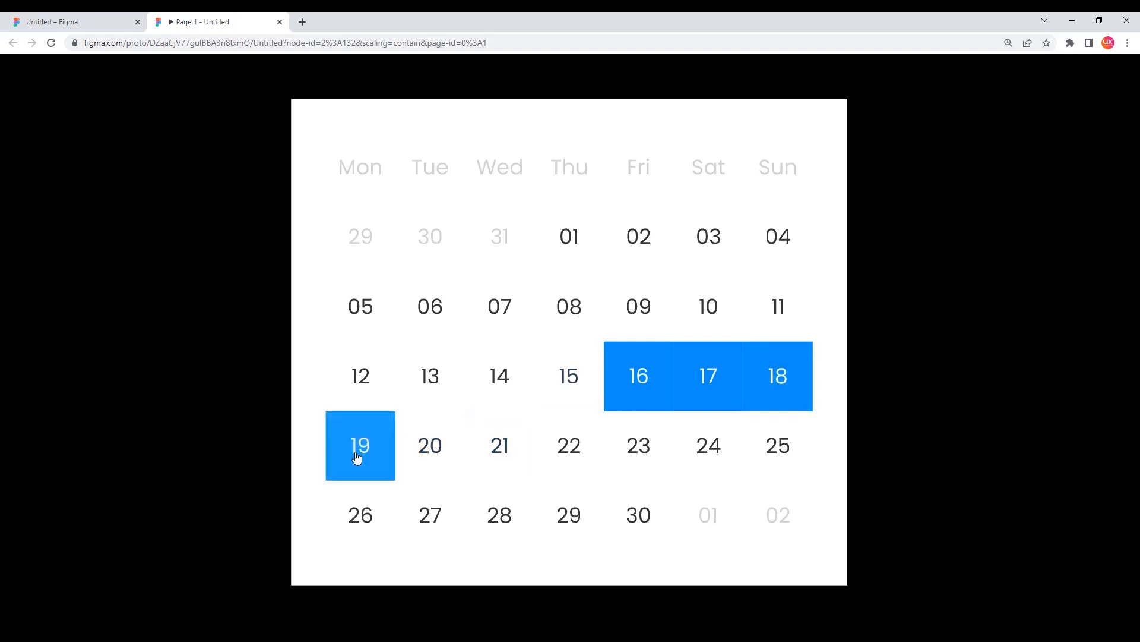
{"action": "left_click", "coordinate": [427, 451]}
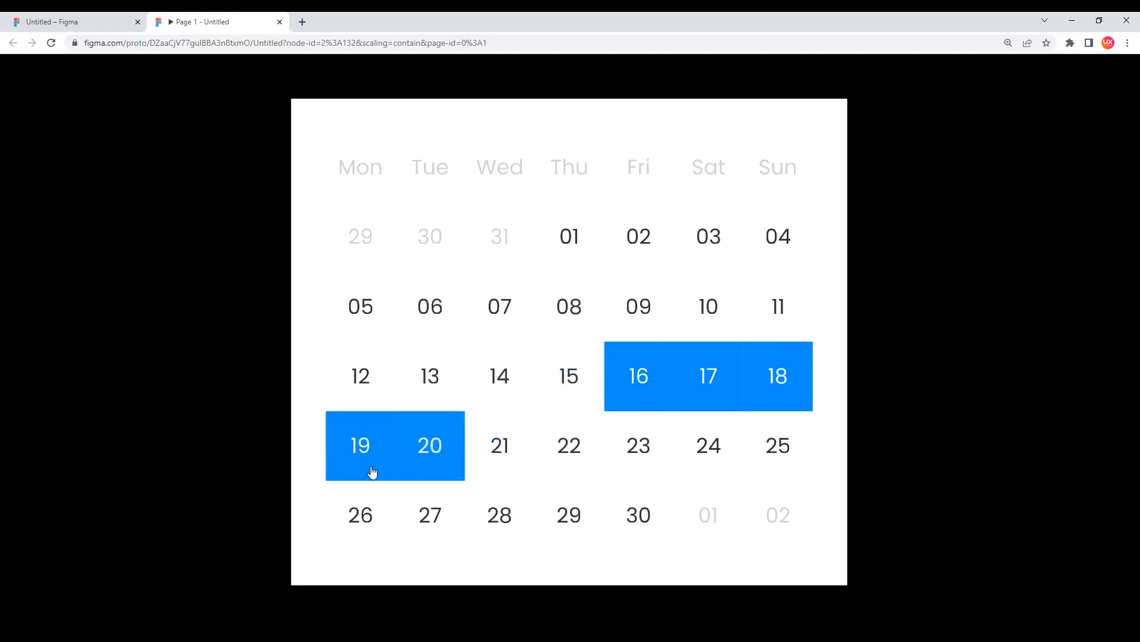
{"action": "left_click", "coordinate": [432, 451]}
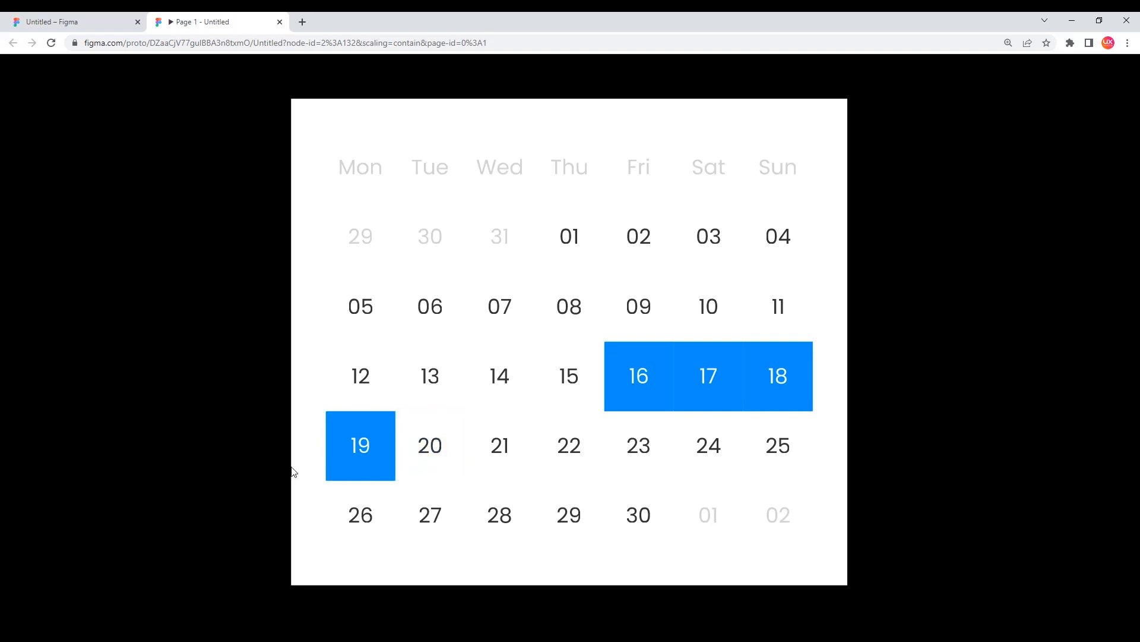
{"action": "left_click", "coordinate": [337, 456]}
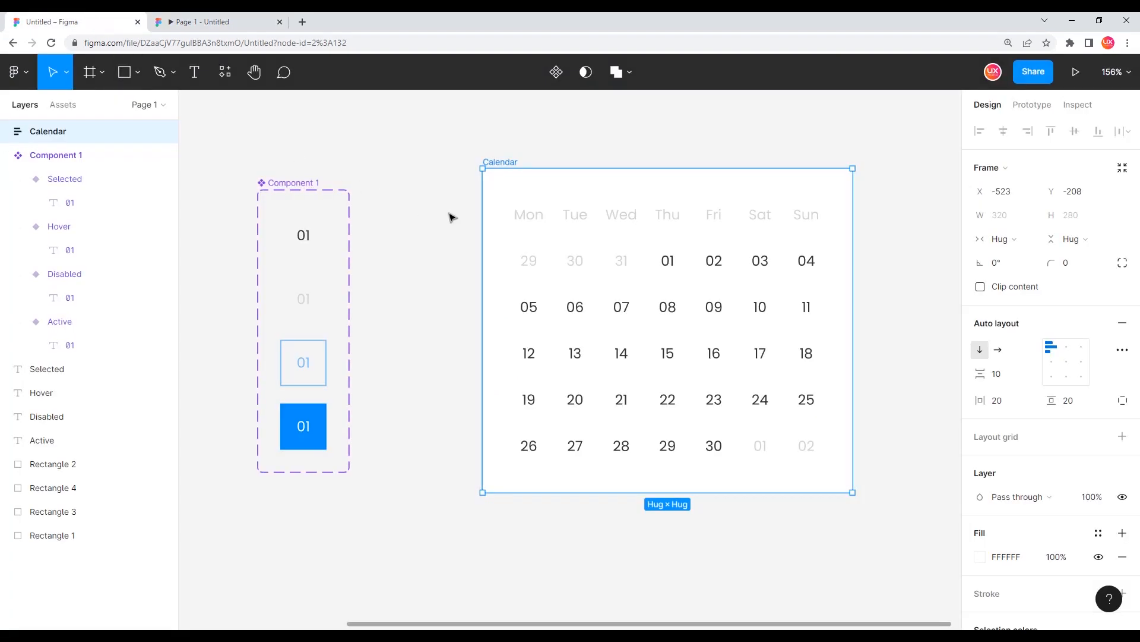
Set the Hover variant's corner radius to 10 and check the hover state in the prototype preview
{"action": "left_click", "coordinate": [428, 203]}
{"action": "scroll", "coordinate": [421, 243], "scroll_direction": "down", "scroll_amount": 2}
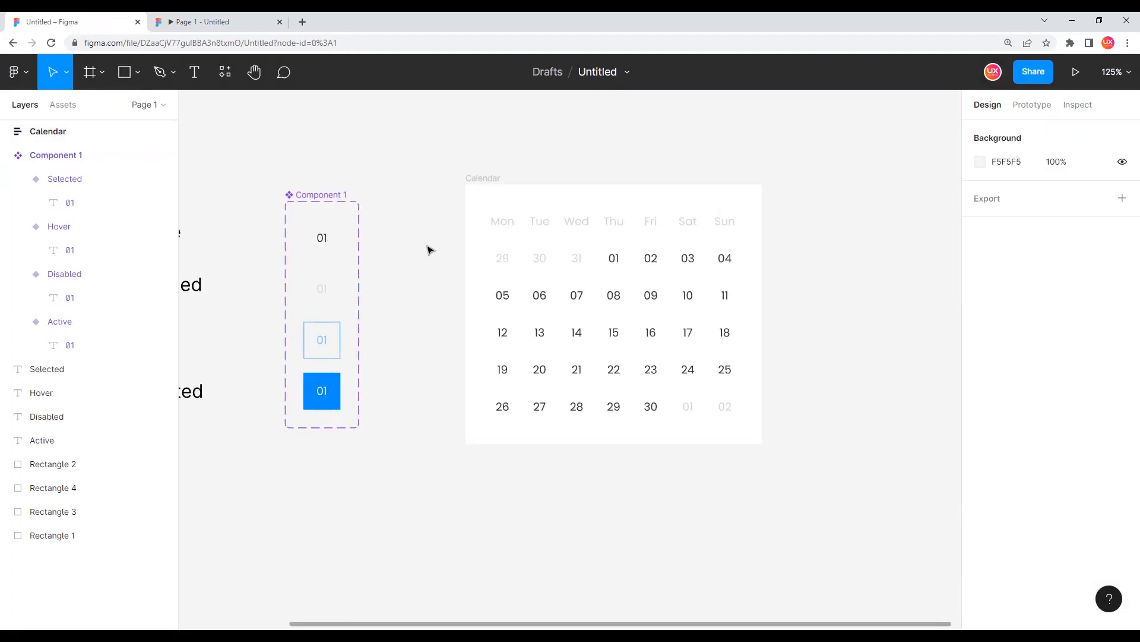
{"action": "scroll", "coordinate": [309, 344], "scroll_direction": "up", "scroll_amount": 2}
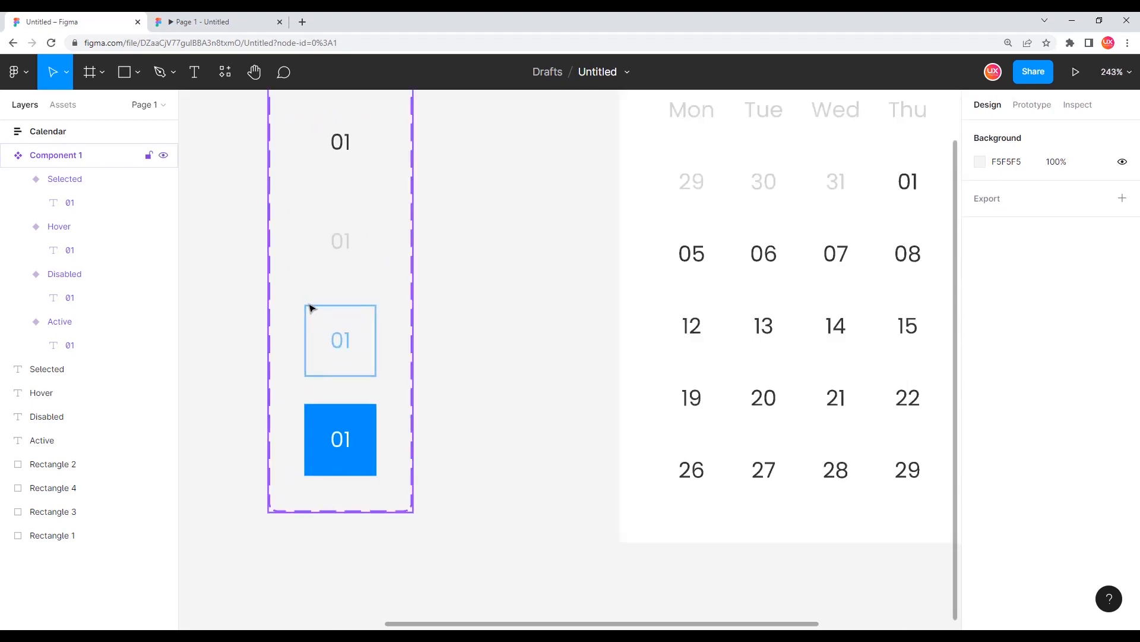
{"action": "scroll", "coordinate": [314, 304], "scroll_direction": "up", "scroll_amount": 6}
{"action": "left_click", "coordinate": [319, 301]}
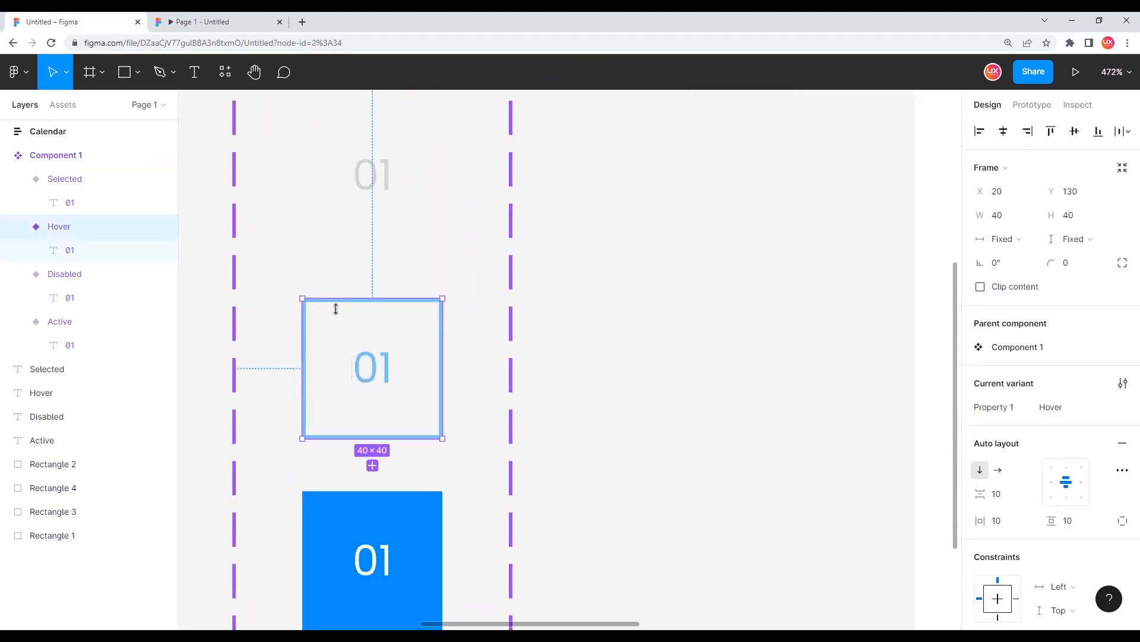
{"action": "left_click", "coordinate": [339, 315]}
{"action": "left_click", "coordinate": [1089, 272]}
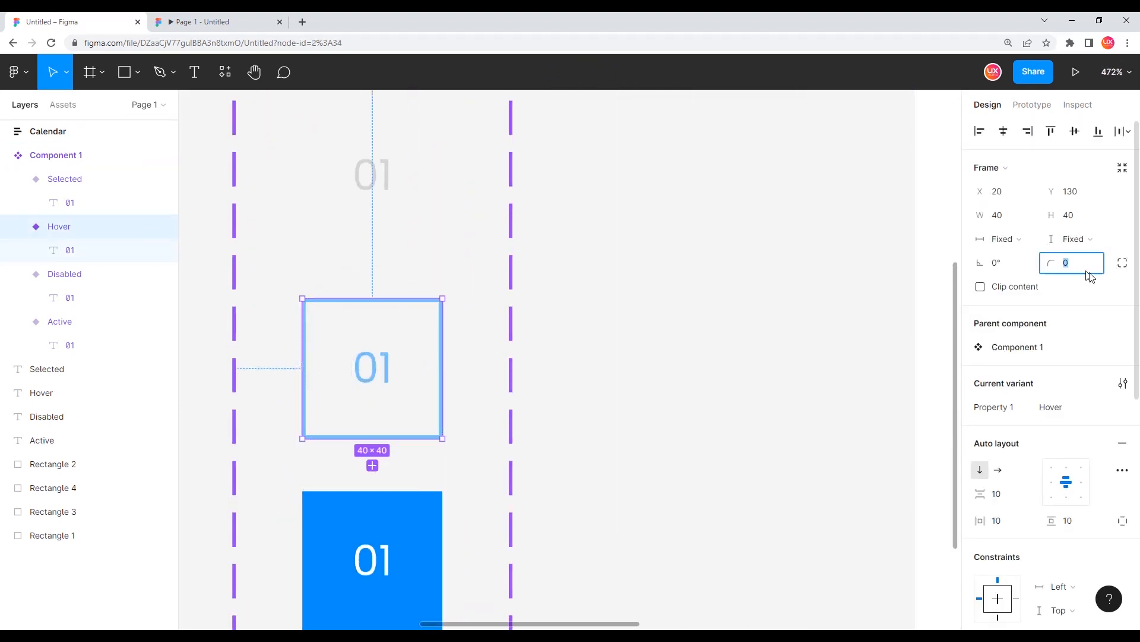
{"action": "key", "text": "Return"}
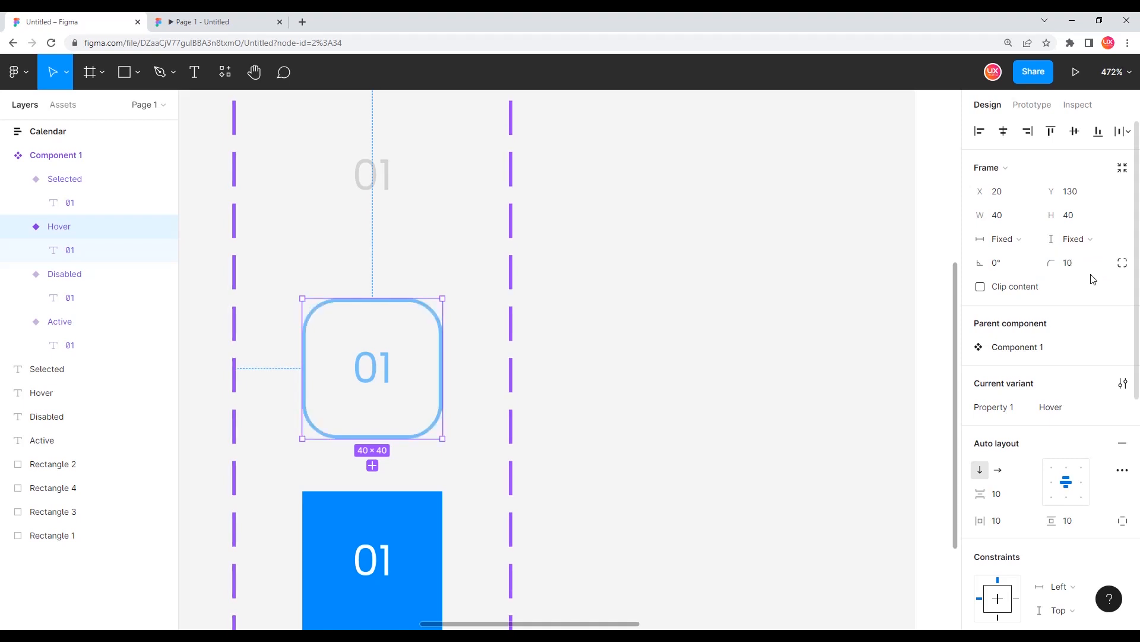
{"action": "left_click", "coordinate": [190, 22]}
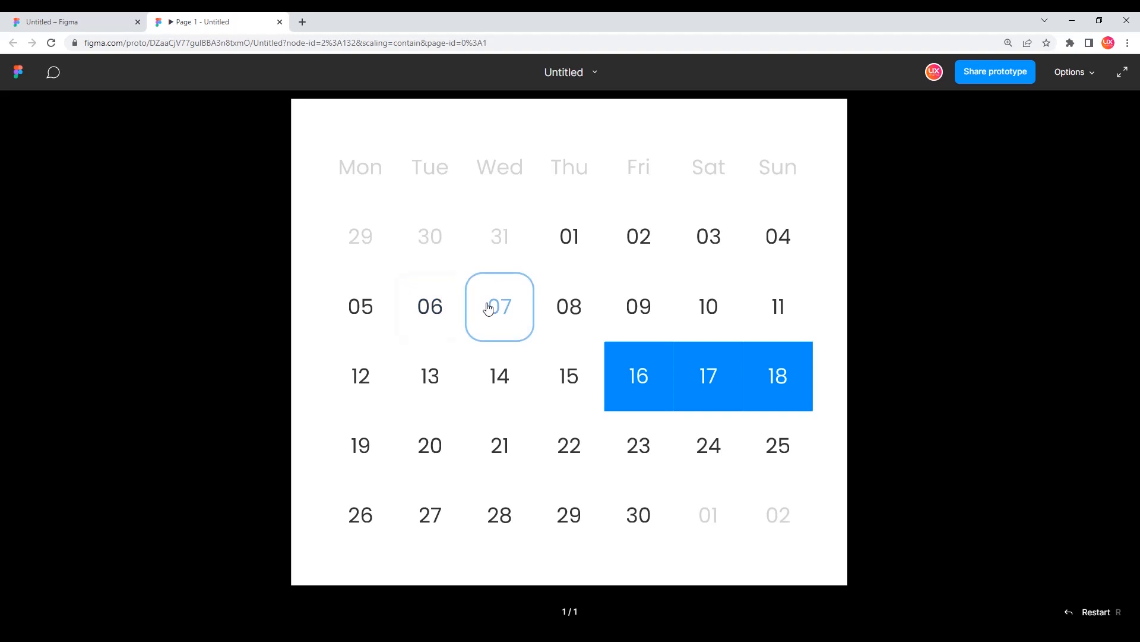
Set the Selected variant's corner radius to 10 and check the selected dates in the prototype preview
{"action": "left_click", "coordinate": [79, 22]}
{"action": "scroll", "coordinate": [473, 456], "scroll_direction": "down", "scroll_amount": 4}
{"action": "left_click", "coordinate": [356, 304]}
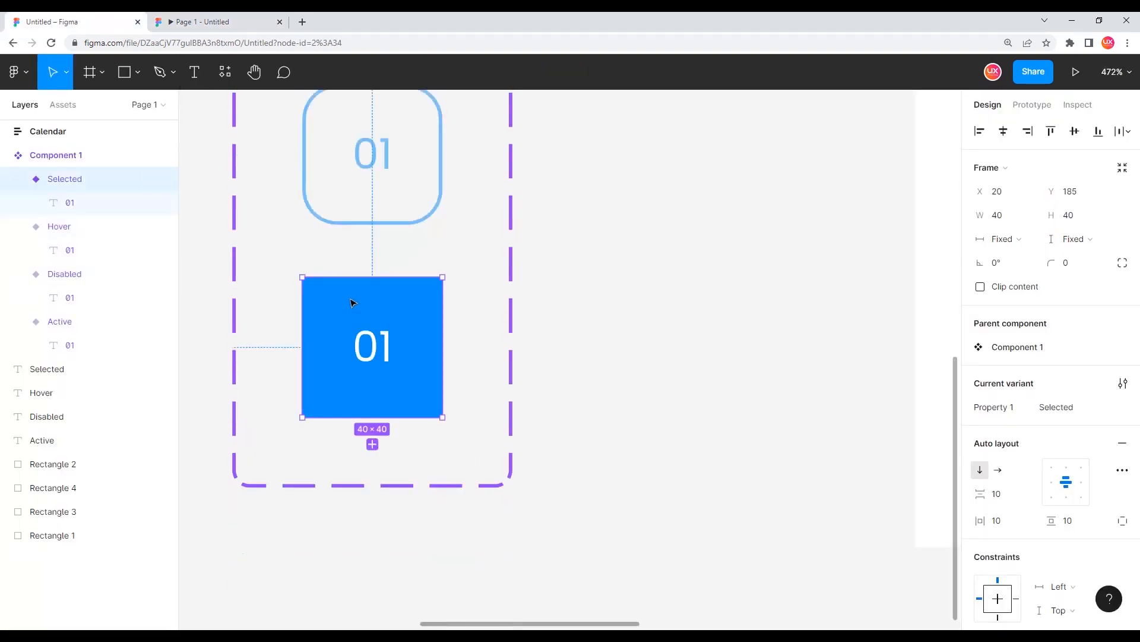
{"action": "left_click", "coordinate": [1084, 269]}
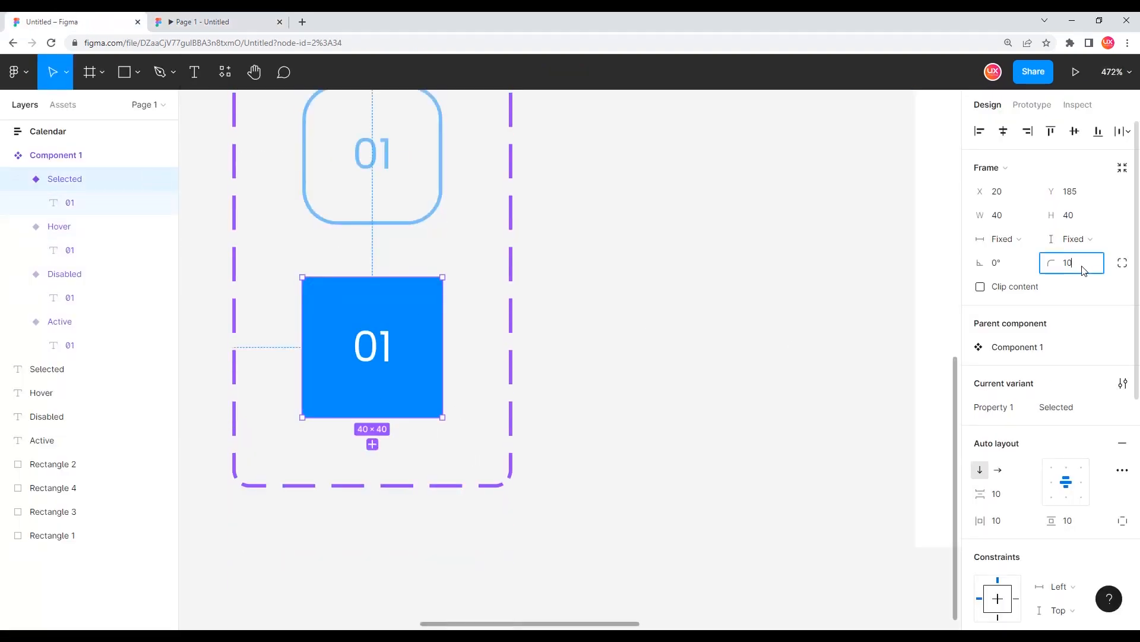
{"action": "key", "text": "Return"}
{"action": "left_click", "coordinate": [221, 21]}
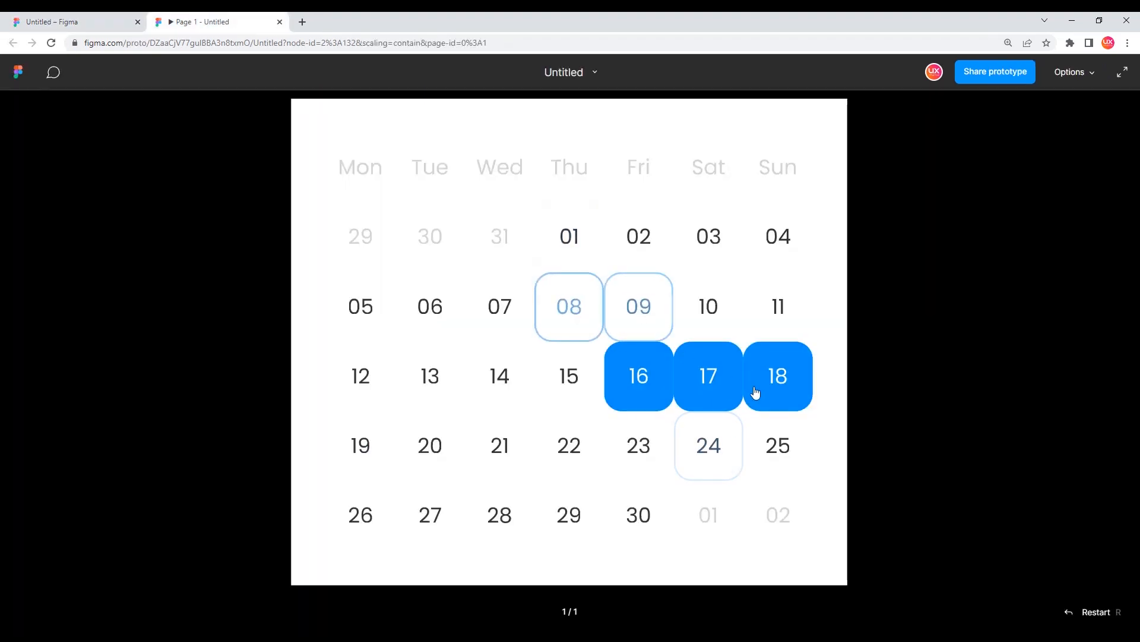
Round the corners of the white Calendar frame by changing its corner radius, and deselect it
{"action": "left_click", "coordinate": [83, 21]}
{"action": "scroll", "coordinate": [428, 411], "scroll_direction": "down", "scroll_amount": 8}
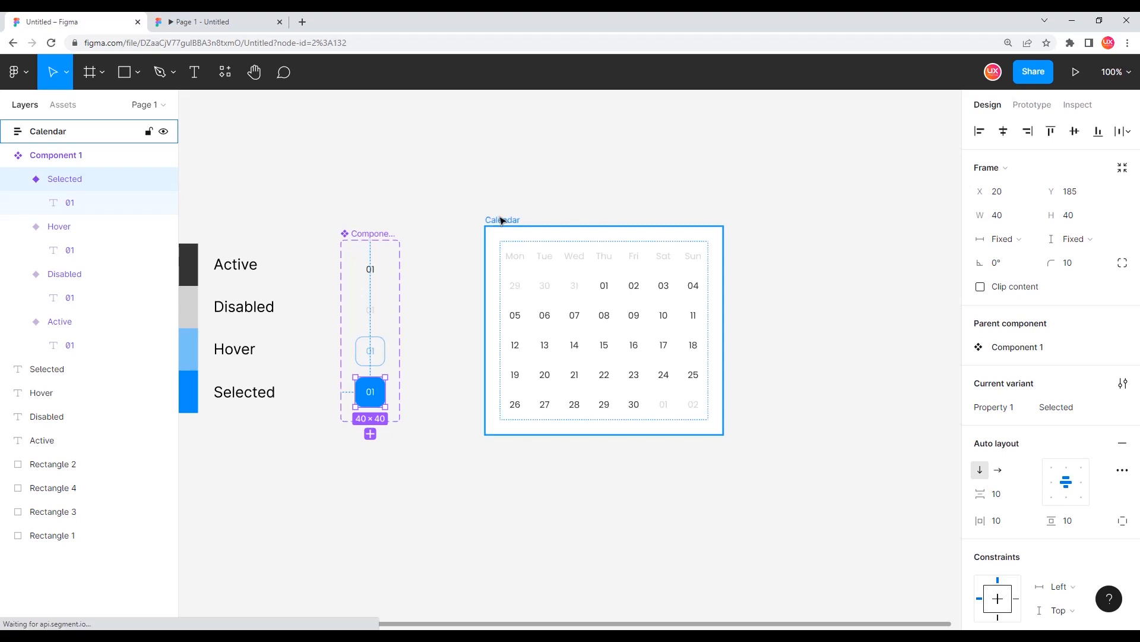
{"action": "left_click", "coordinate": [500, 221]}
{"action": "left_click", "coordinate": [1080, 274]}
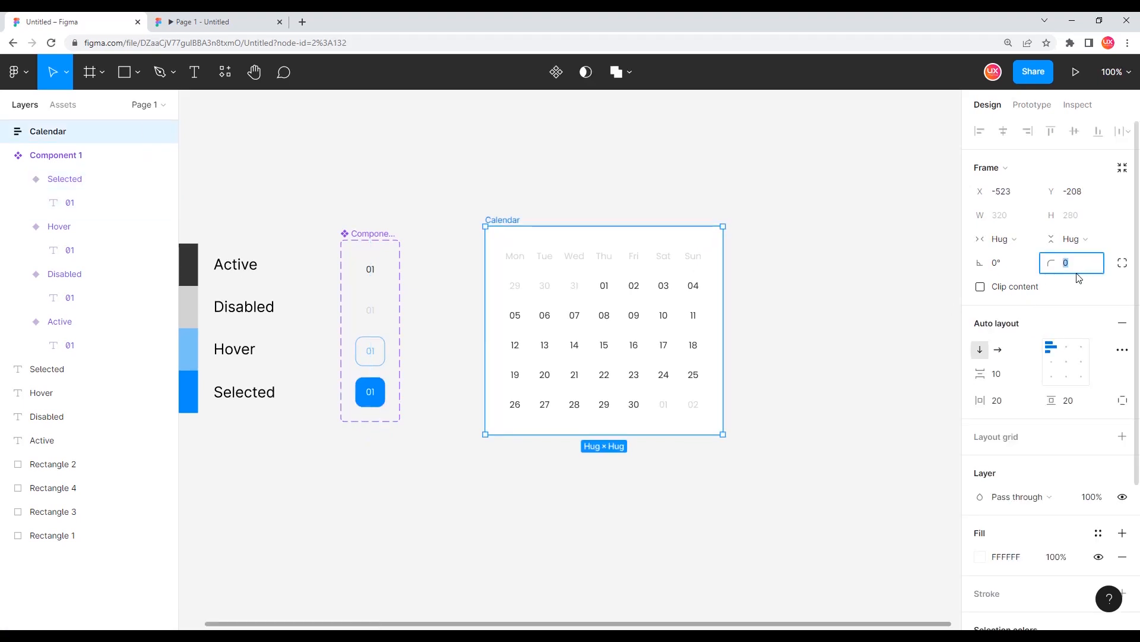
{"action": "left_click", "coordinate": [821, 333]}
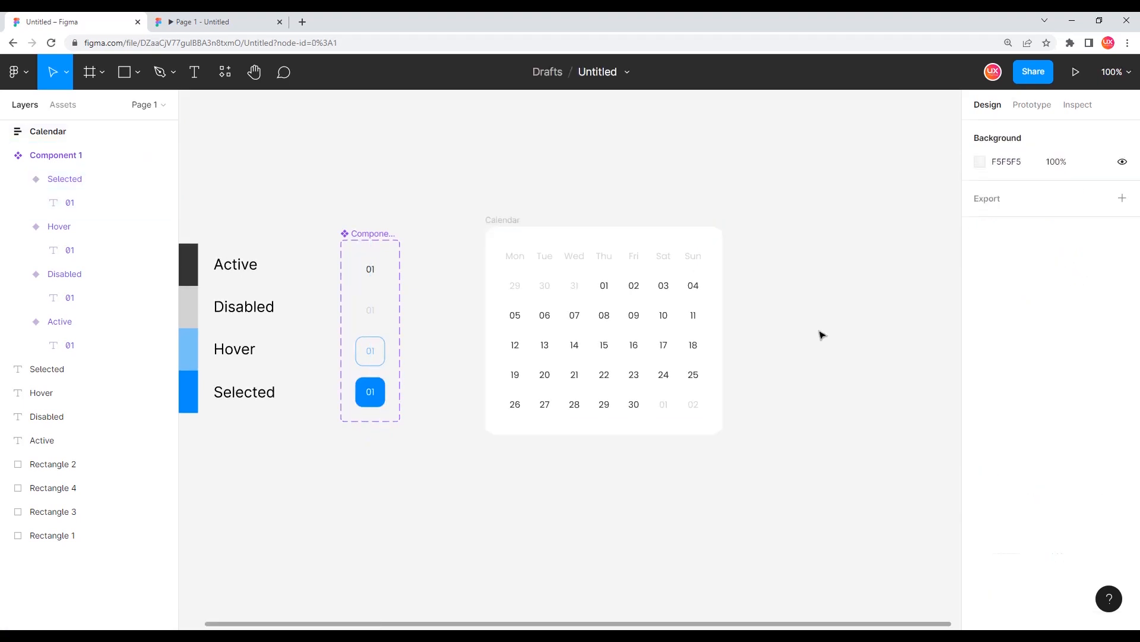
Add a drop shadow to the Calendar frame with an X offset of 10 and a Y offset of 15
{"action": "left_click", "coordinate": [521, 222]}
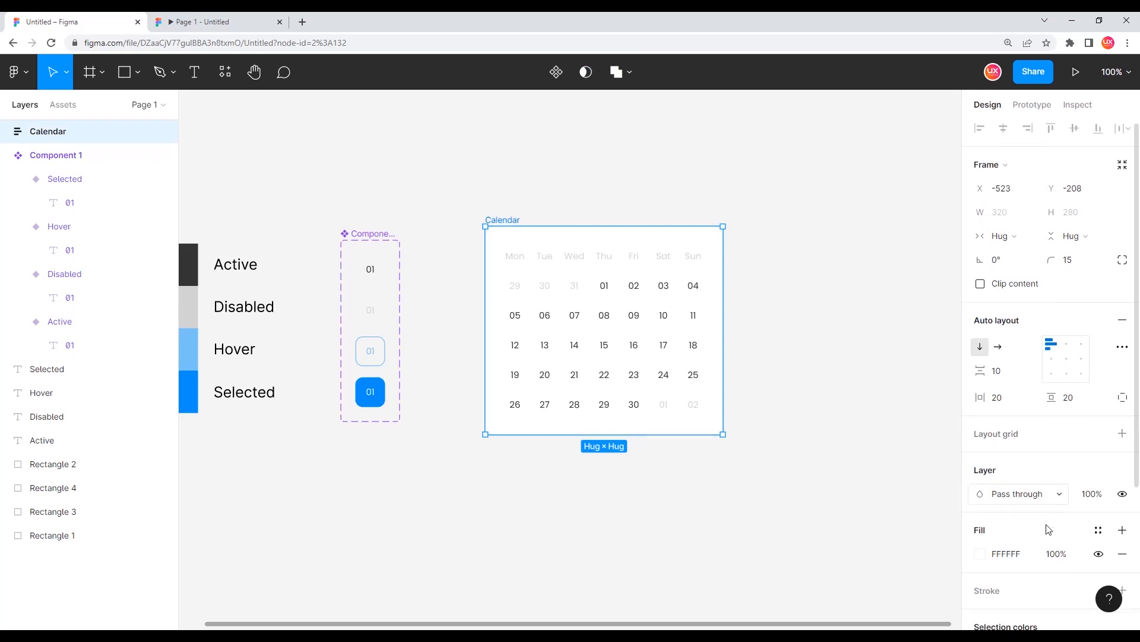
{"action": "scroll", "coordinate": [1048, 528], "scroll_direction": "down", "scroll_amount": 4}
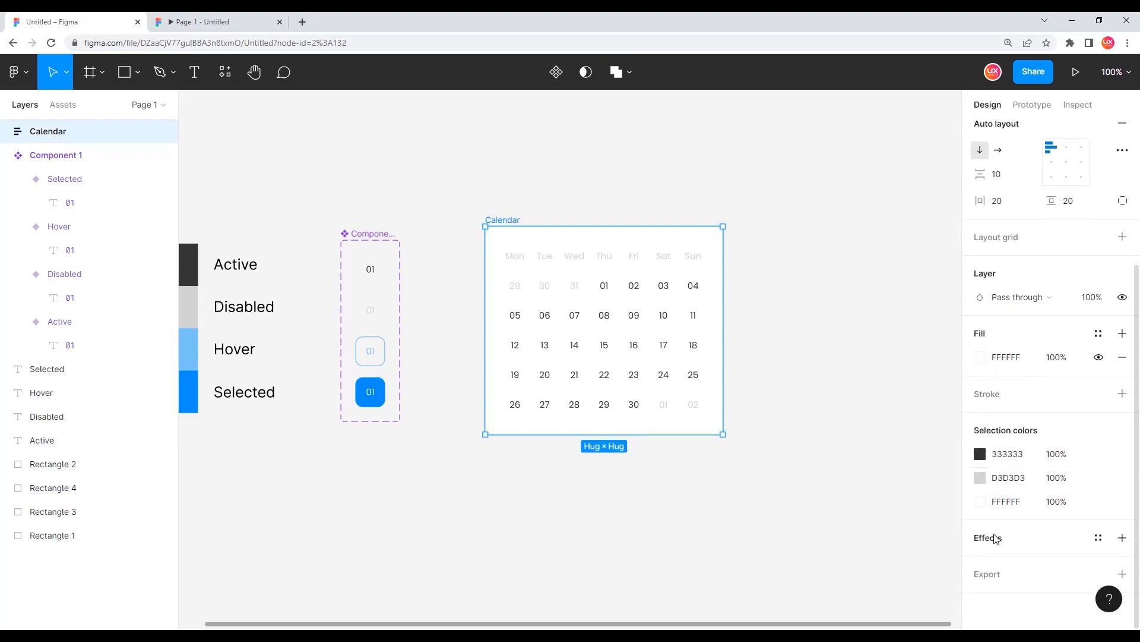
{"action": "left_click", "coordinate": [996, 539]}
{"action": "left_click", "coordinate": [980, 562]}
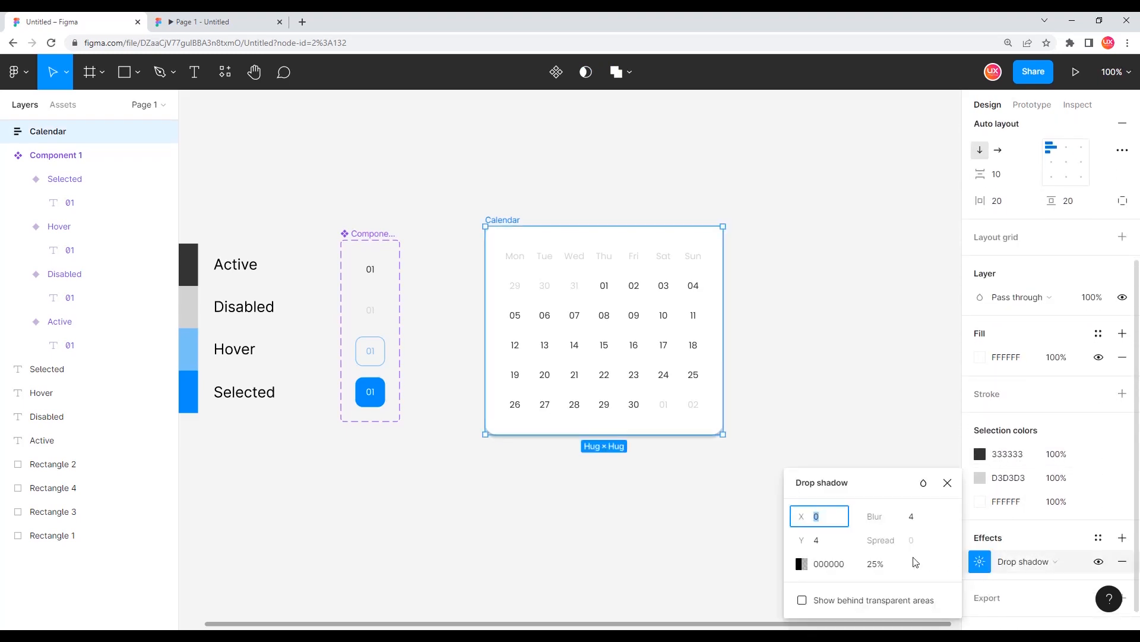
{"action": "type", "text": "10"}
{"action": "key", "text": "Tab"}
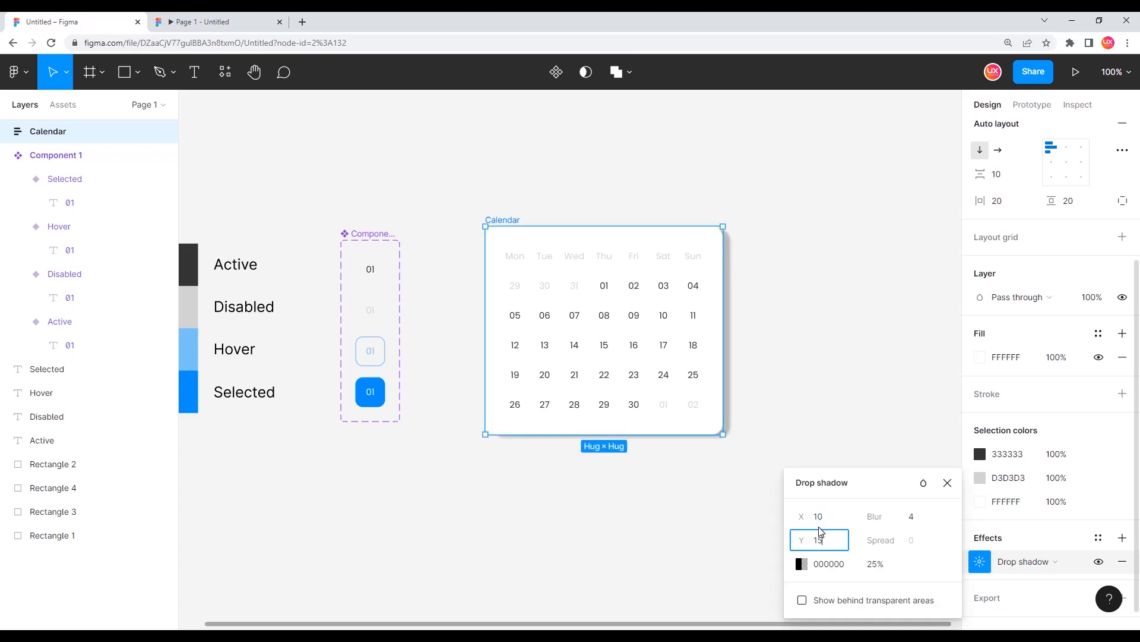
Set the Calendar drop shadow's opacity to 5% and its blur to 25, and deselect the frame
{"action": "left_click", "coordinate": [886, 566]}
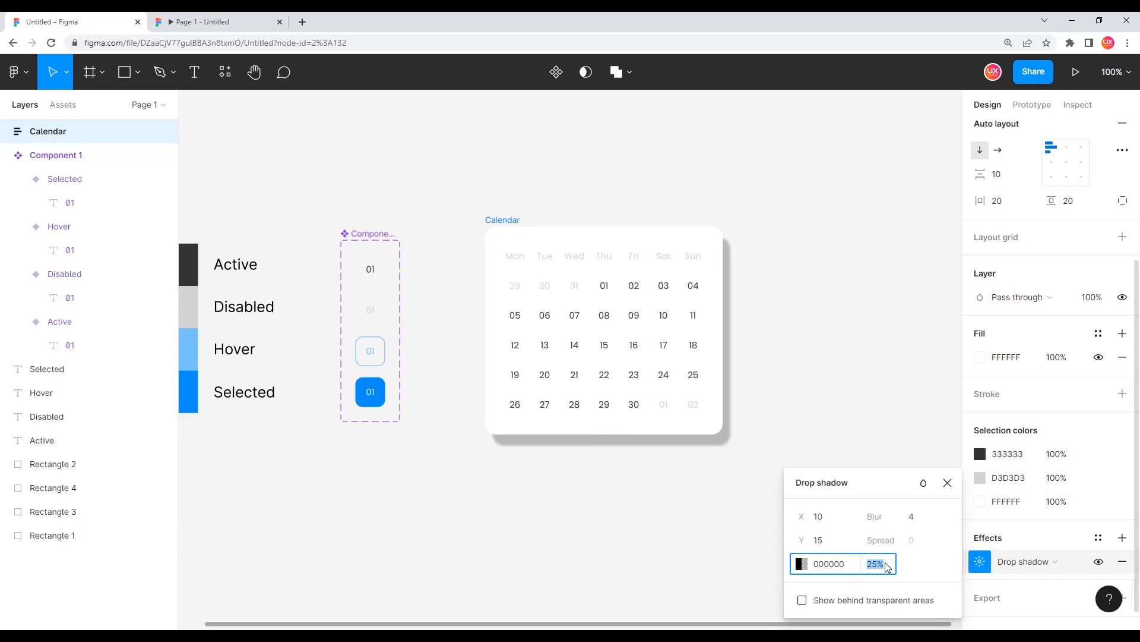
{"action": "type", "text": "5"}
{"action": "key", "text": "Return"}
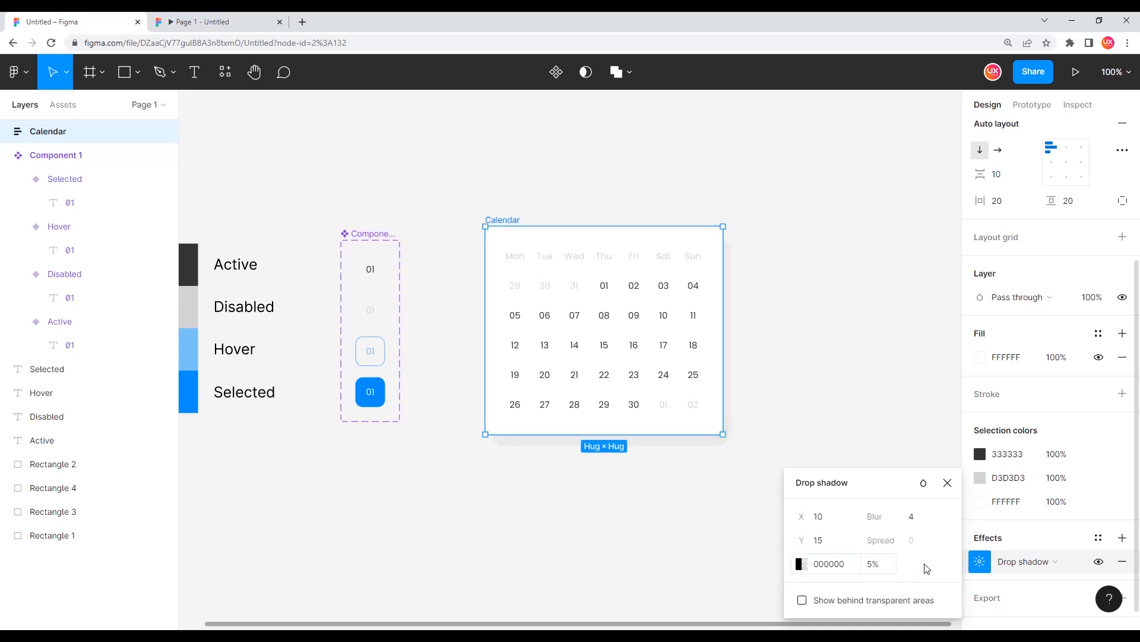
{"action": "left_click", "coordinate": [920, 521]}
{"action": "key", "text": "Return"}
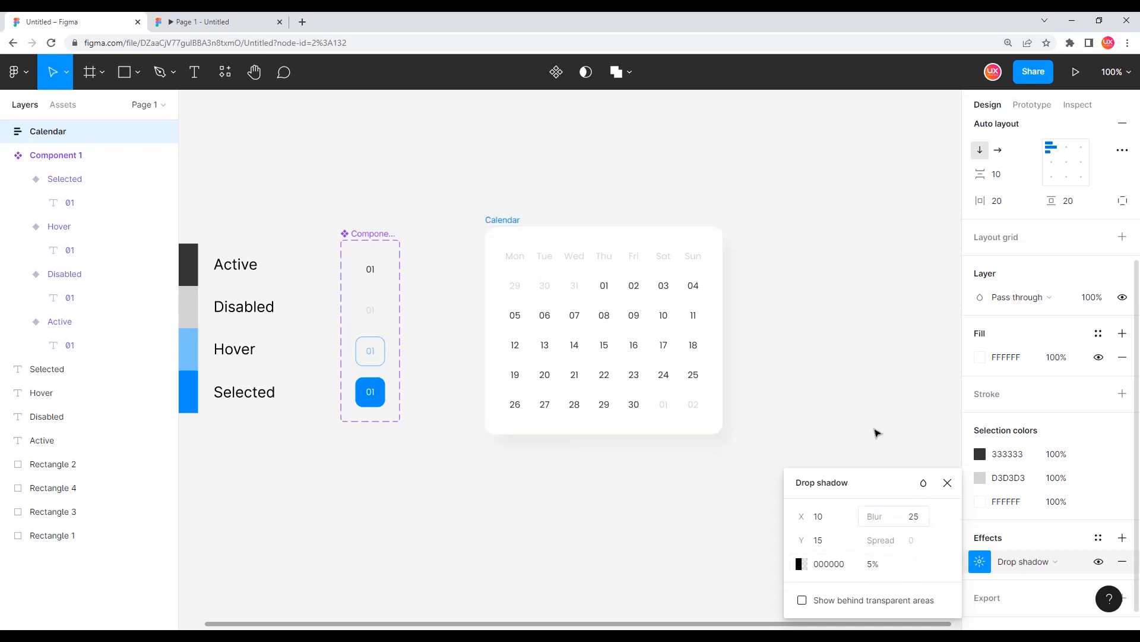
{"action": "left_click", "coordinate": [852, 362]}
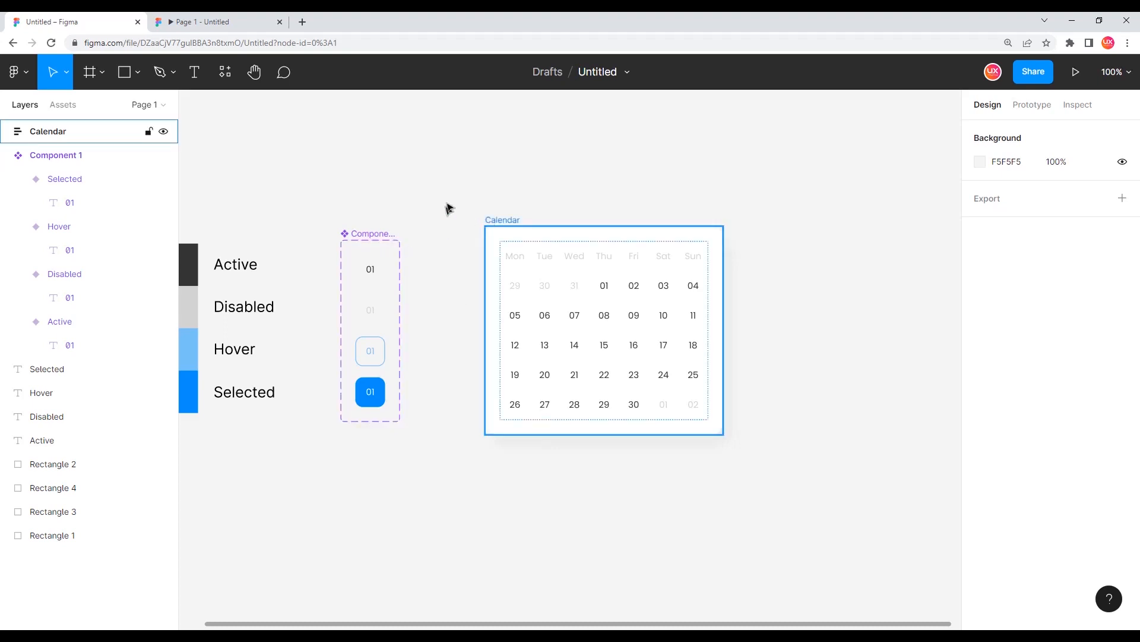
Compare the Calendar design with its prototype preview, checking the hover state on date 01, and return to the design file
{"action": "scroll", "coordinate": [410, 225], "scroll_direction": "up", "scroll_amount": 2}
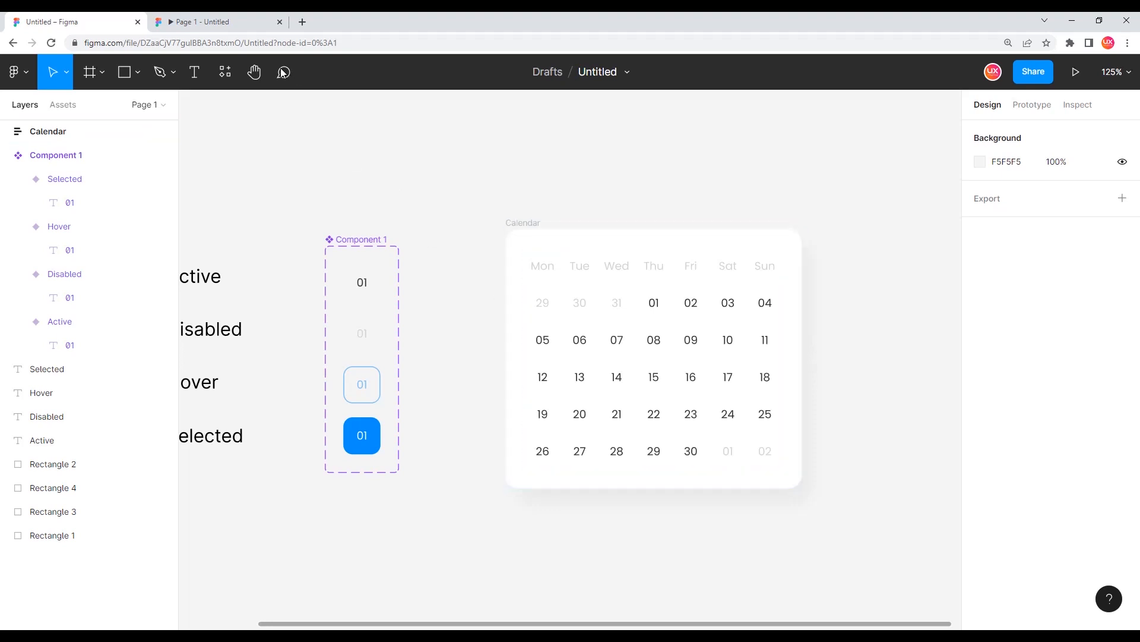
{"action": "left_click", "coordinate": [231, 20]}
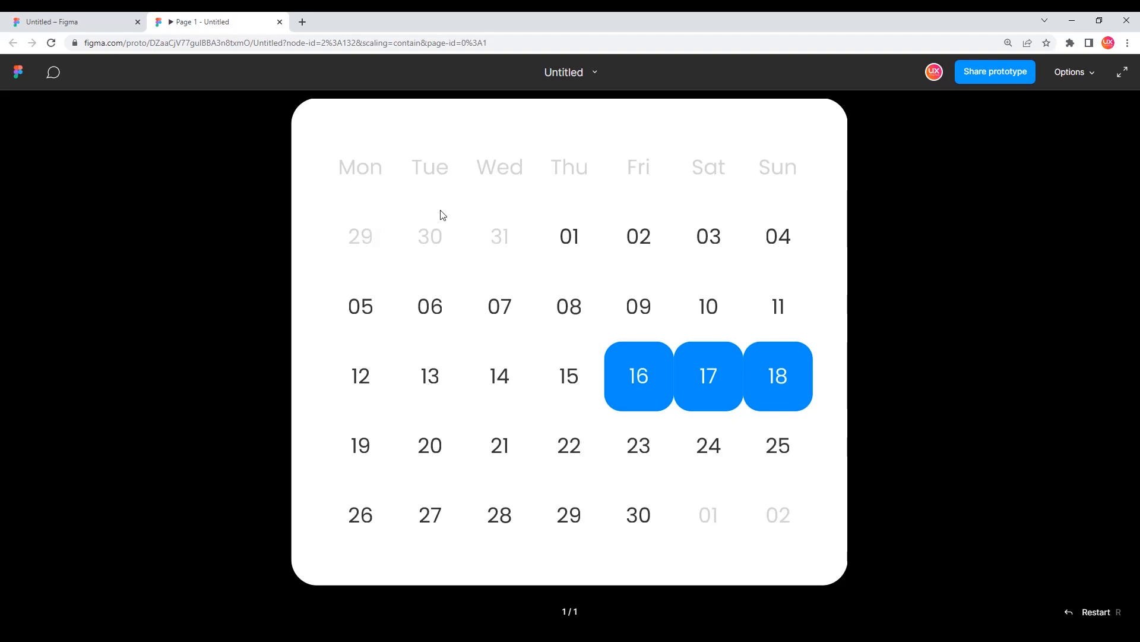
{"action": "left_click", "coordinate": [87, 22]}
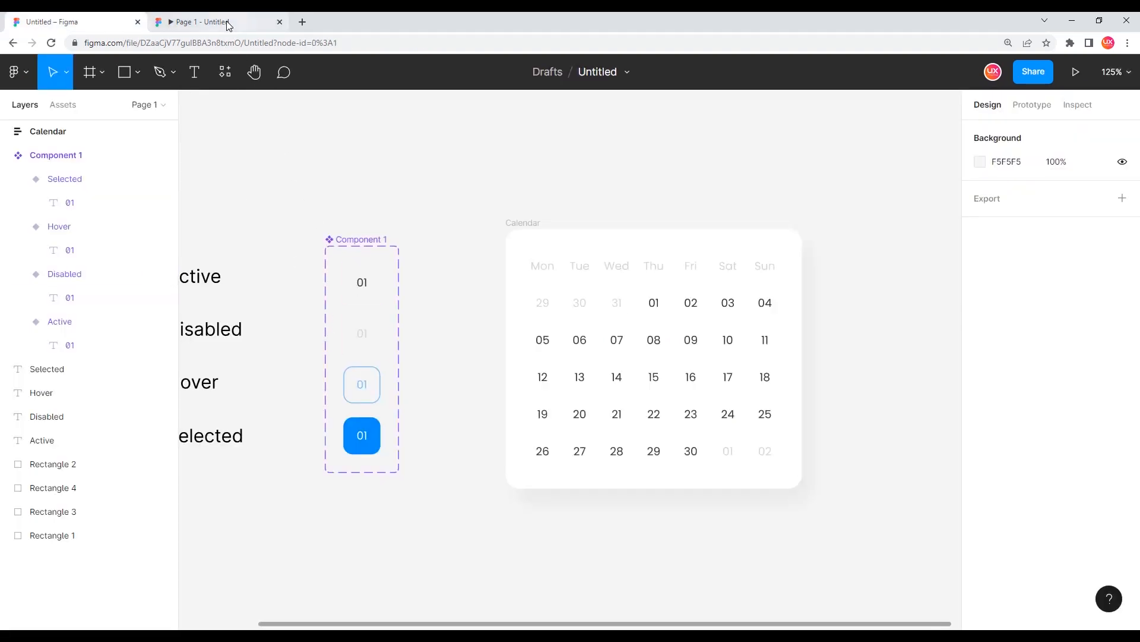
{"action": "left_click", "coordinate": [261, 22]}
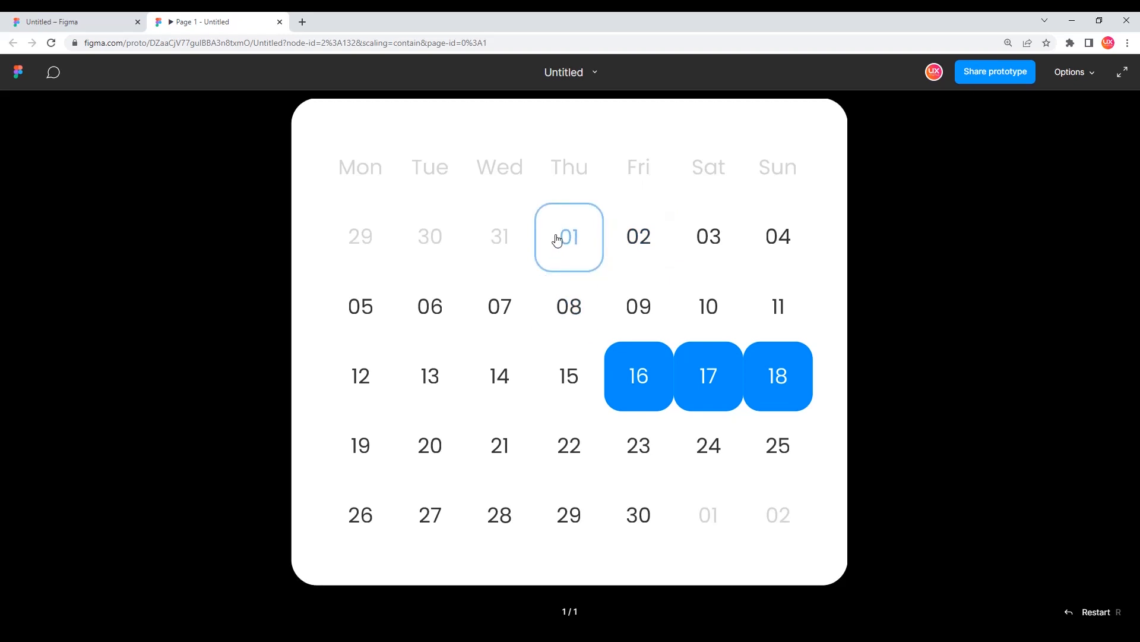
{"action": "left_click", "coordinate": [107, 25]}
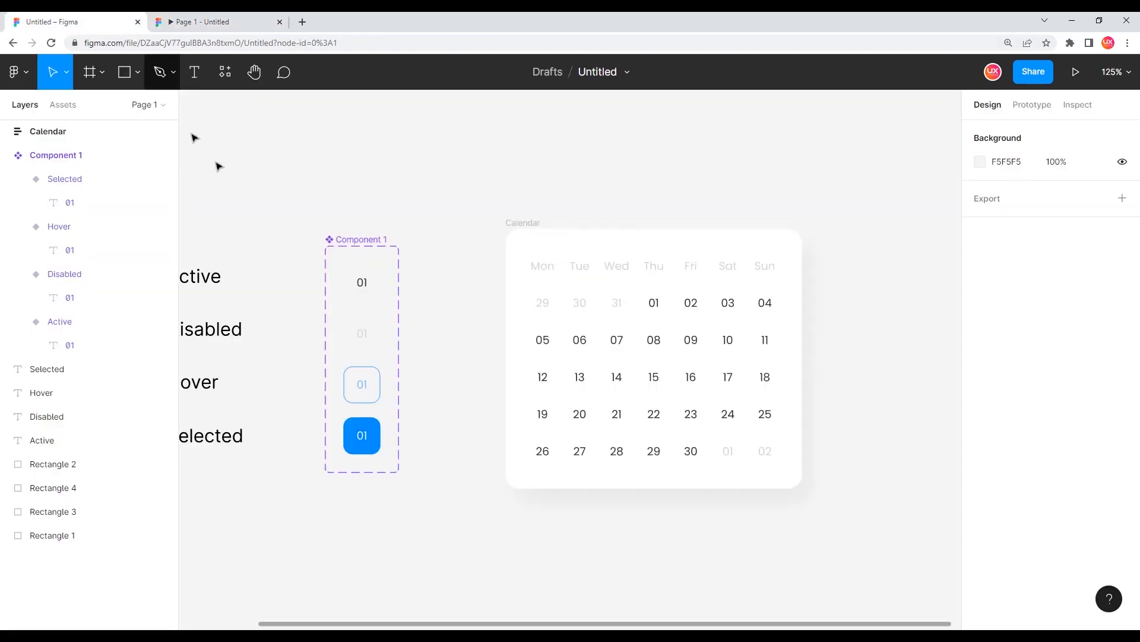
Review the colour swatches, date-cell variants and Calendar frame up close, recheck date hovering in the prototype preview, and return to the full design
{"action": "scroll", "coordinate": [349, 326], "scroll_direction": "up", "scroll_amount": 5, "text": "ctrl"}
{"action": "scroll", "coordinate": [374, 285], "scroll_direction": "down", "scroll_amount": 2}
{"action": "scroll", "coordinate": [632, 346], "scroll_direction": "left", "scroll_amount": 5}
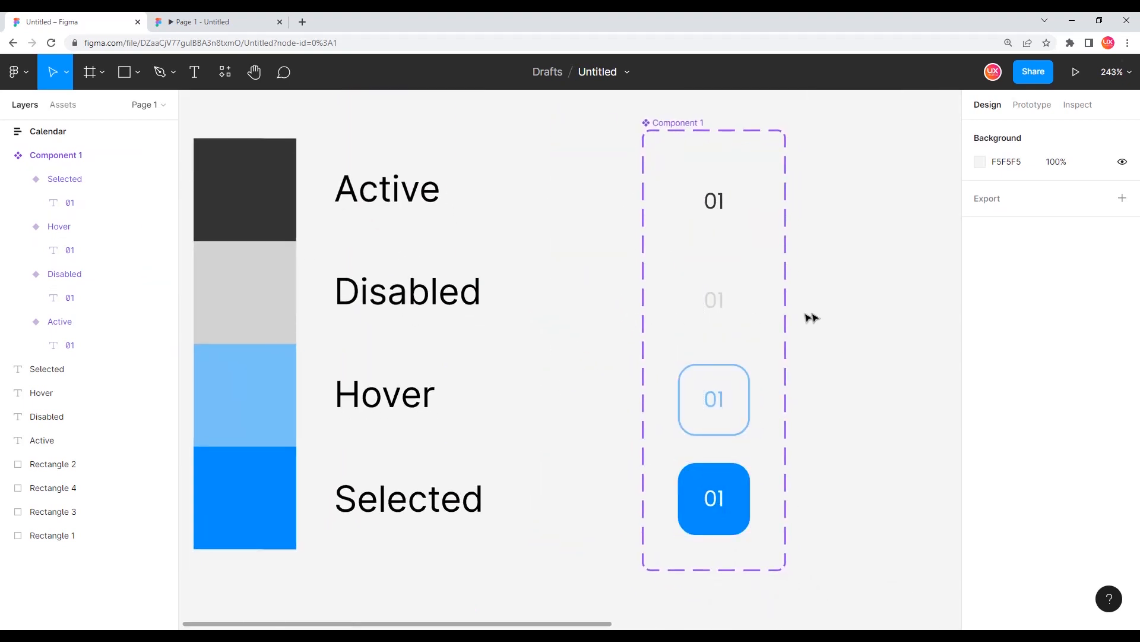
{"action": "left_click_drag", "start_coordinate": [875, 323], "coordinate": [295, 340]}
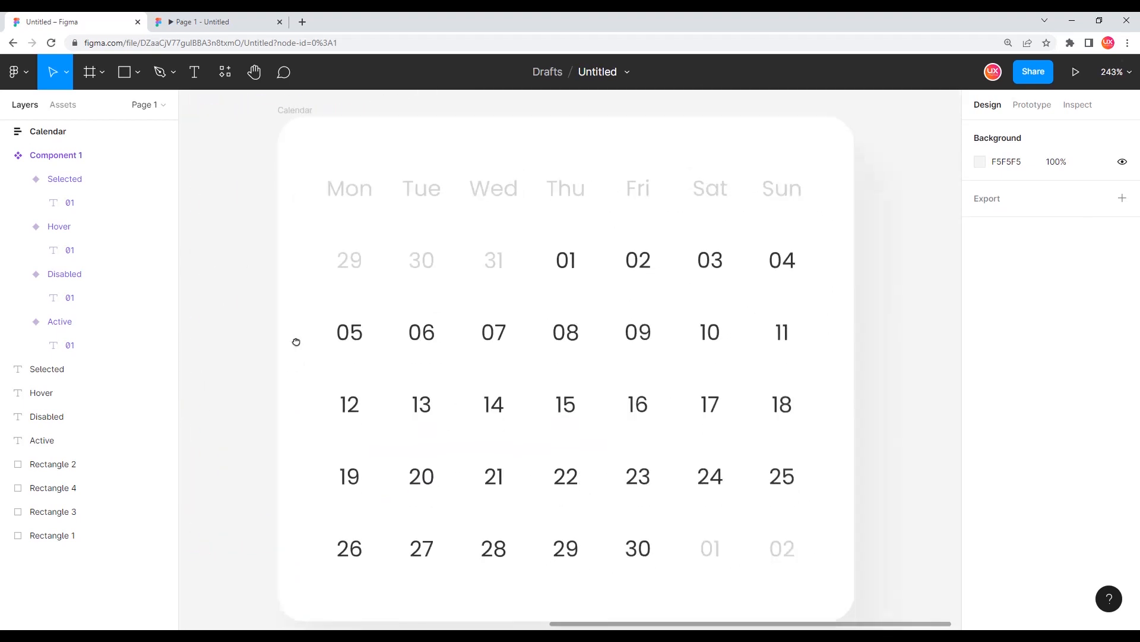
{"action": "left_click", "coordinate": [192, 18]}
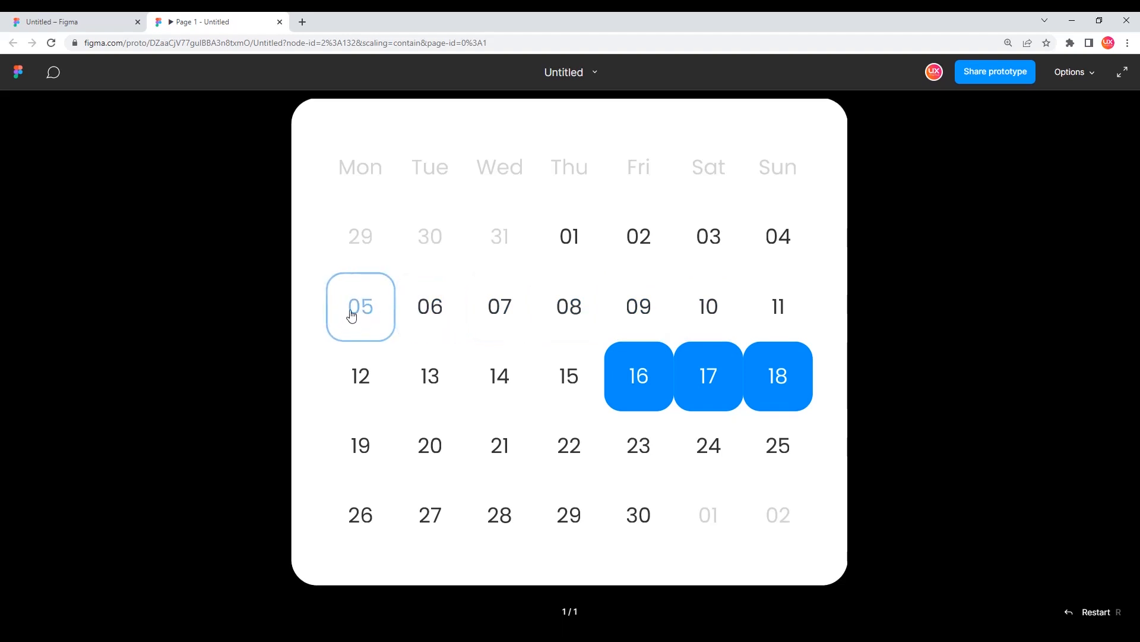
{"action": "left_click", "coordinate": [94, 24]}
{"action": "key", "text": "shift+0"}
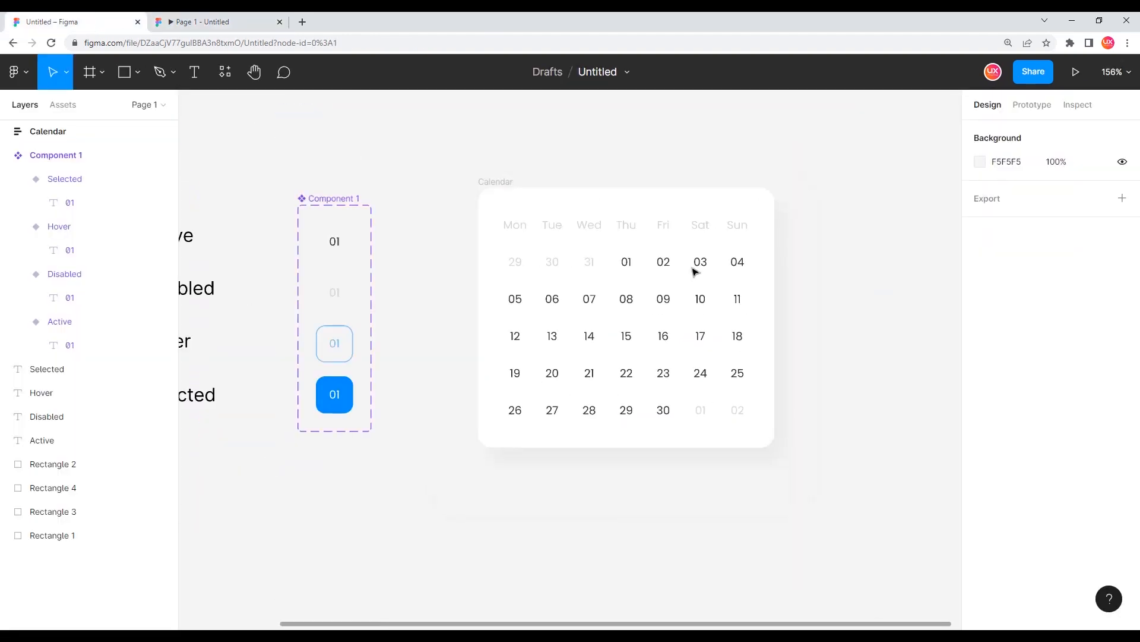
{"action": "left_click_drag", "start_coordinate": [352, 170], "coordinate": [444, 221]}
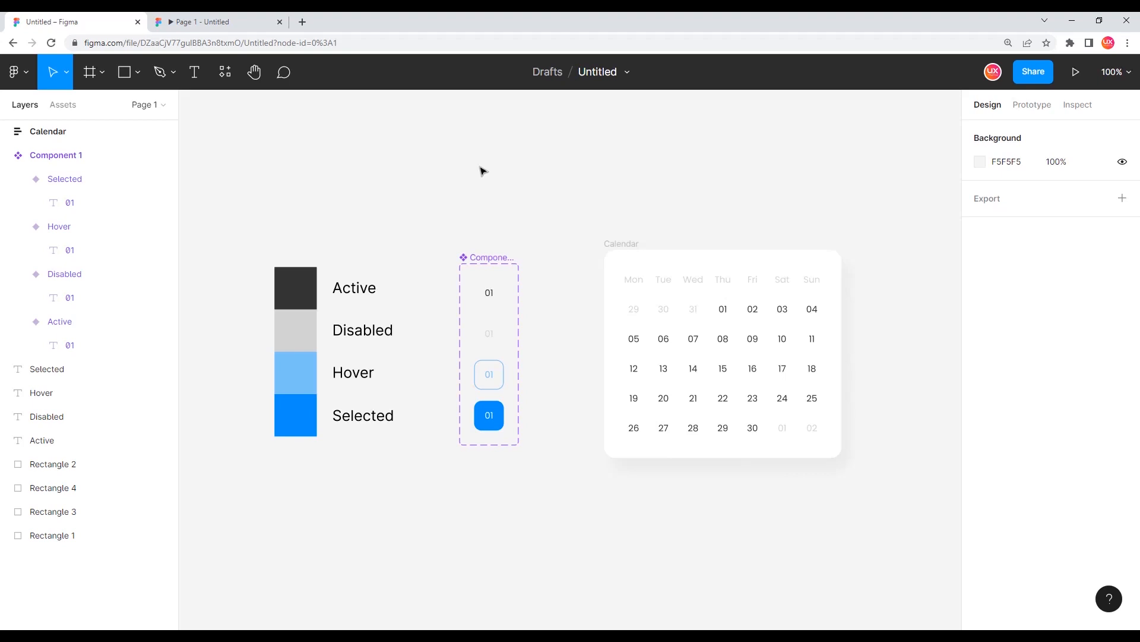
{"action": "scroll", "coordinate": [482, 172], "scroll_direction": "up", "scroll_amount": 2}
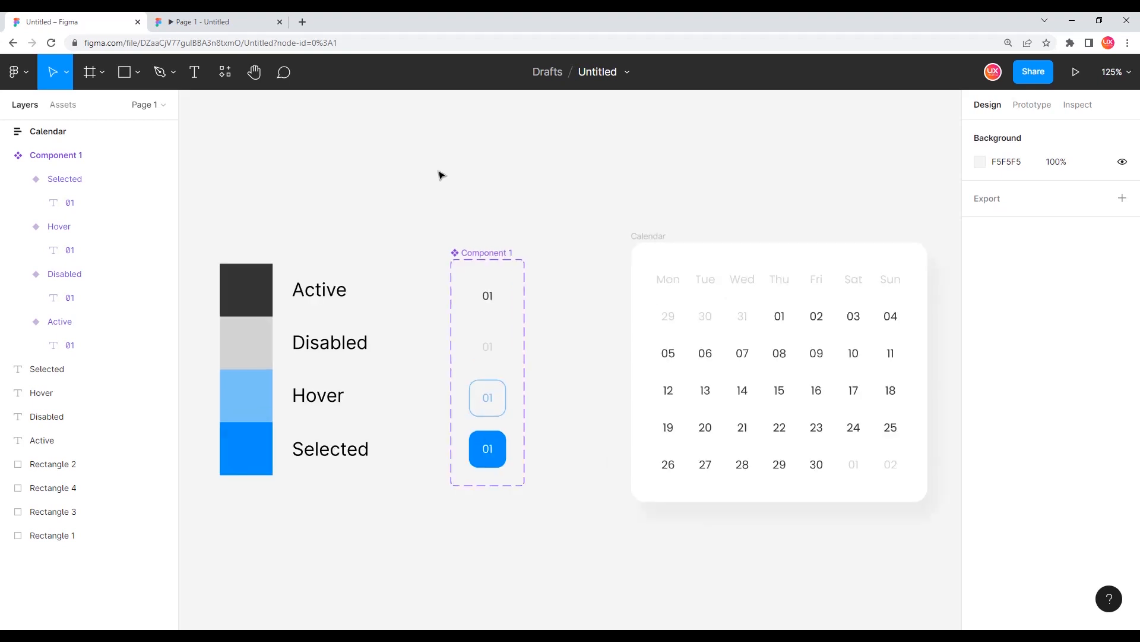